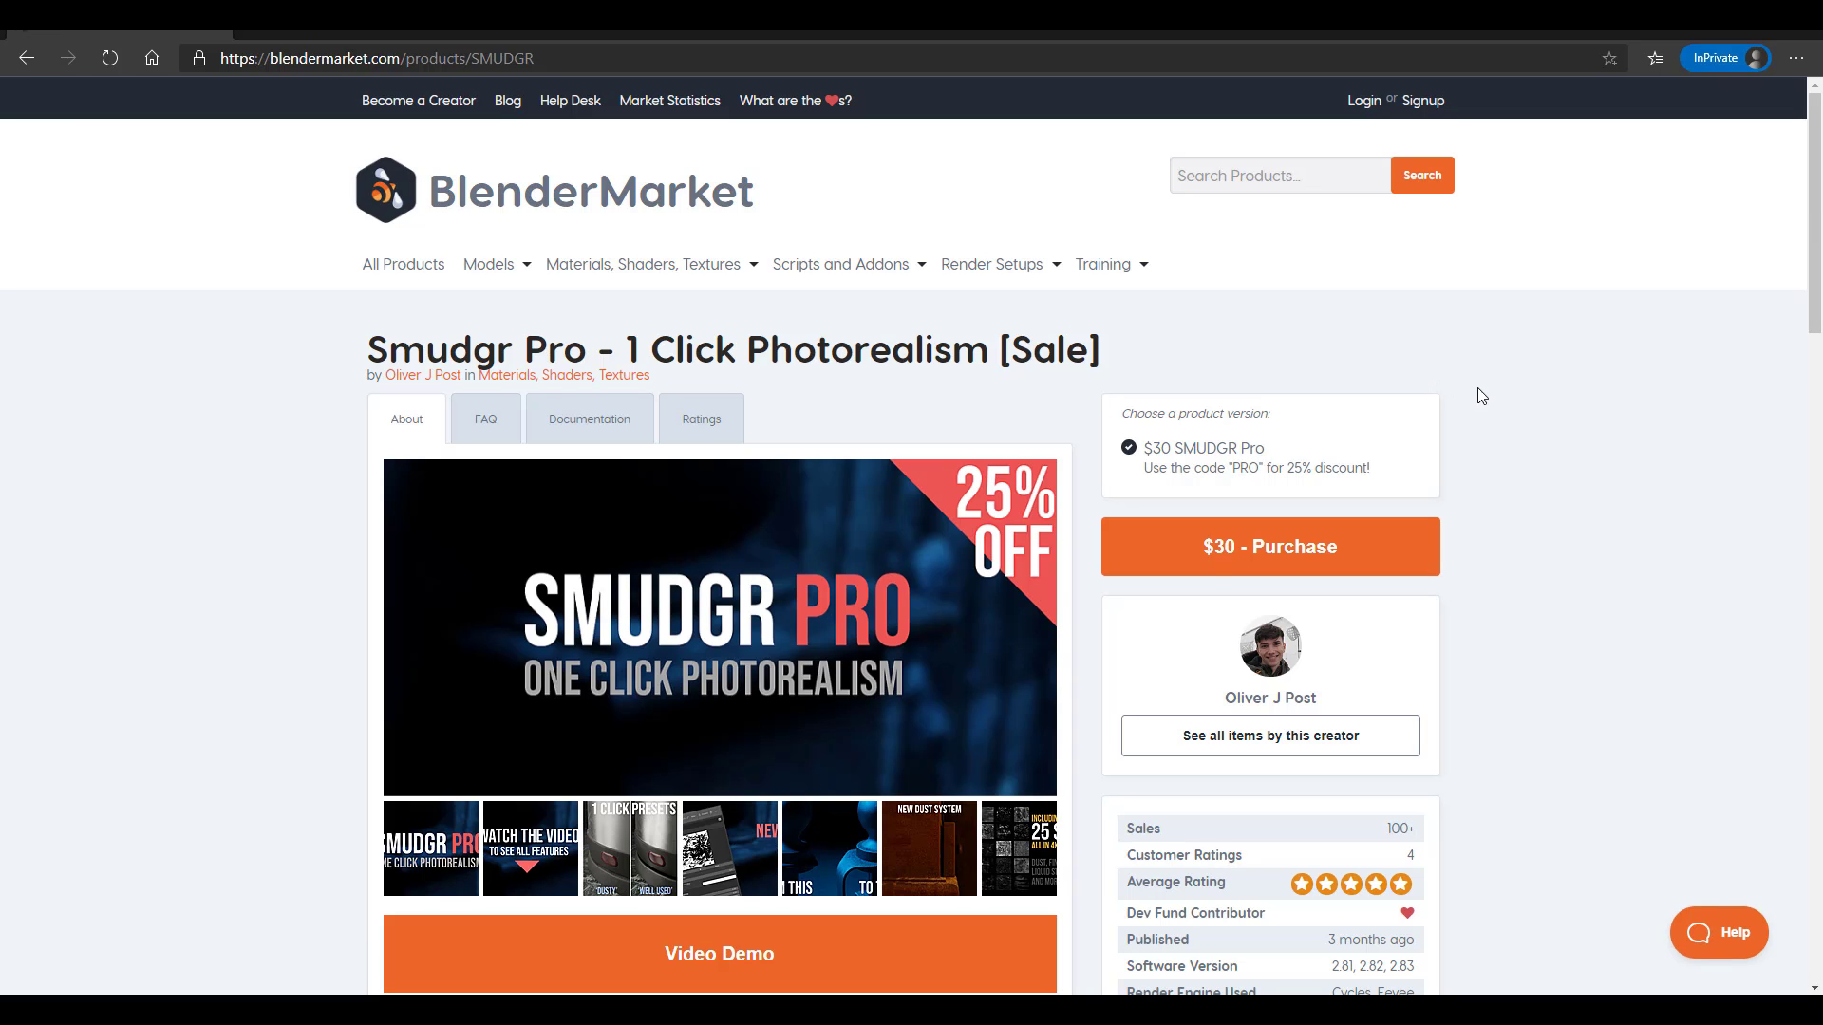
- Orbit to a front view of the default cube and show its transform values in the sidebar
scroll(1433, 514, "down", 5)
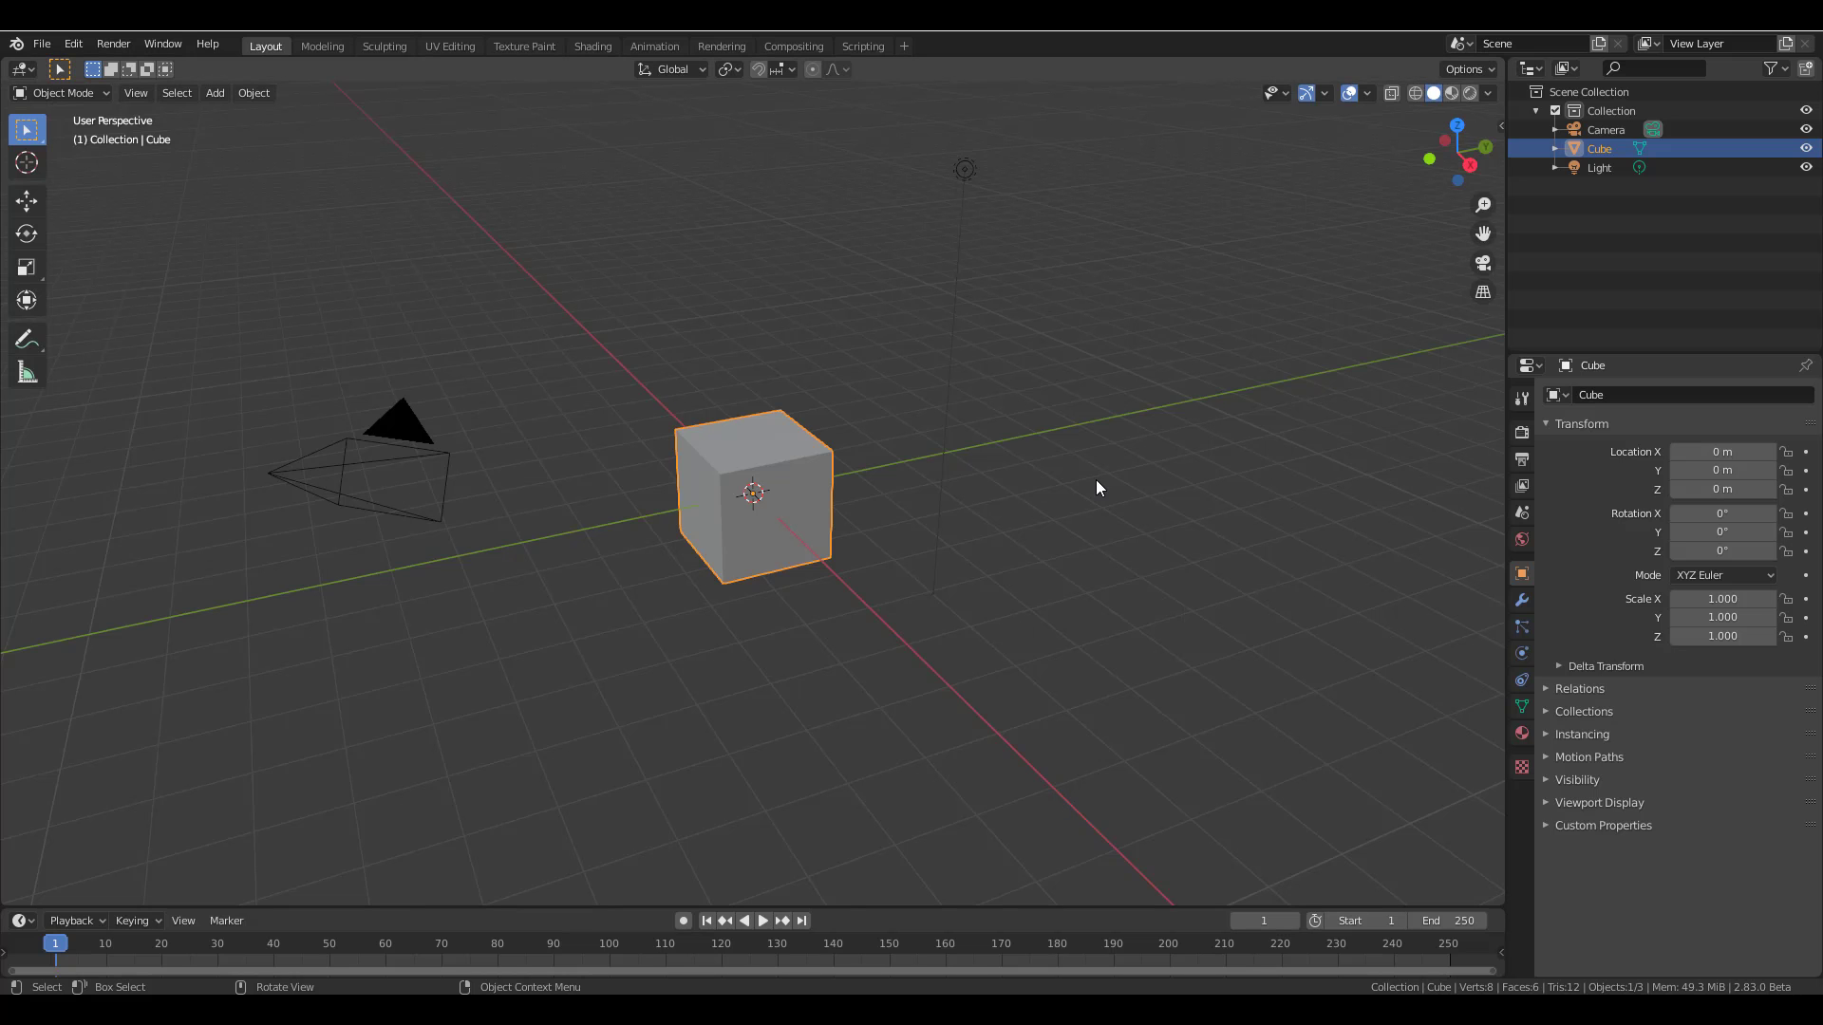
middle_click_drag(1095, 488, 271, 314)
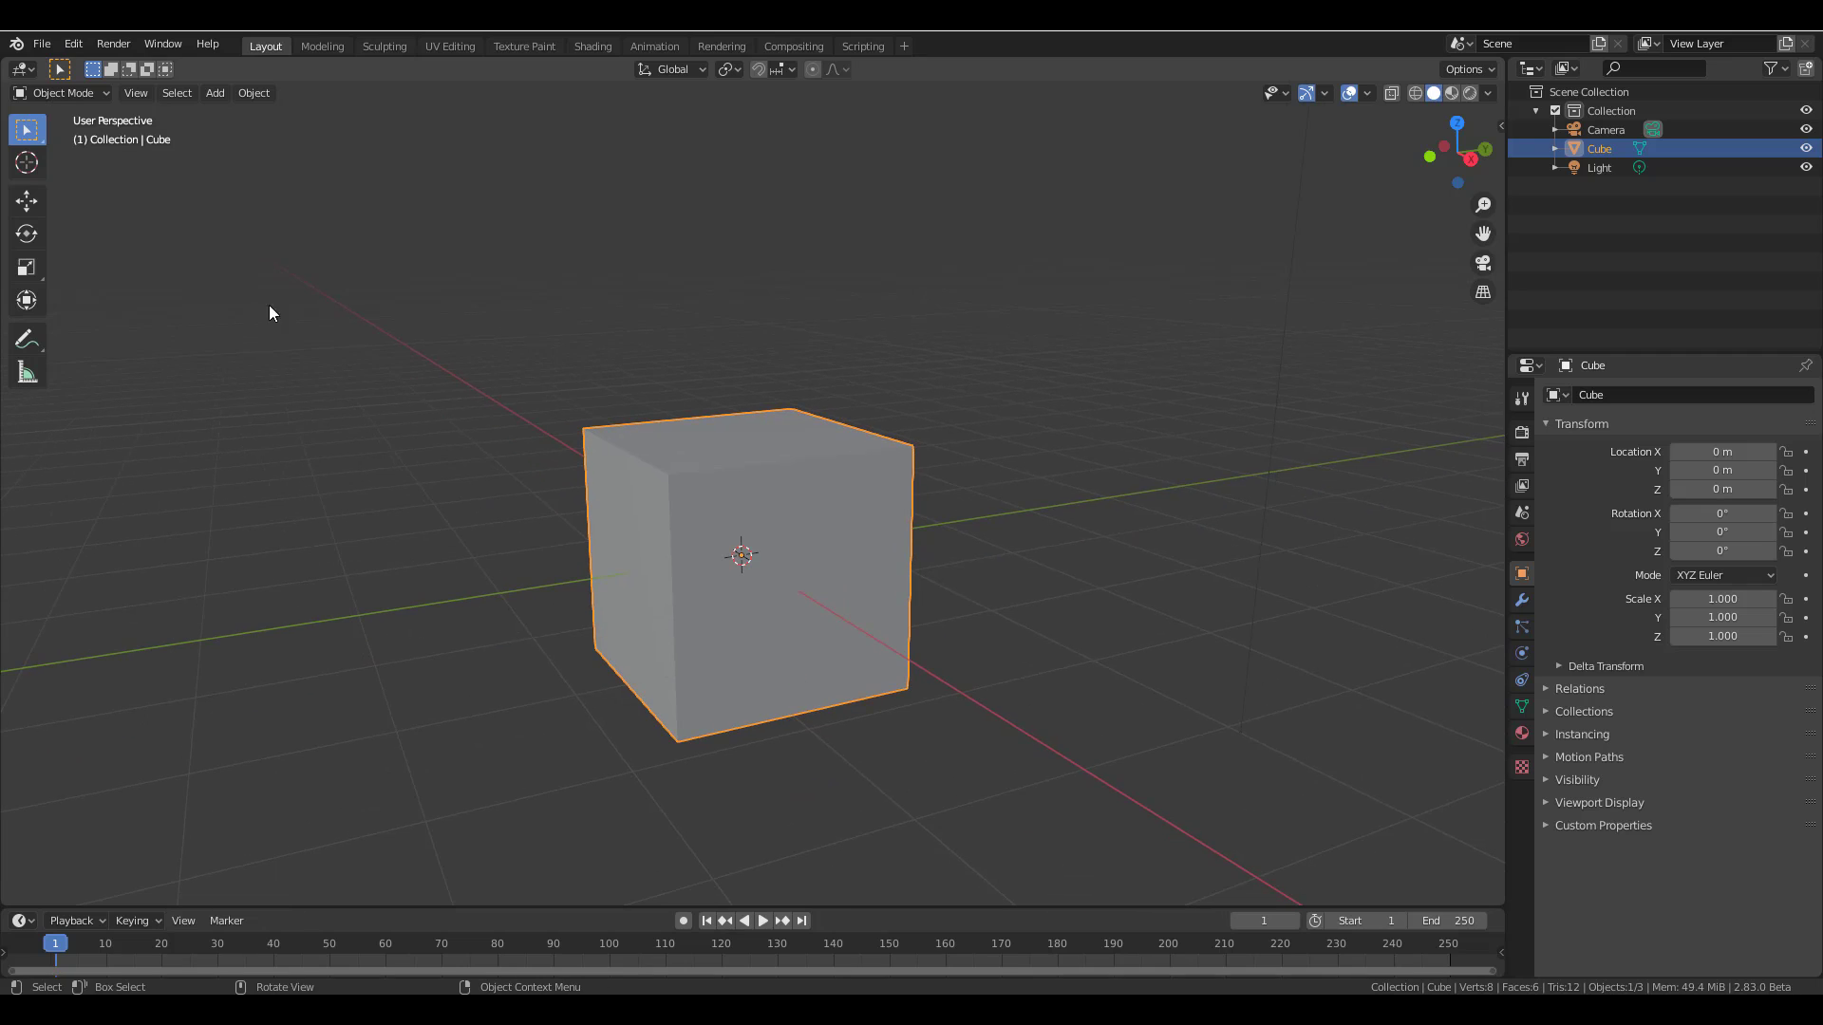
left_click(74, 44)
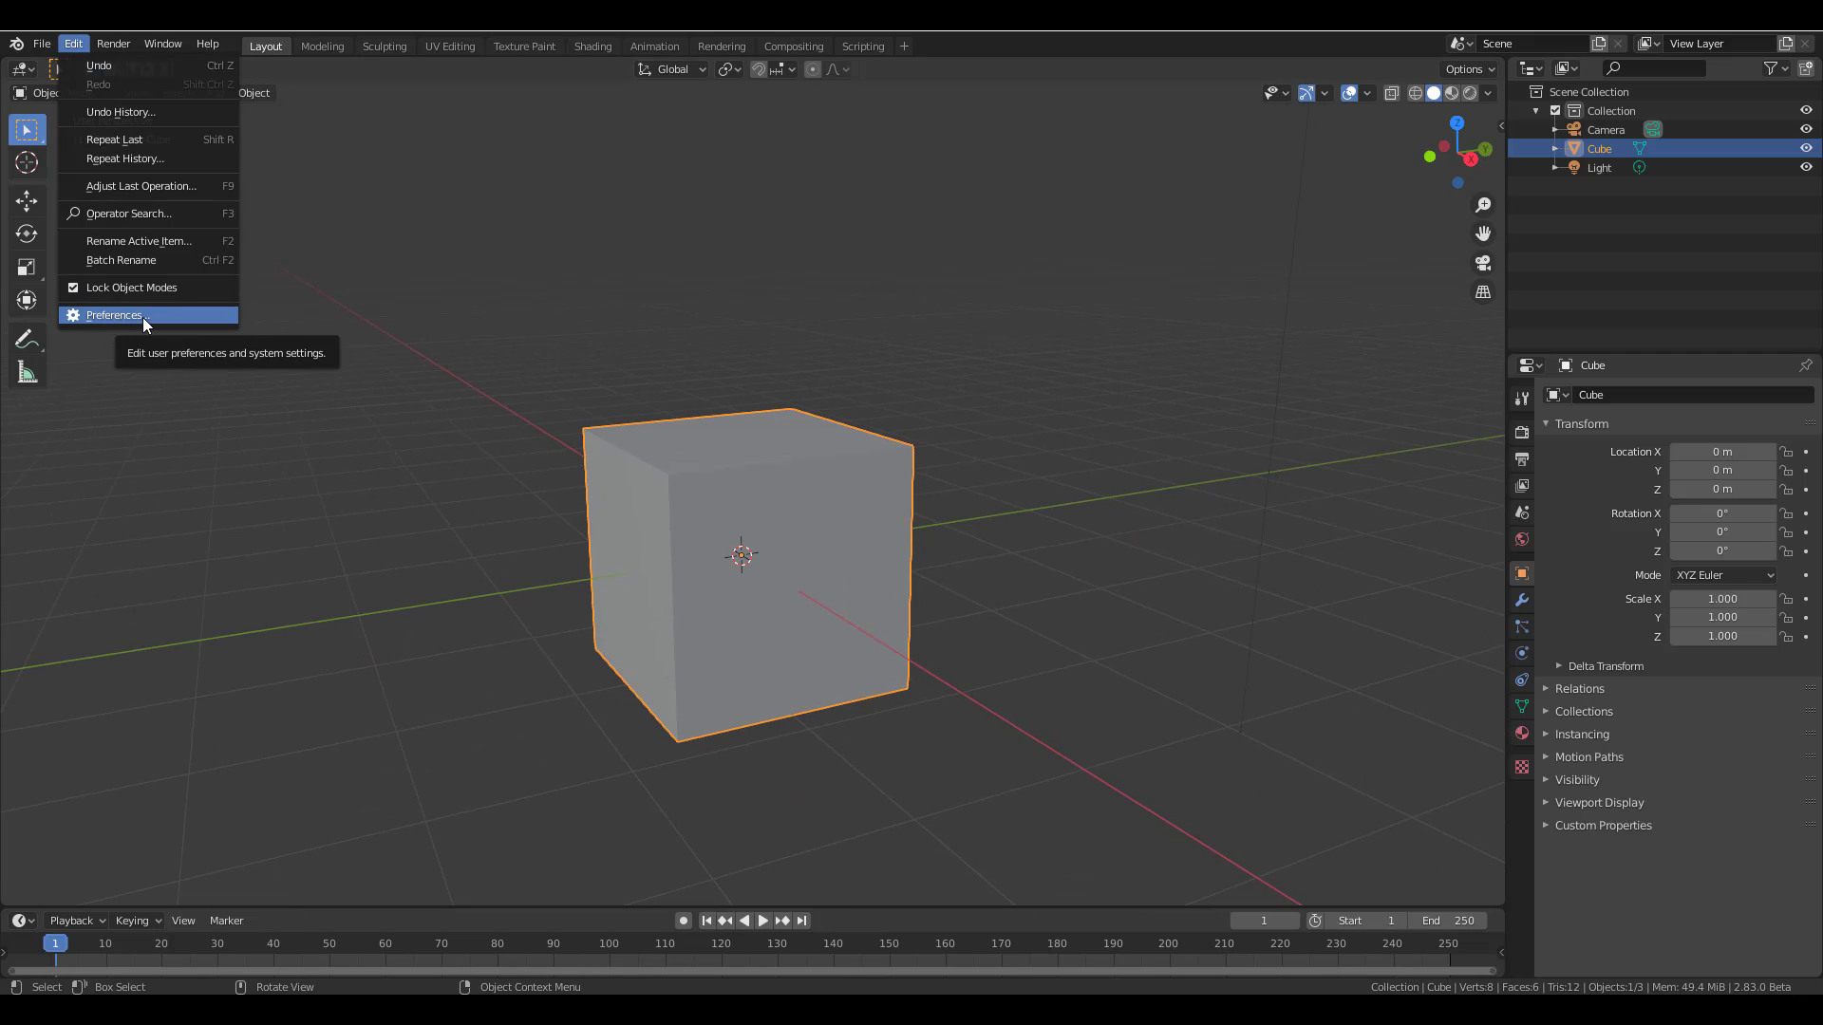
left_click(764, 315)
middle_click_drag(764, 315, 900, 480)
left_click(868, 500)
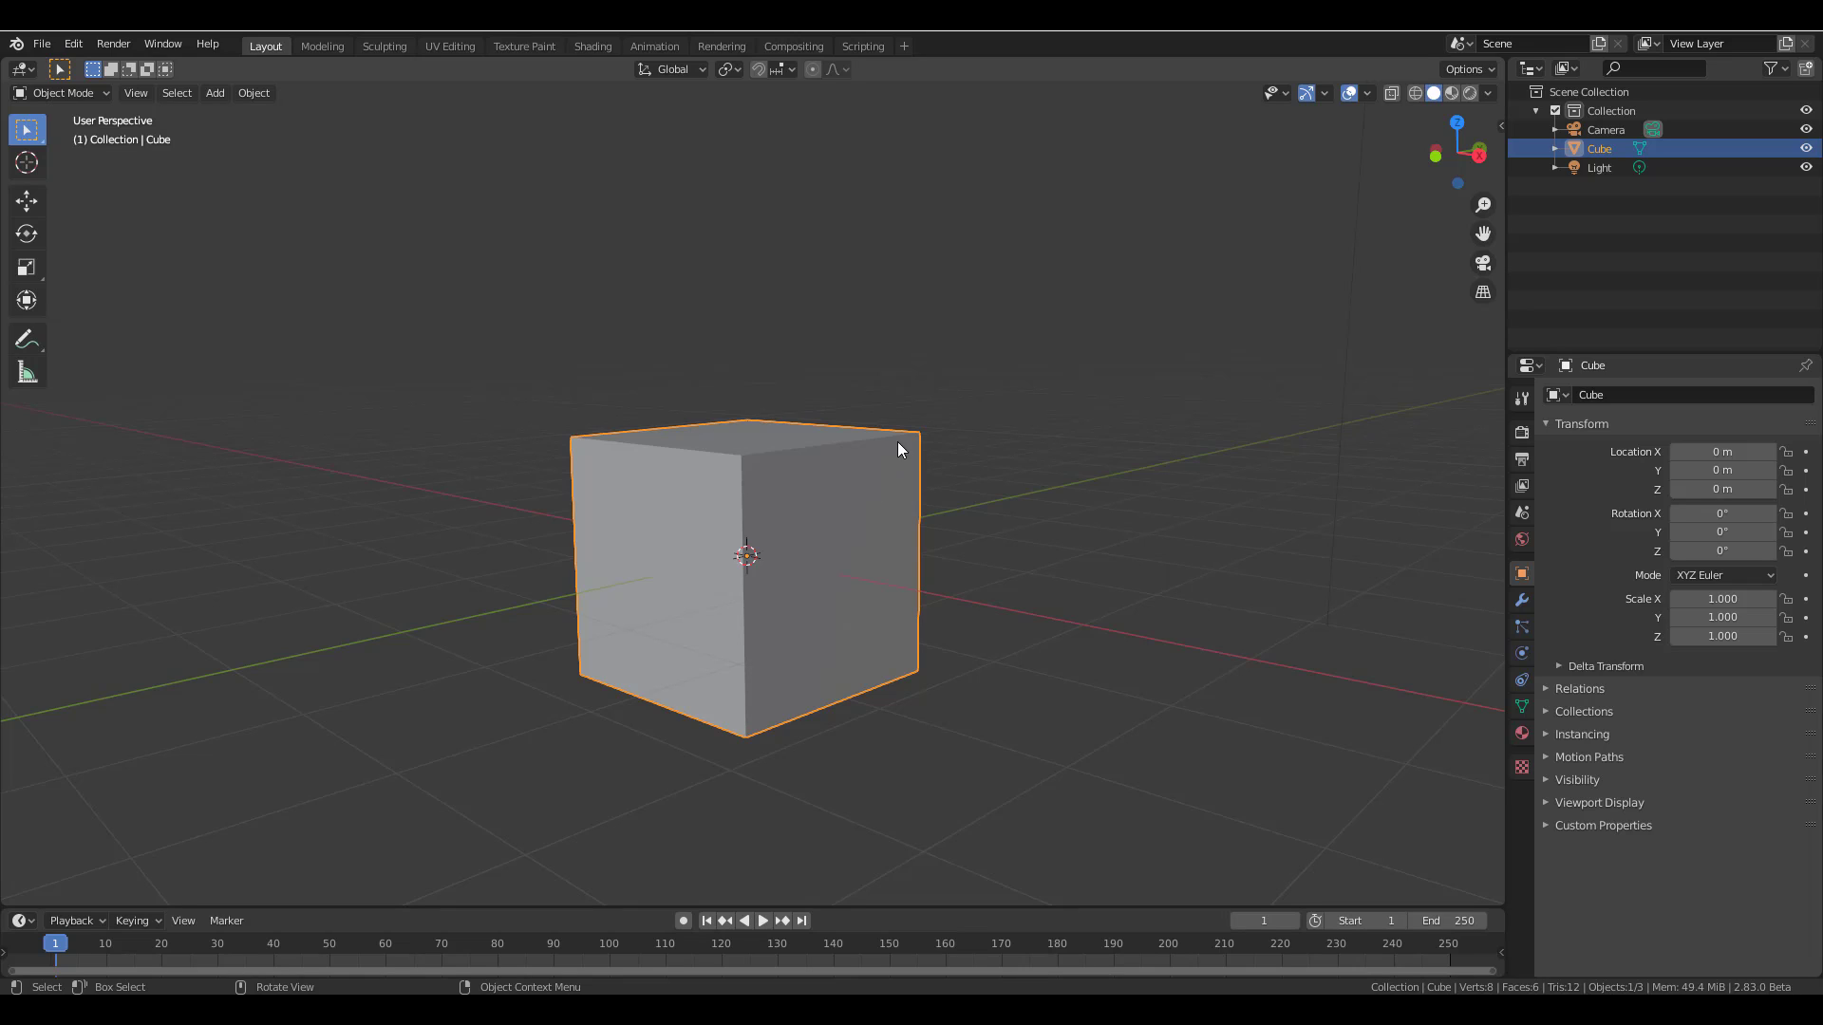
key("n")
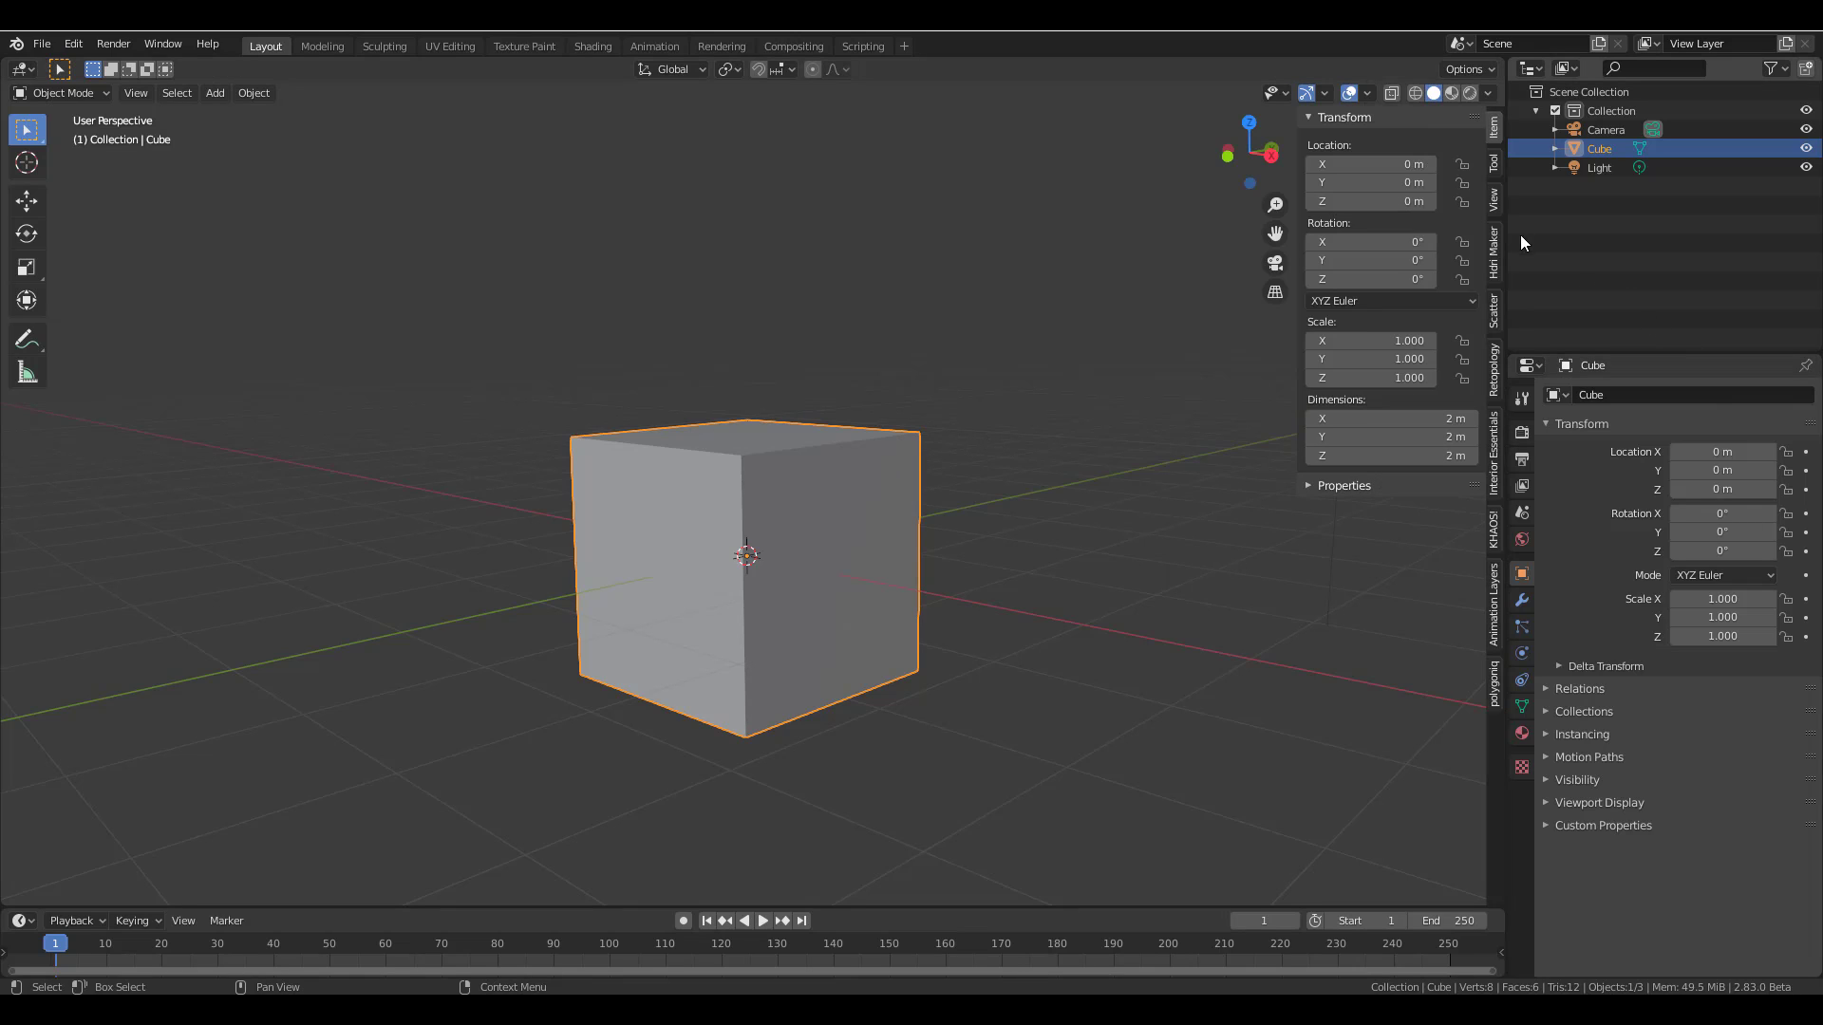
- Delete the default cube and paste the black leather armchair in its place
left_click(958, 354)
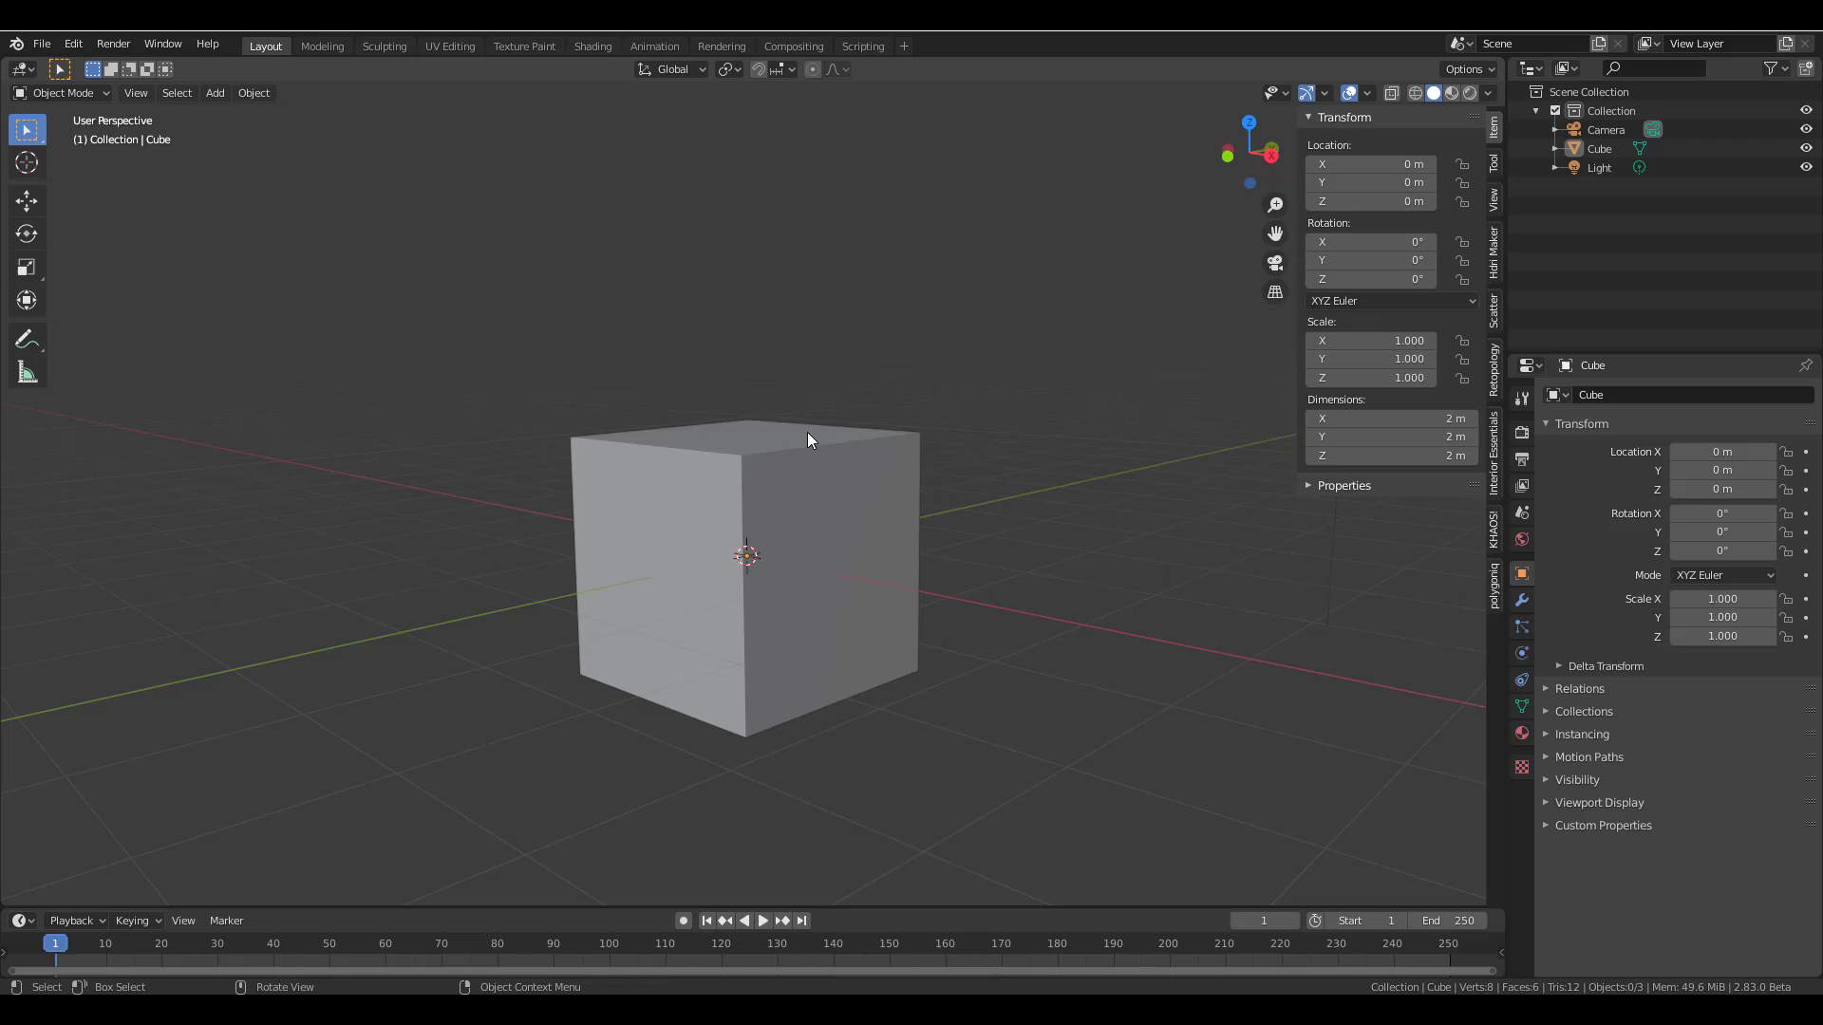
left_click(765, 488)
key("Delete")
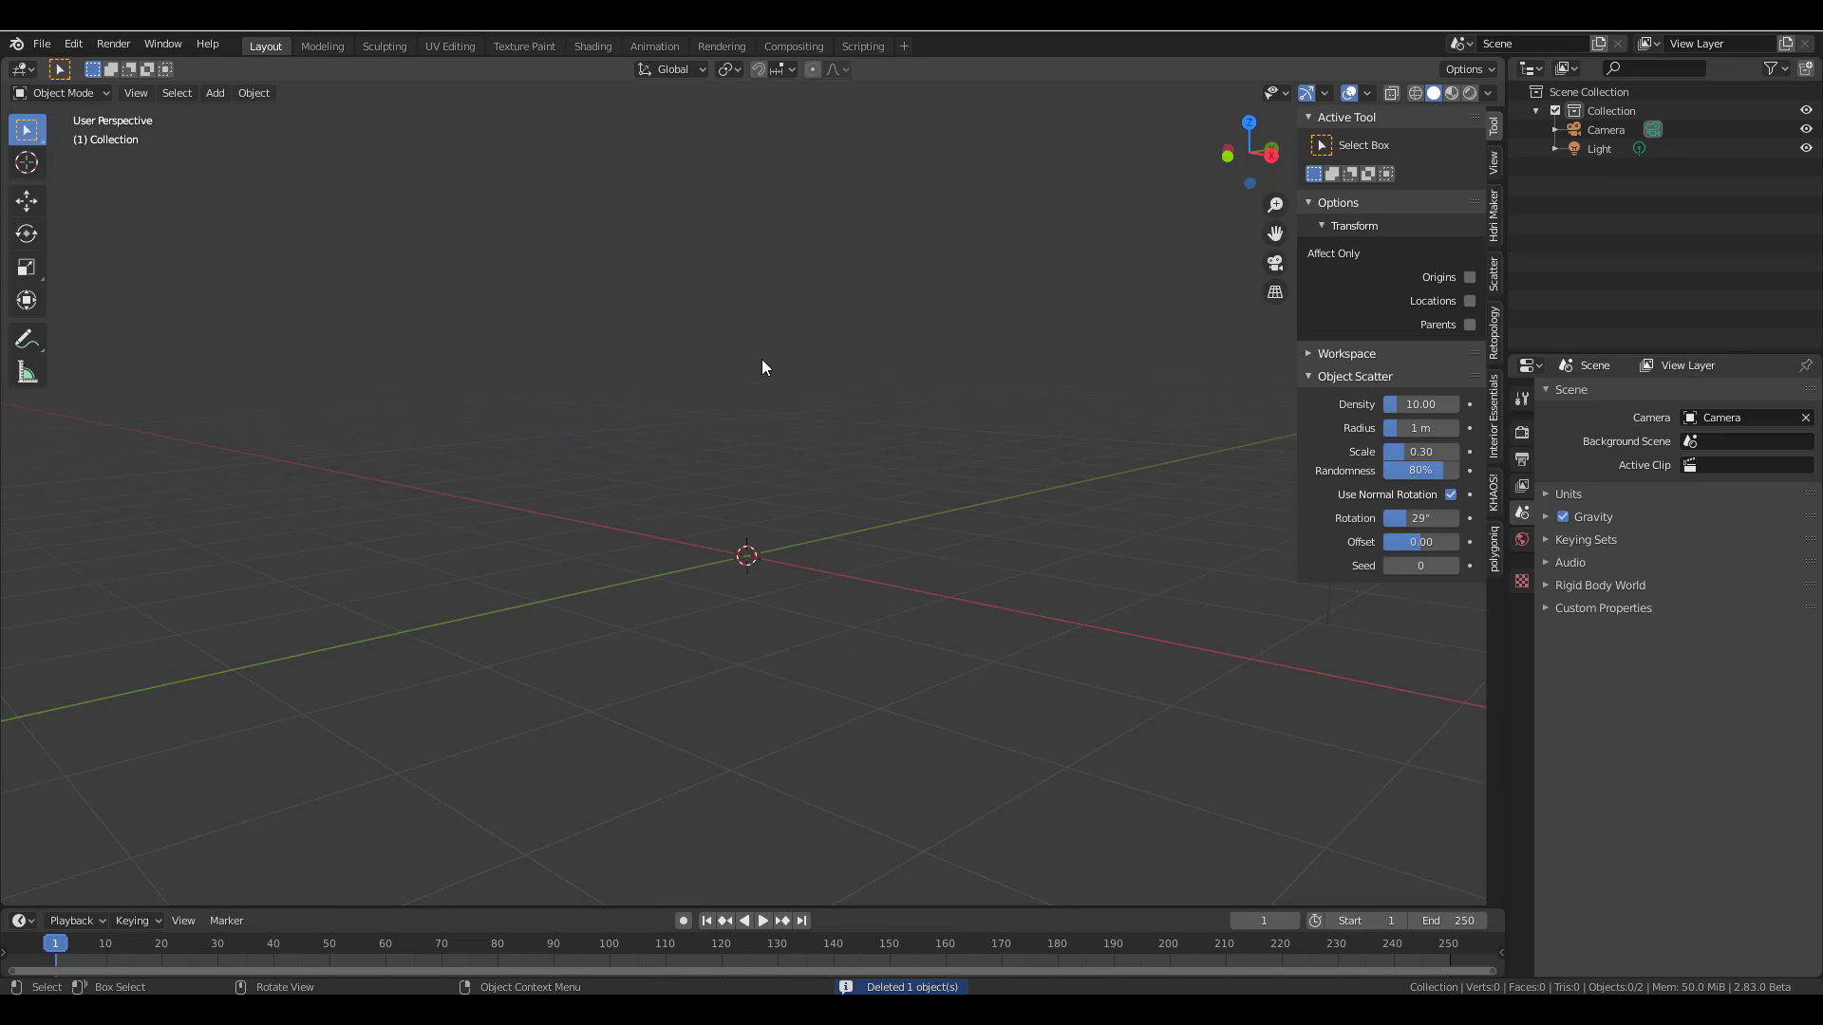
key("ctrl+v")
- Move the pasted armchair nearer the scene centre
middle_click_drag(855, 383, 815, 541)
scroll(817, 545, "down", 2)
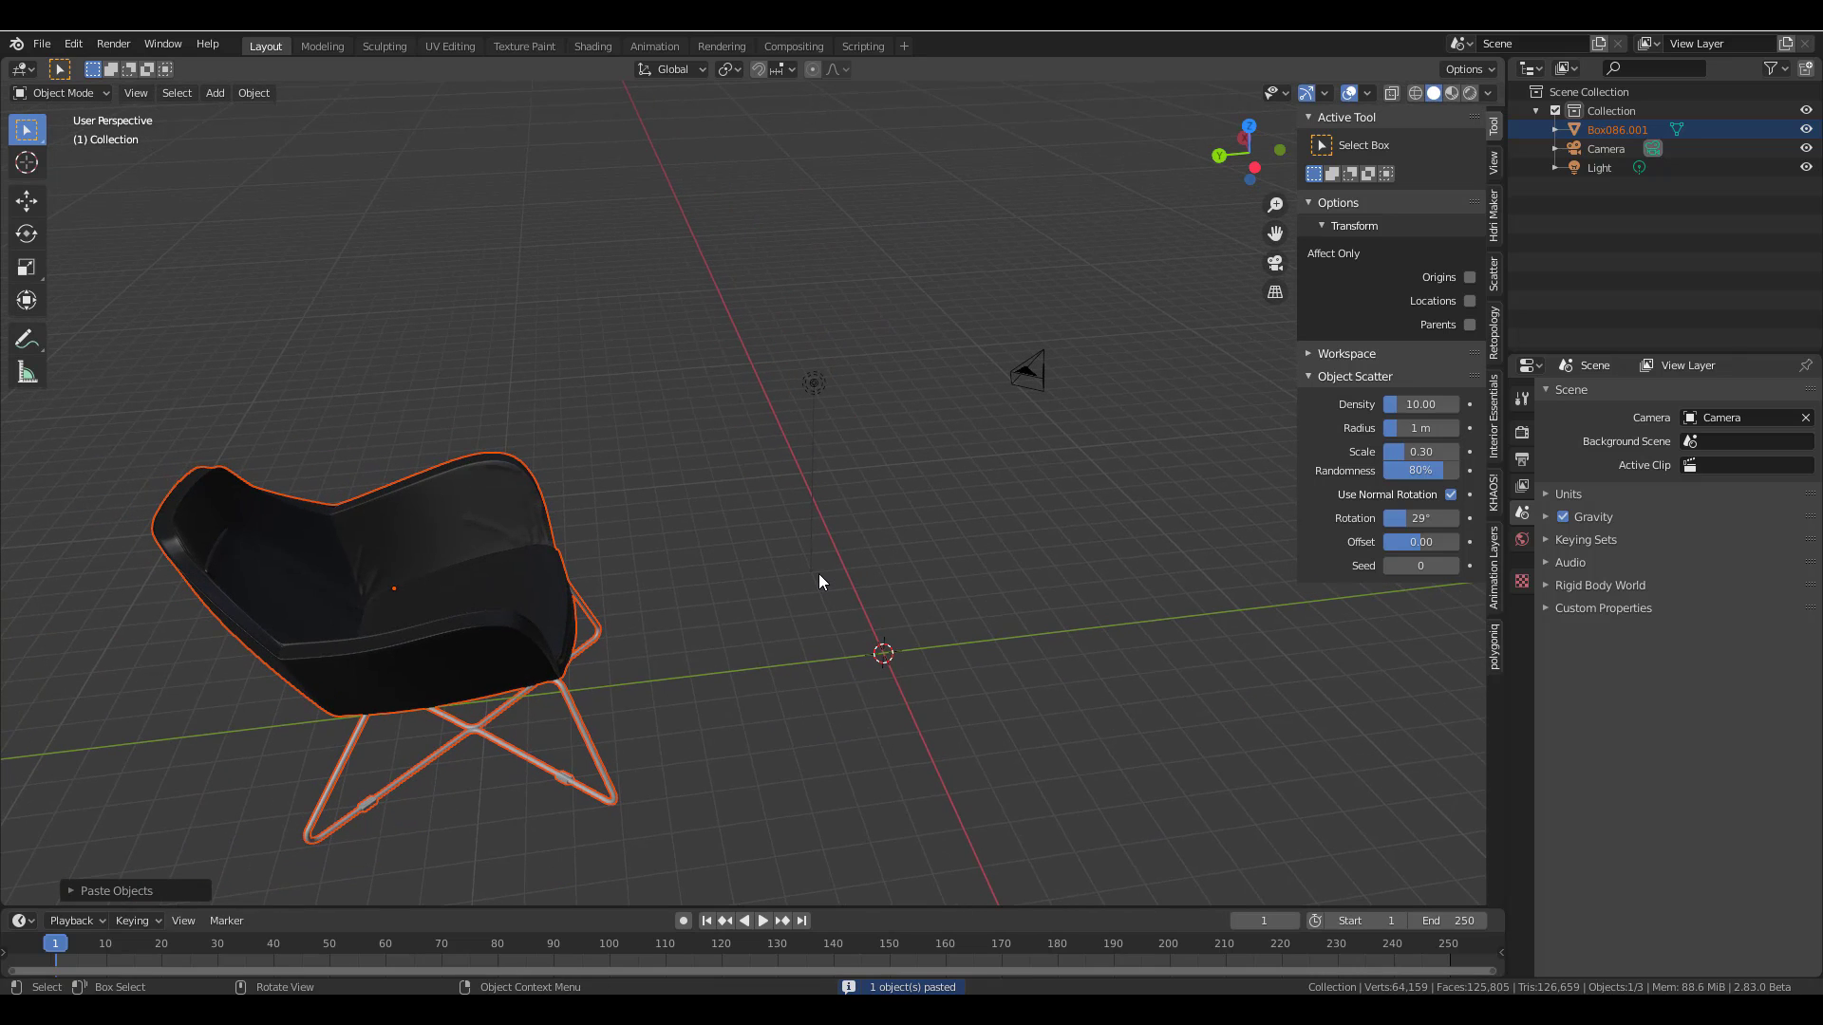
key("g")
left_click(1002, 572)
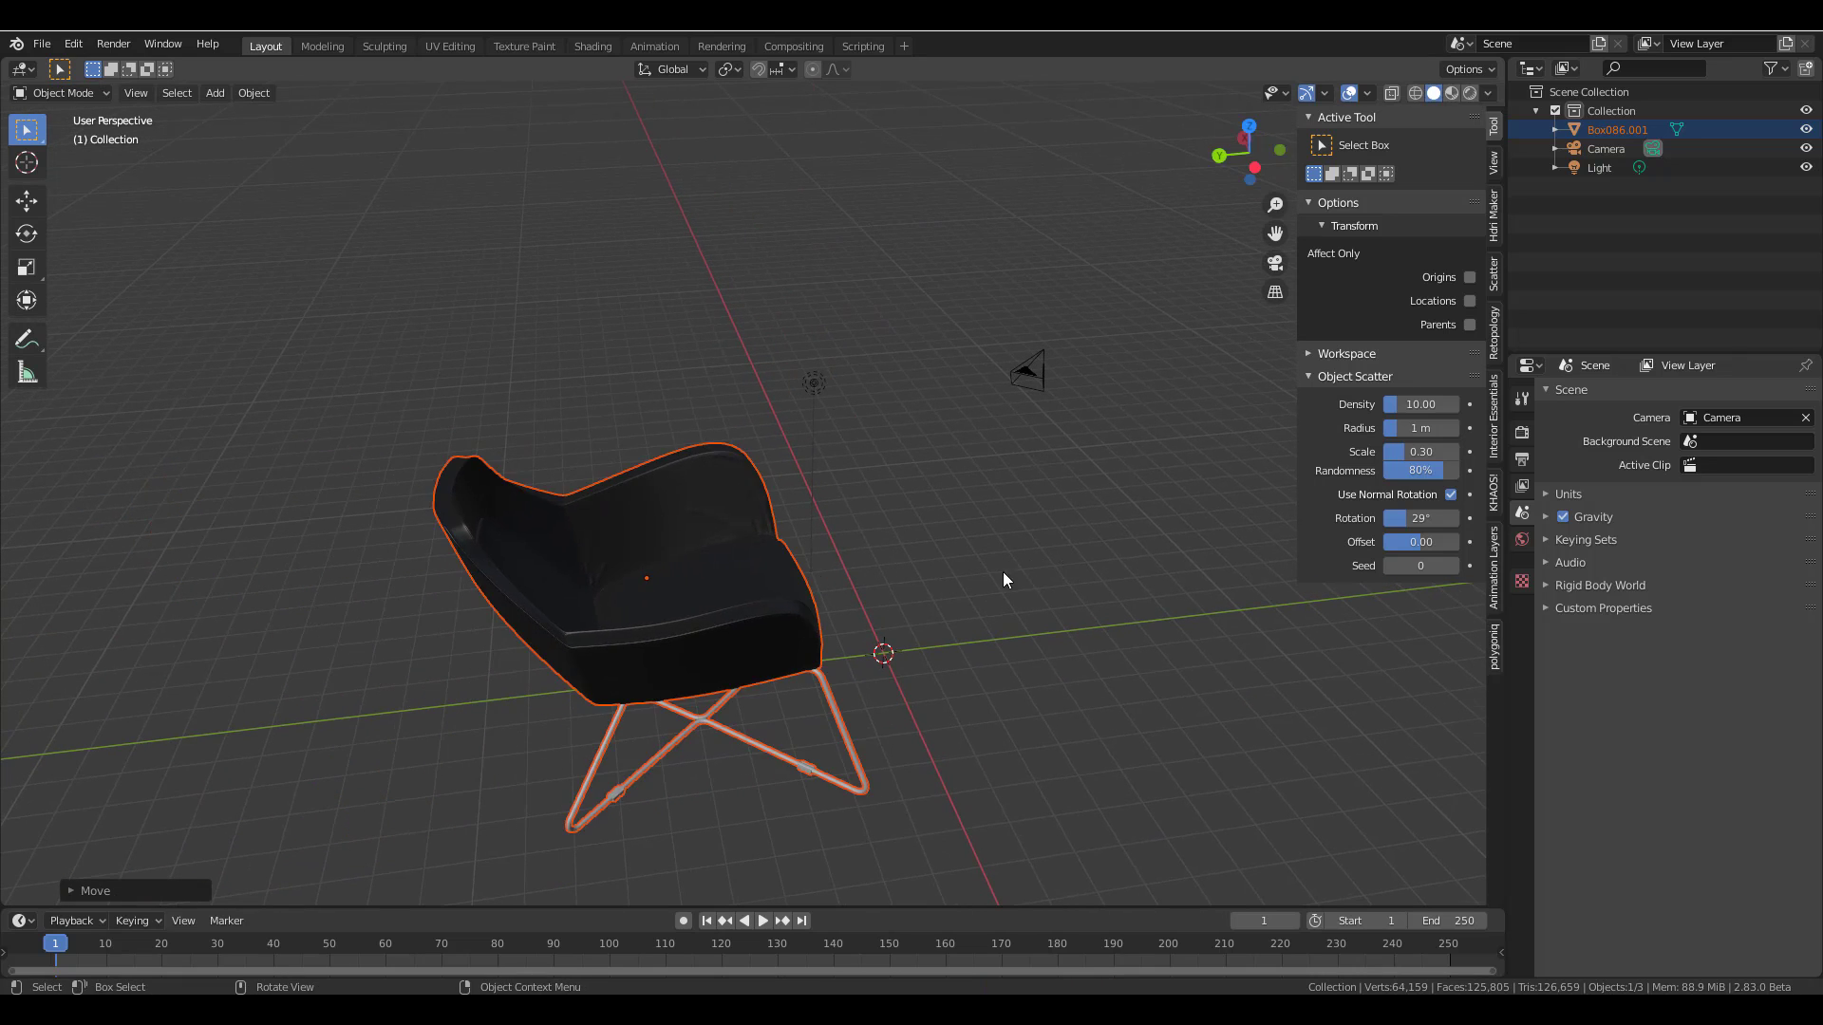
middle_click_drag(1002, 572, 987, 647)
scroll(788, 544, "up", 6)
- Turn the bottom area into a Shader Editor showing the chair's DA_Sofa_Leather_Black nodes
left_click_drag(931, 906, 949, 465)
left_click(21, 477)
left_click(76, 613)
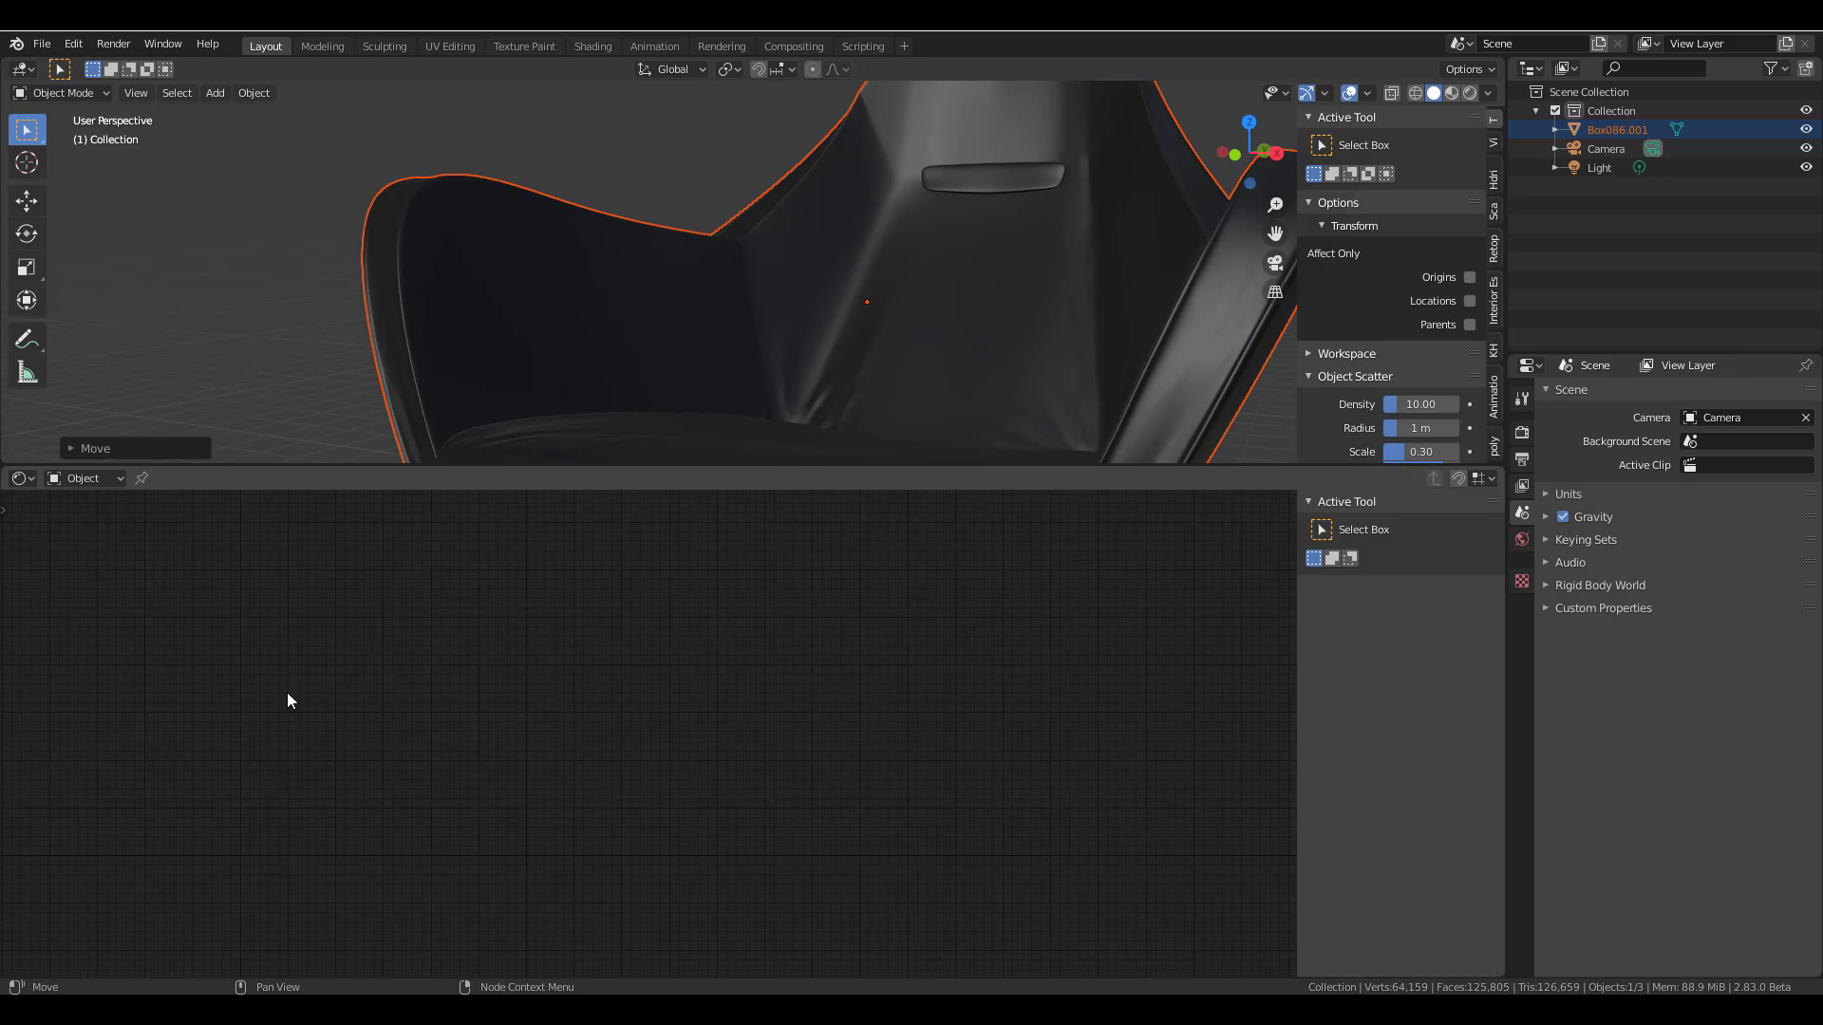
left_click(1063, 344)
scroll(806, 744, "up", 4)
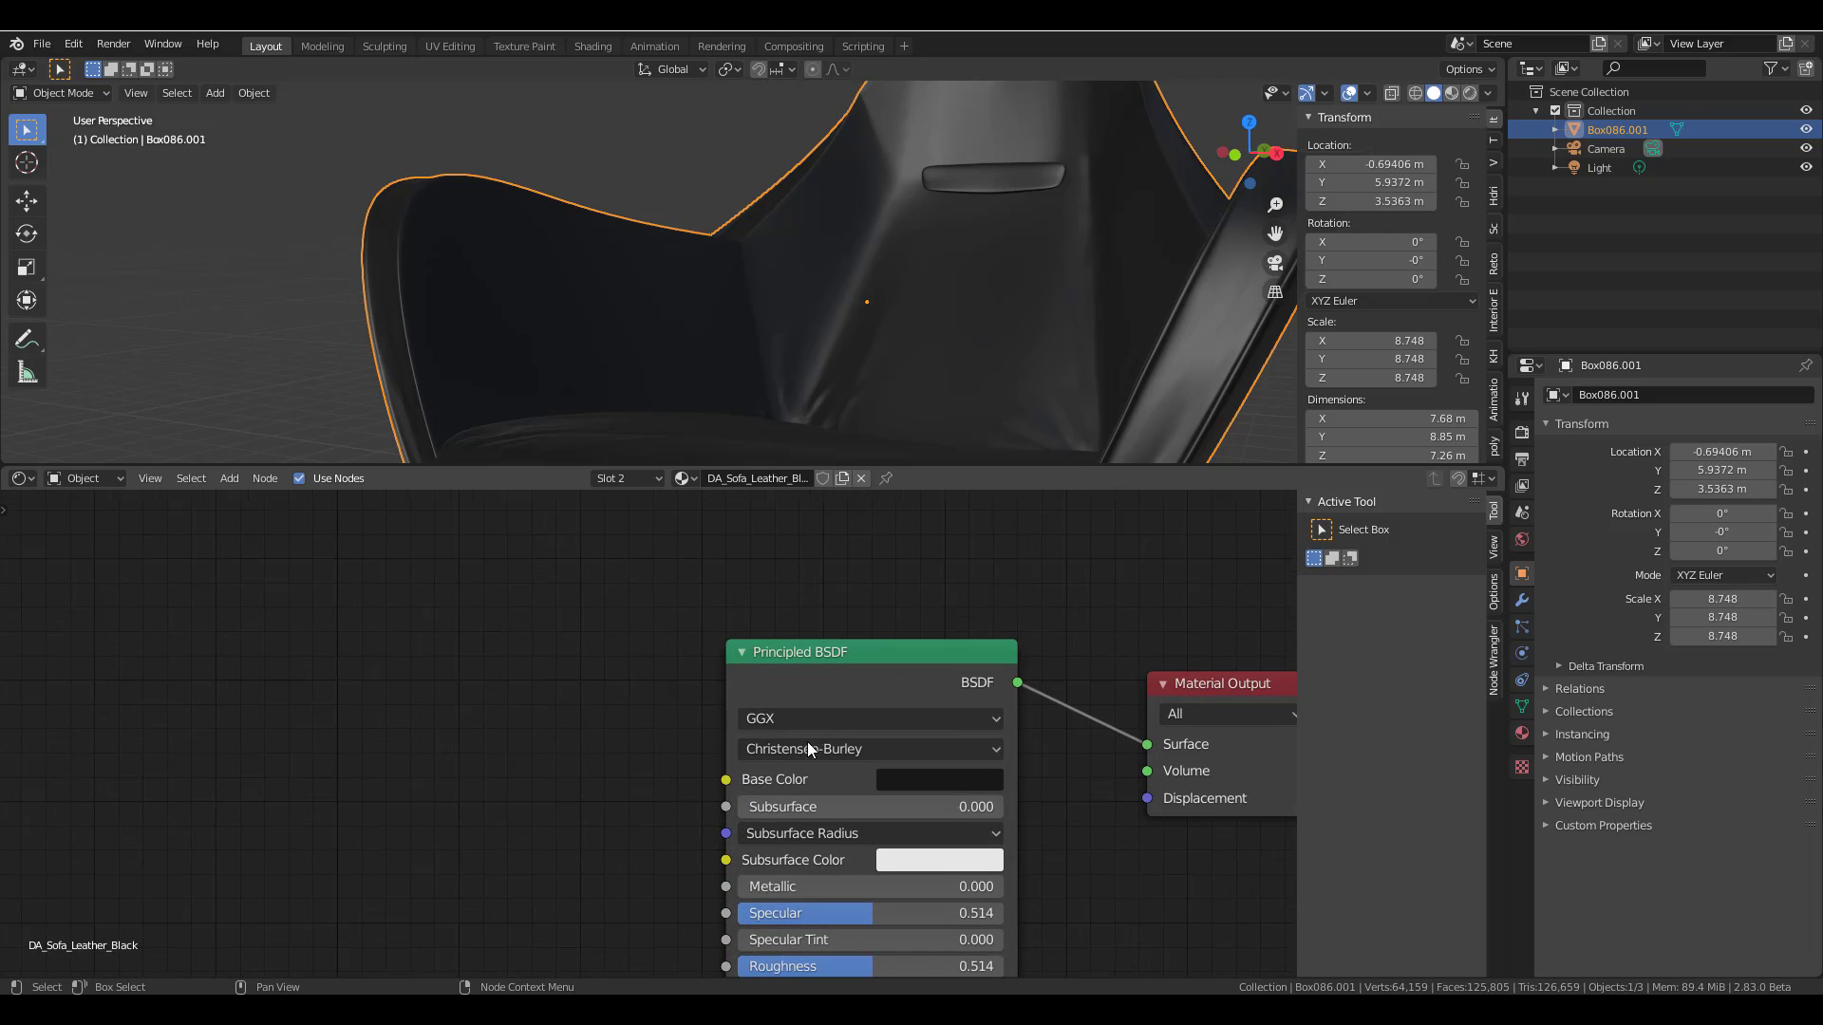
mouse_move(840, 642)
left_mouse_down()
mouse_move(798, 644)
mouse_move(858, 649)
left_mouse_up()
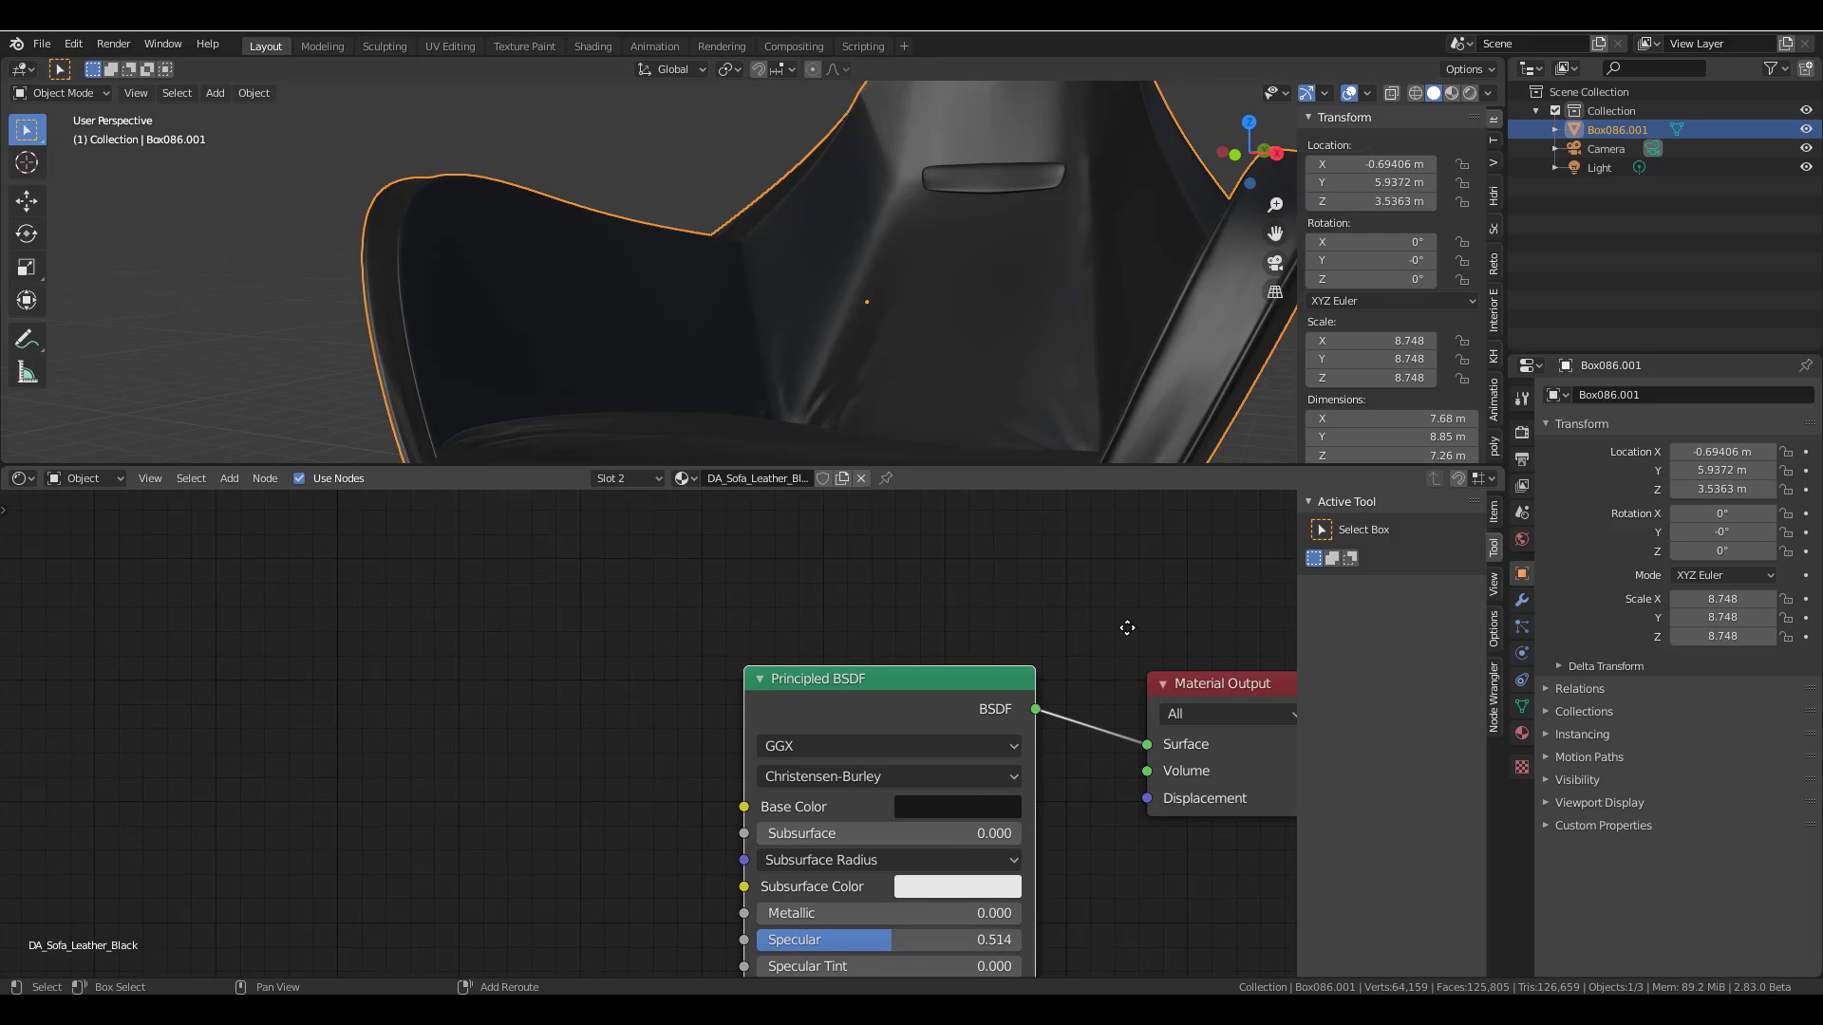
middle_click_drag(1092, 641, 824, 698)
left_click_drag(991, 467, 1045, 909)
scroll(1092, 797, "up", 5)
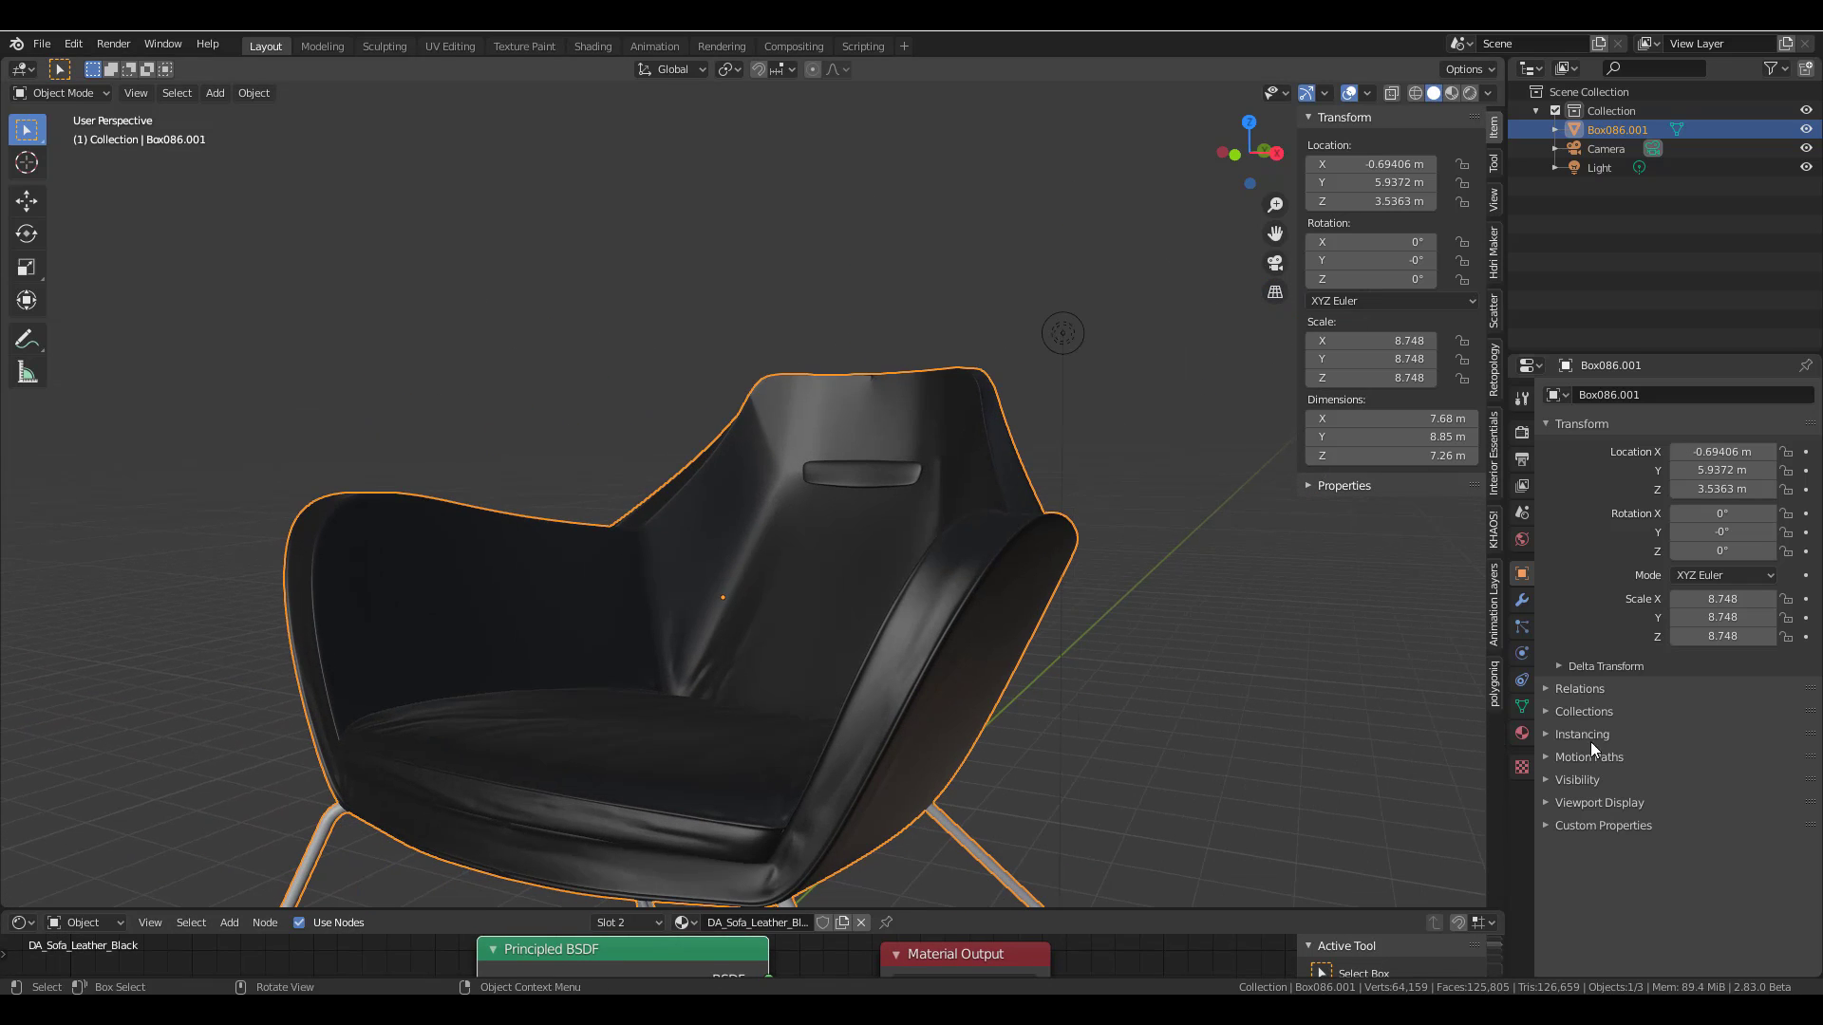
- In the widened Material Properties, collapse Surface and Settings to bring up the SMUDGR Pro panel
left_click(1522, 734)
mouse_move(1506, 760)
left_mouse_down()
mouse_move(1177, 778)
mouse_move(1240, 750)
left_mouse_up()
left_click(1280, 565)
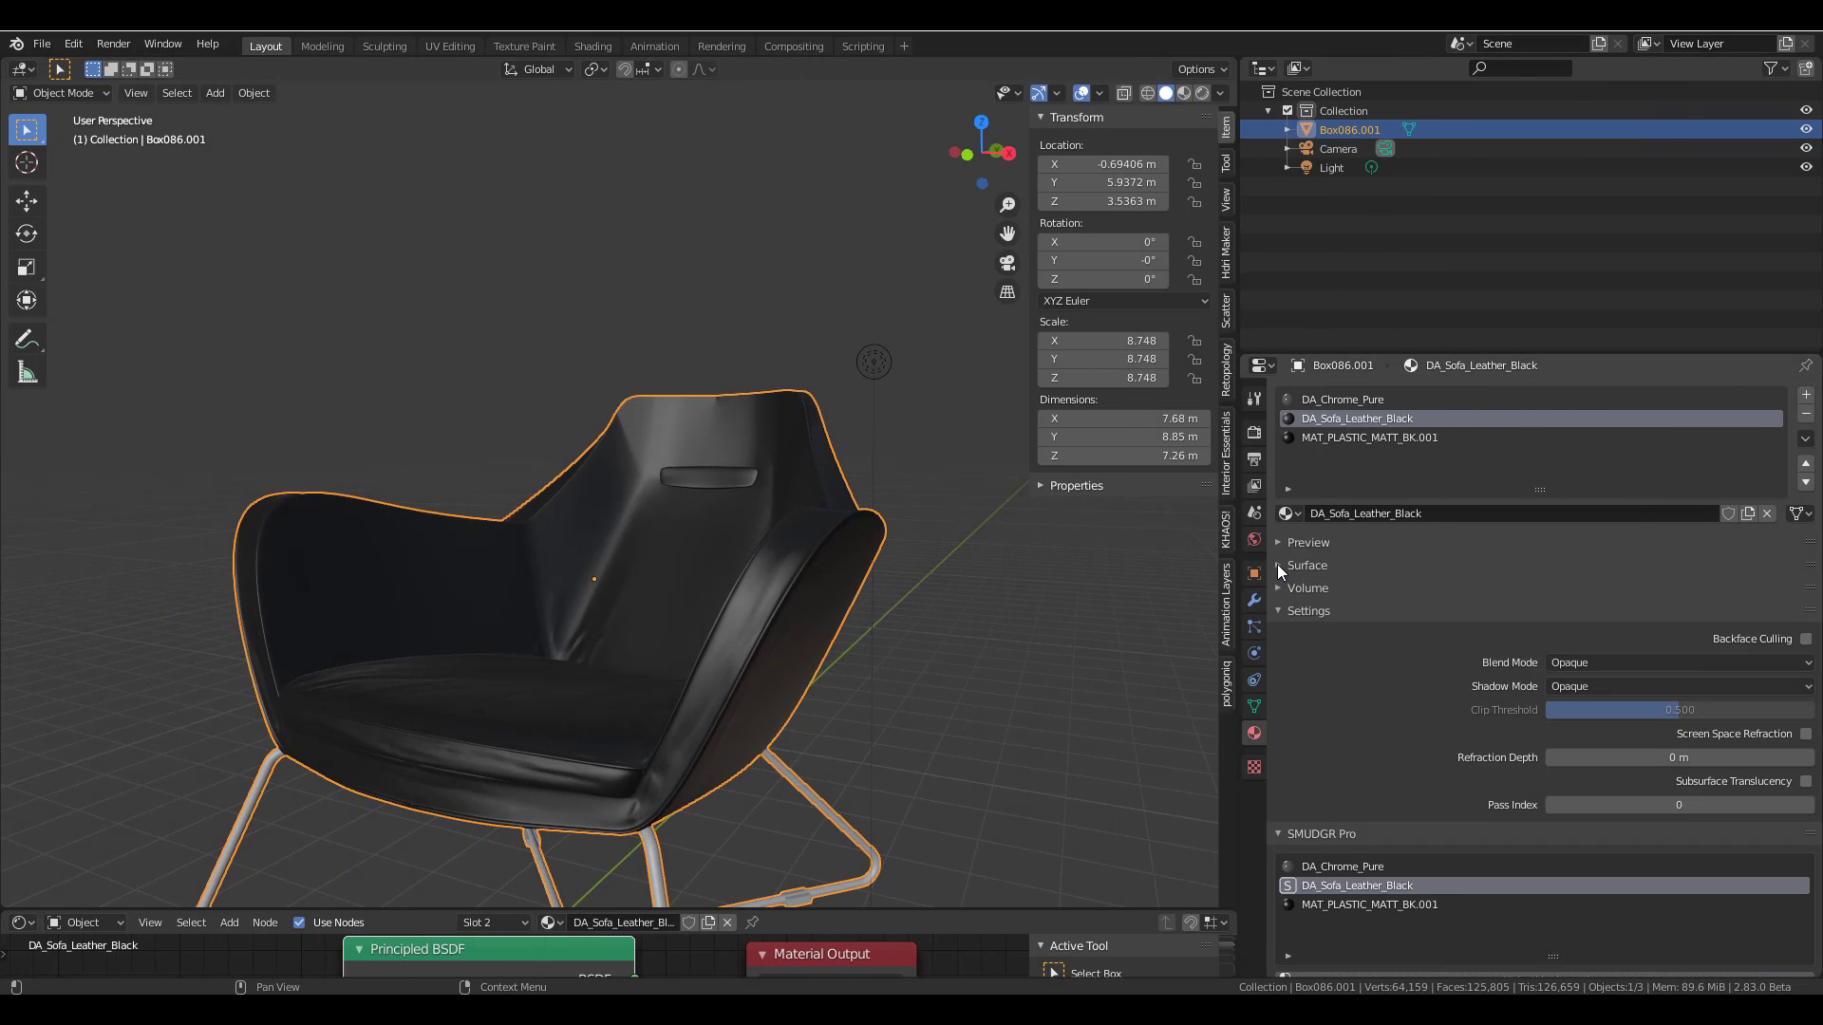
left_click(1280, 610)
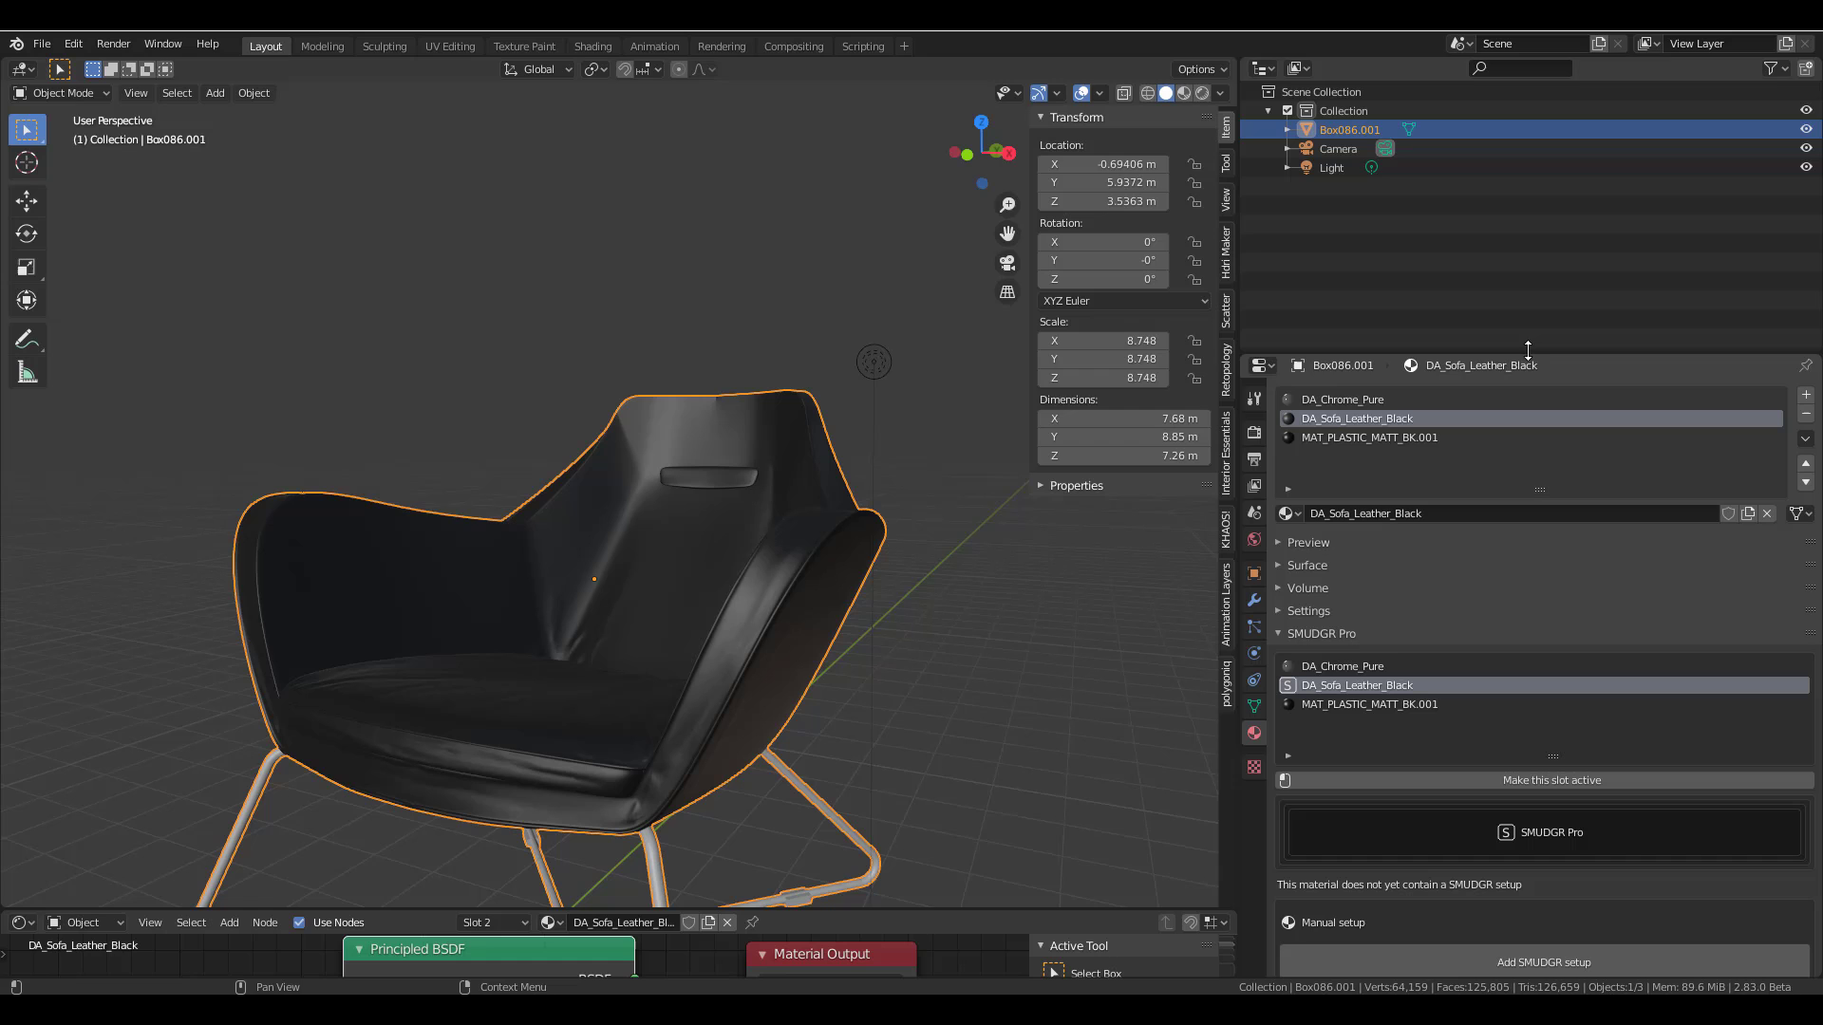
mouse_move(764, 667)
middle_mouse_down()
mouse_move(910, 612)
mouse_move(883, 417)
middle_mouse_up()
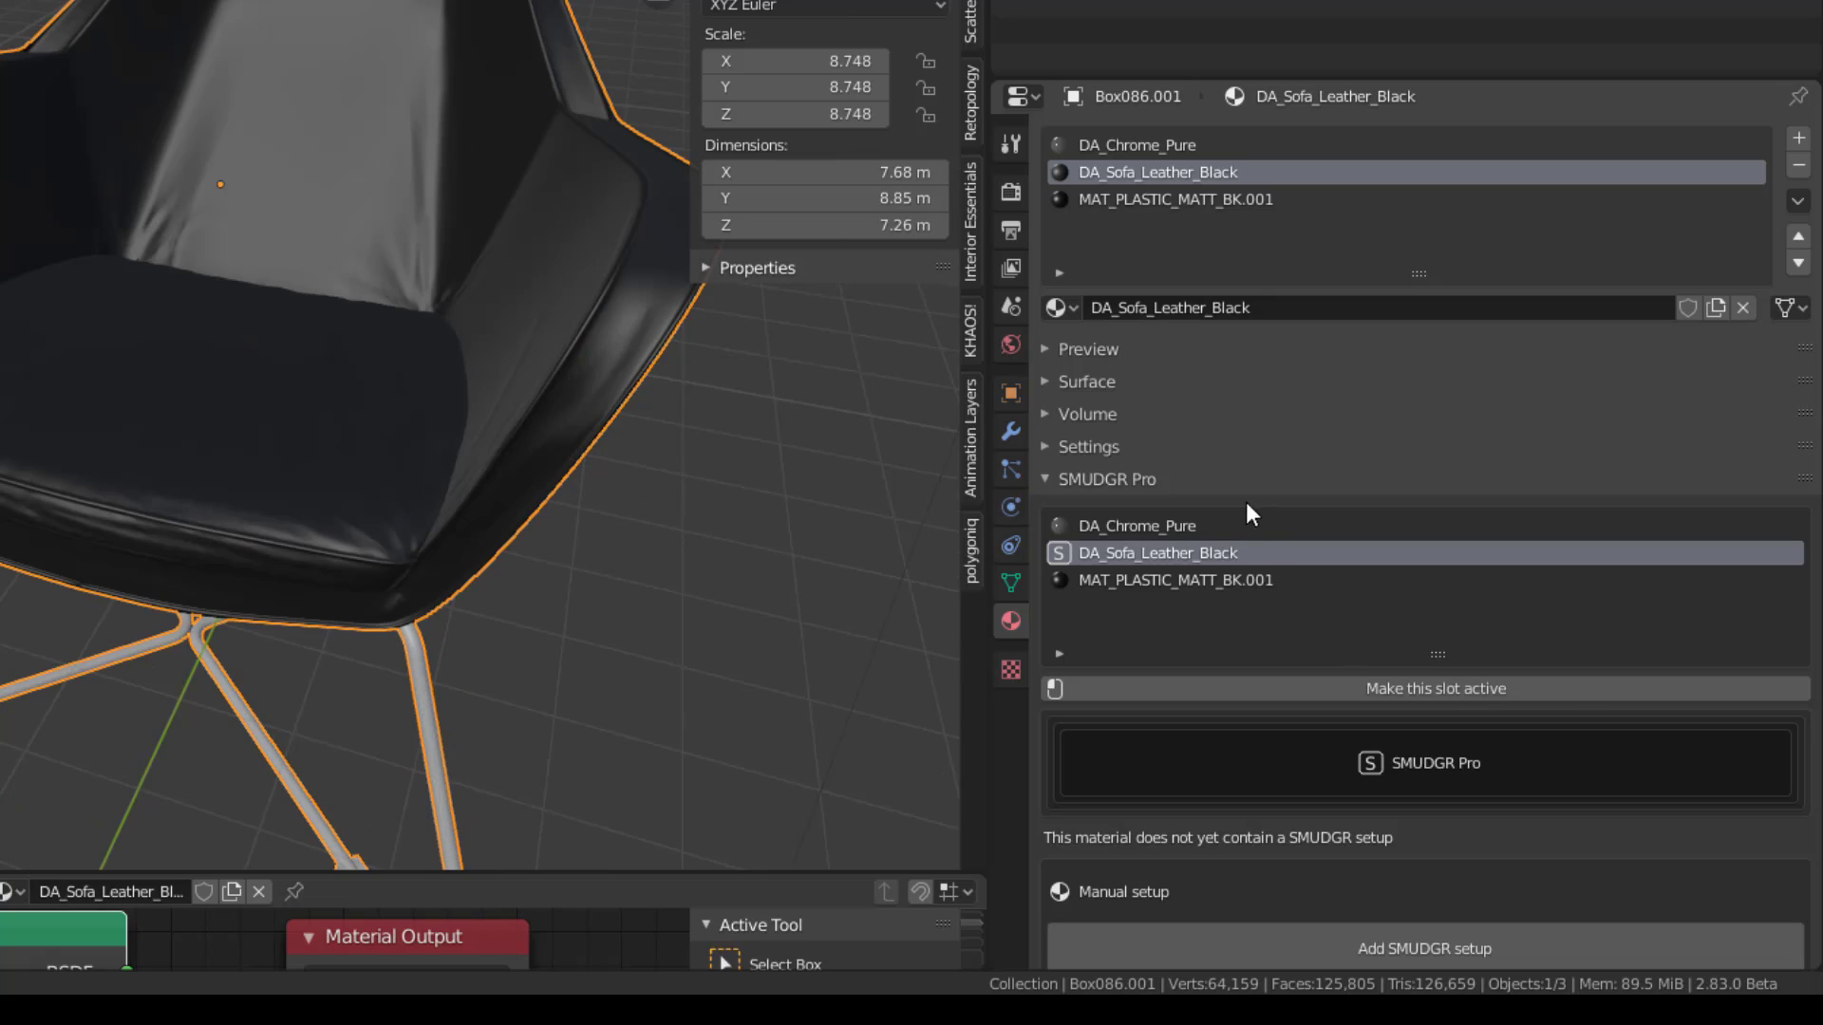
scroll(1255, 556, "down", 8)
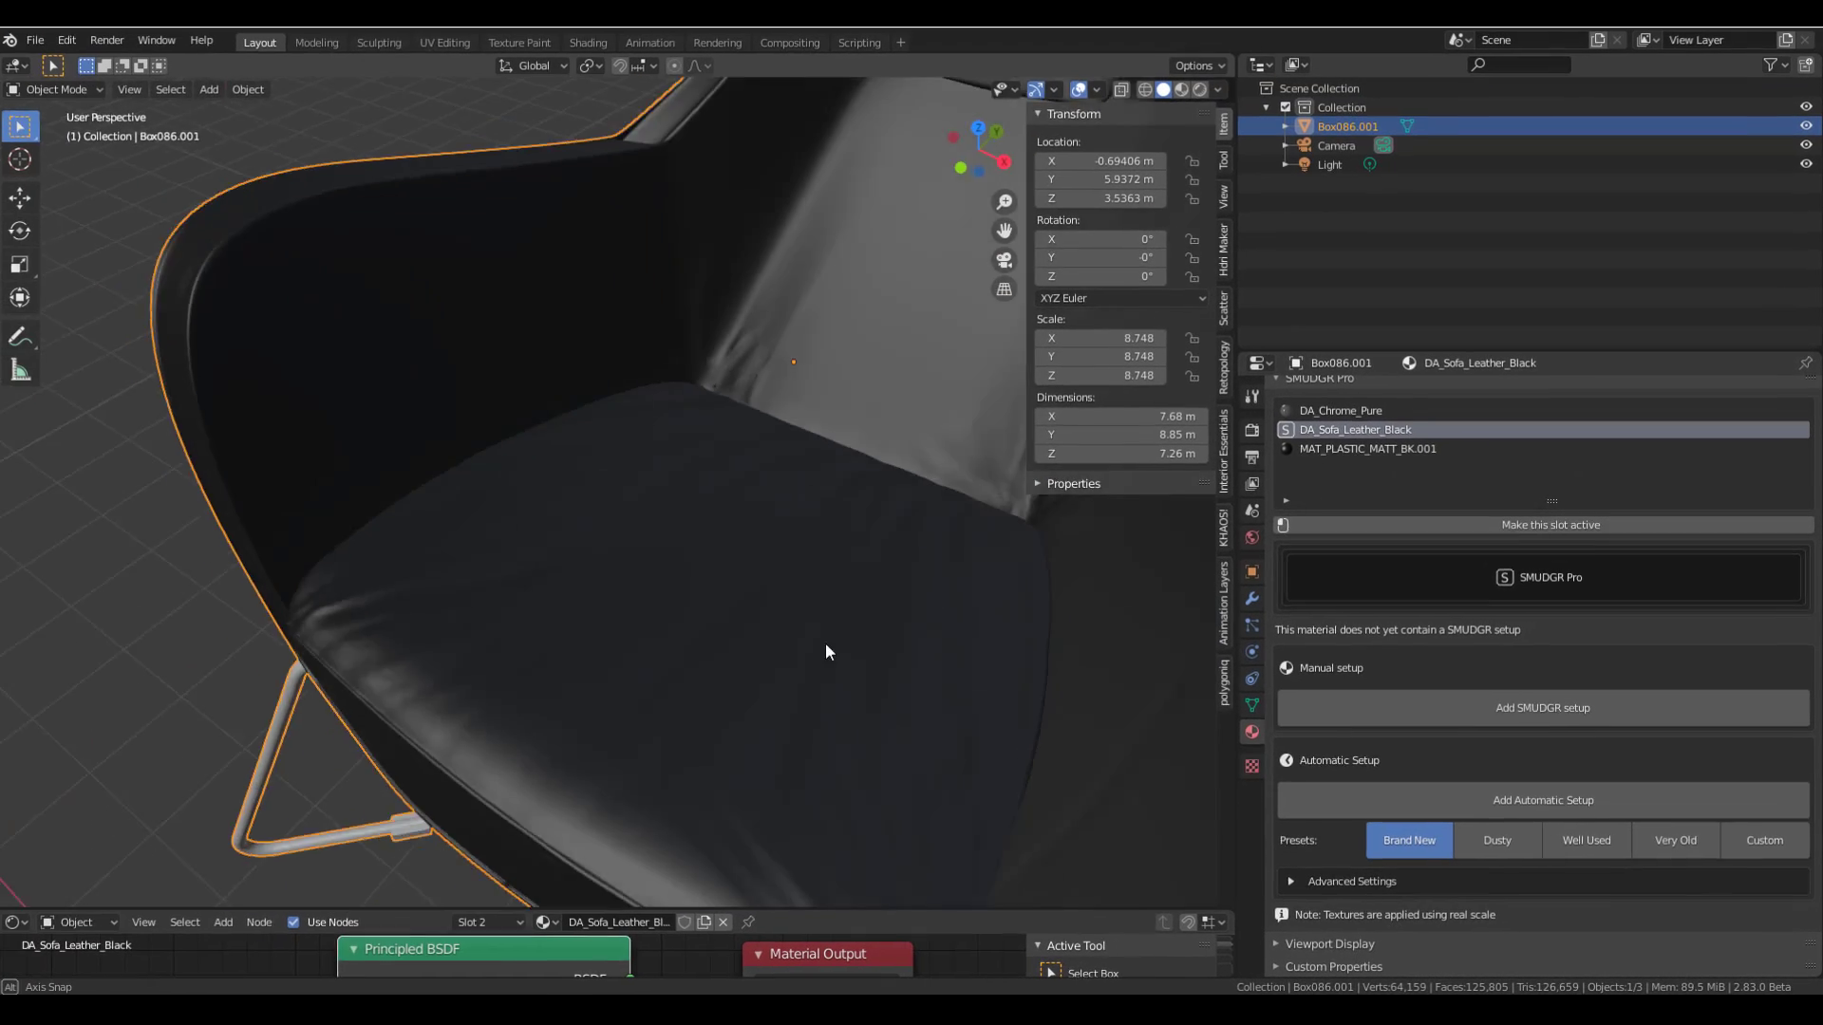
middle_click_drag(399, 507, 450, 424)
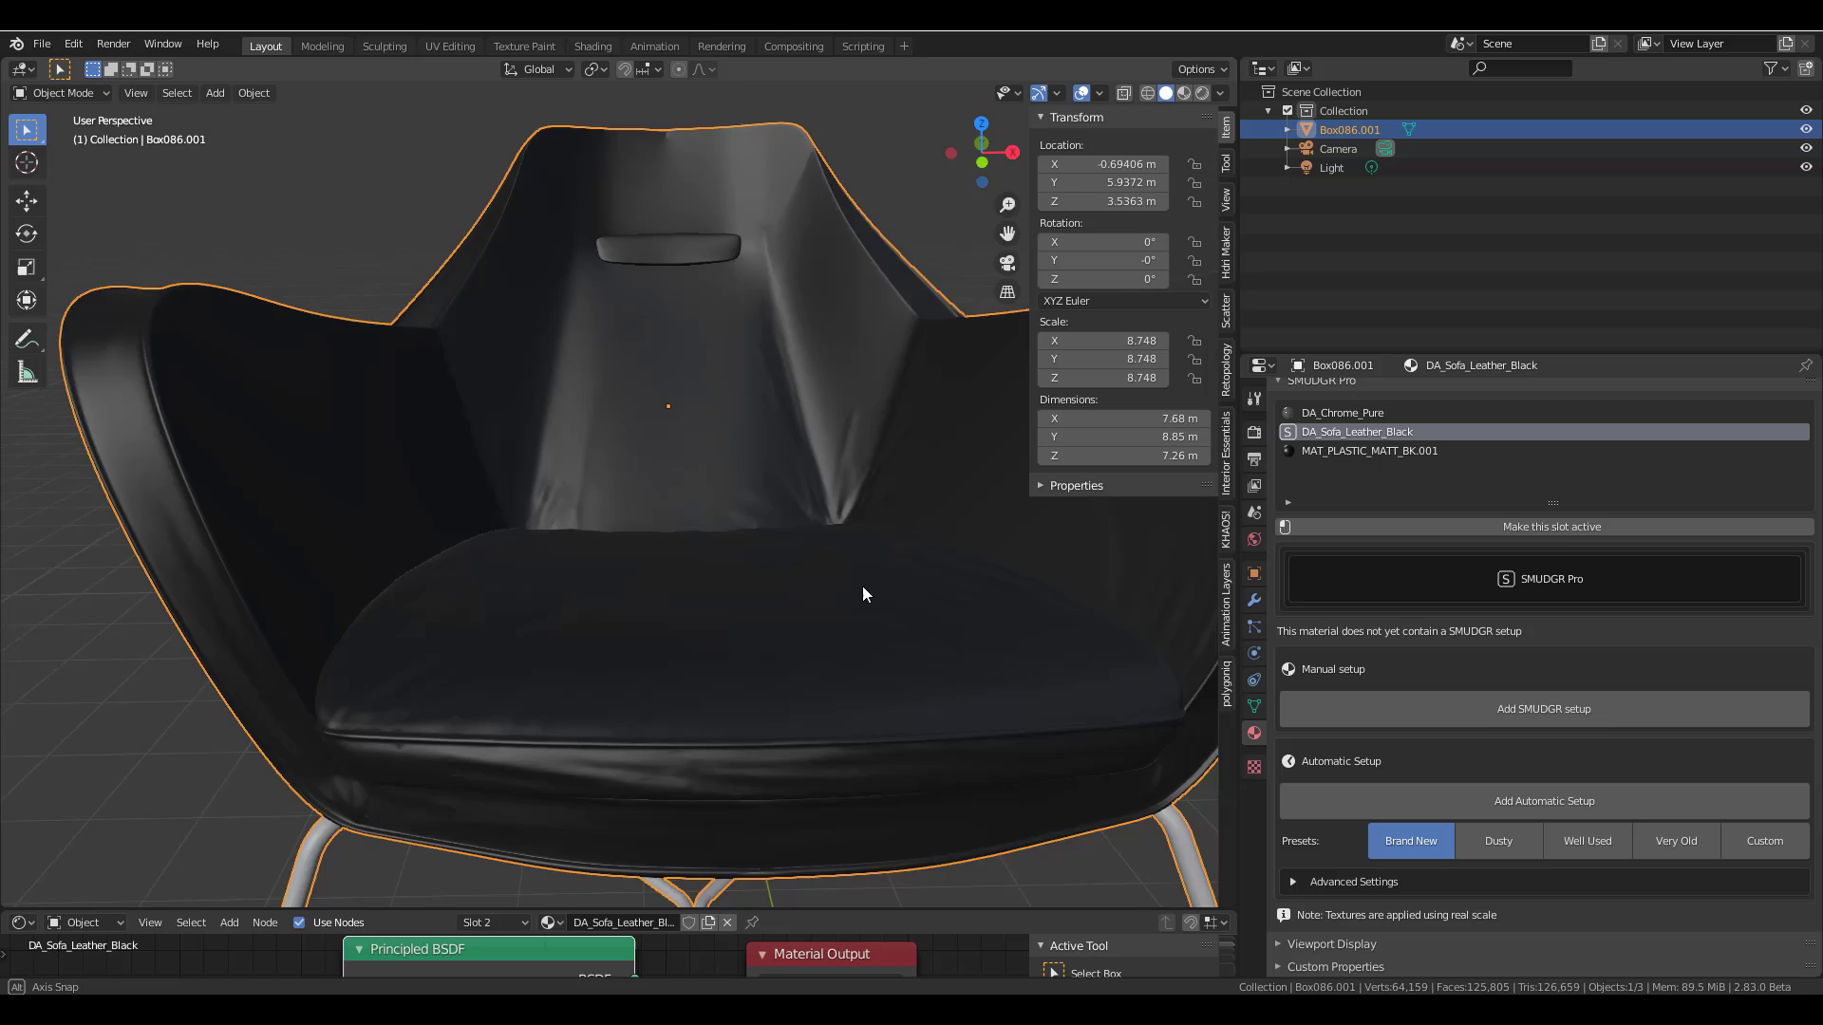
middle_click_drag(862, 594, 776, 604)
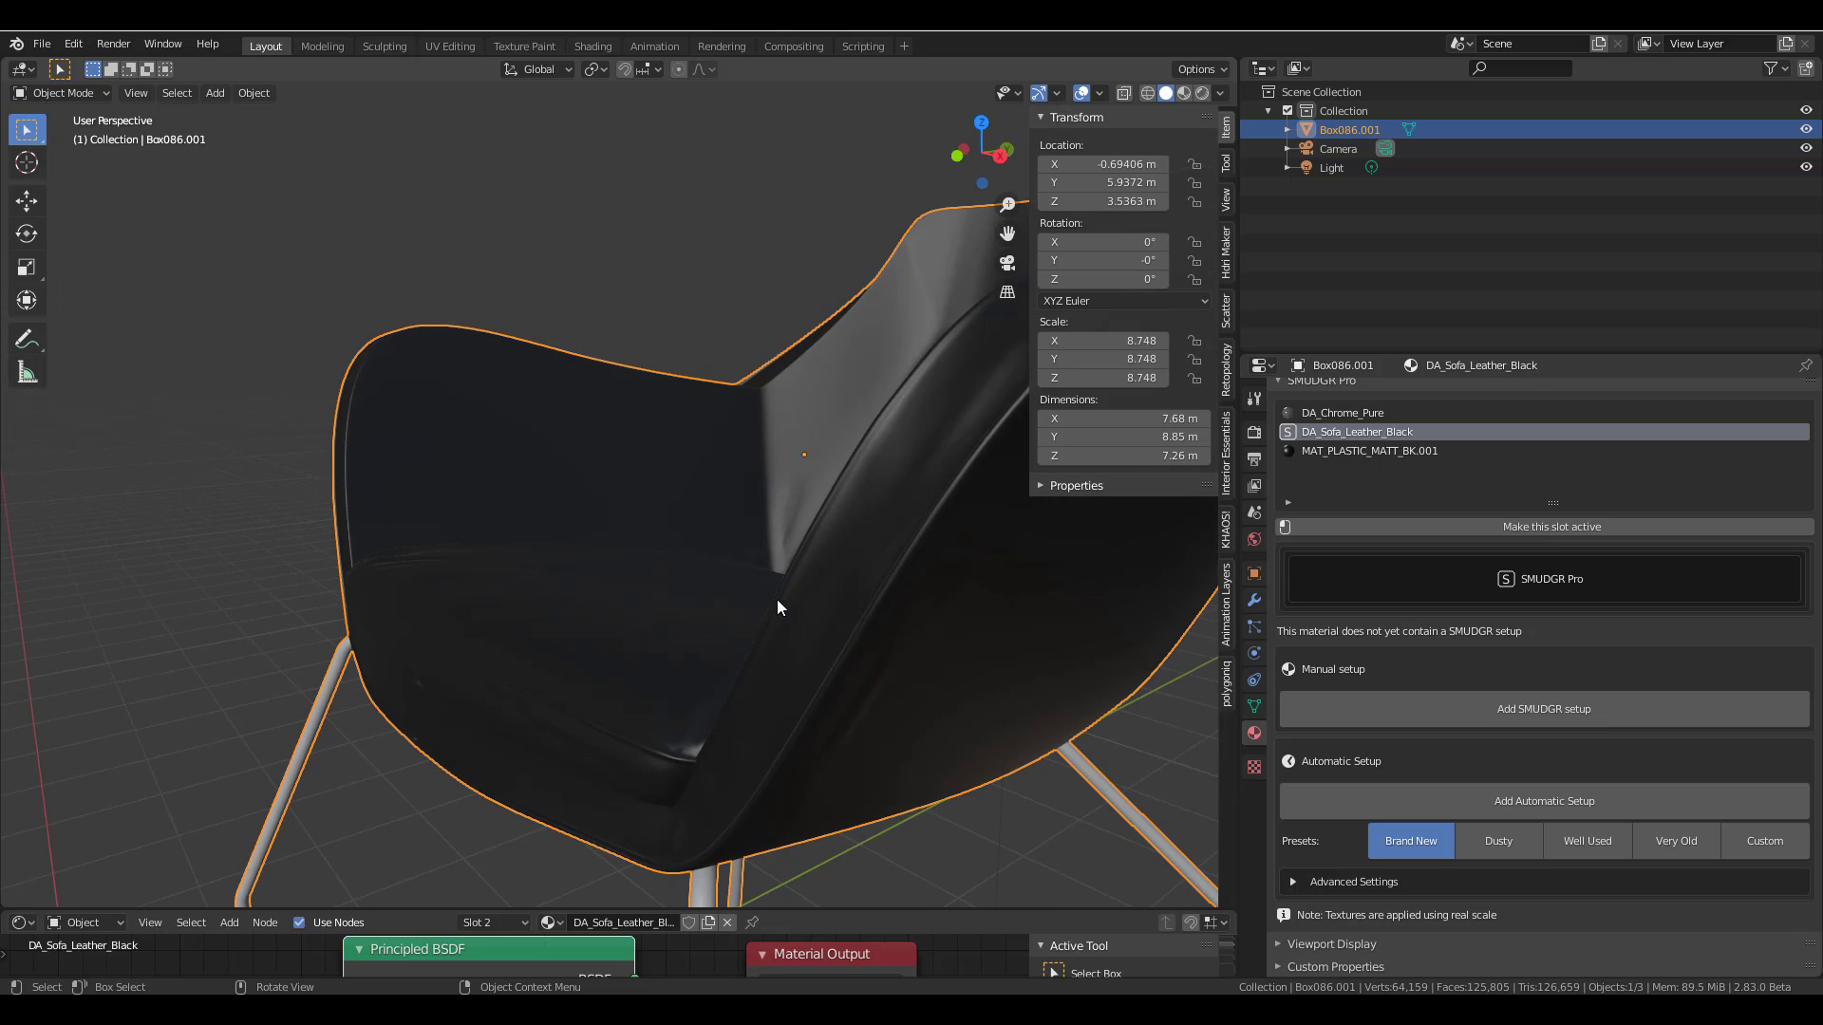
- Add a SMUDGR setup, creating DA_Sofa_Leather_Black_SMR, and switch the viewport to Rendered shading
left_click(1580, 710)
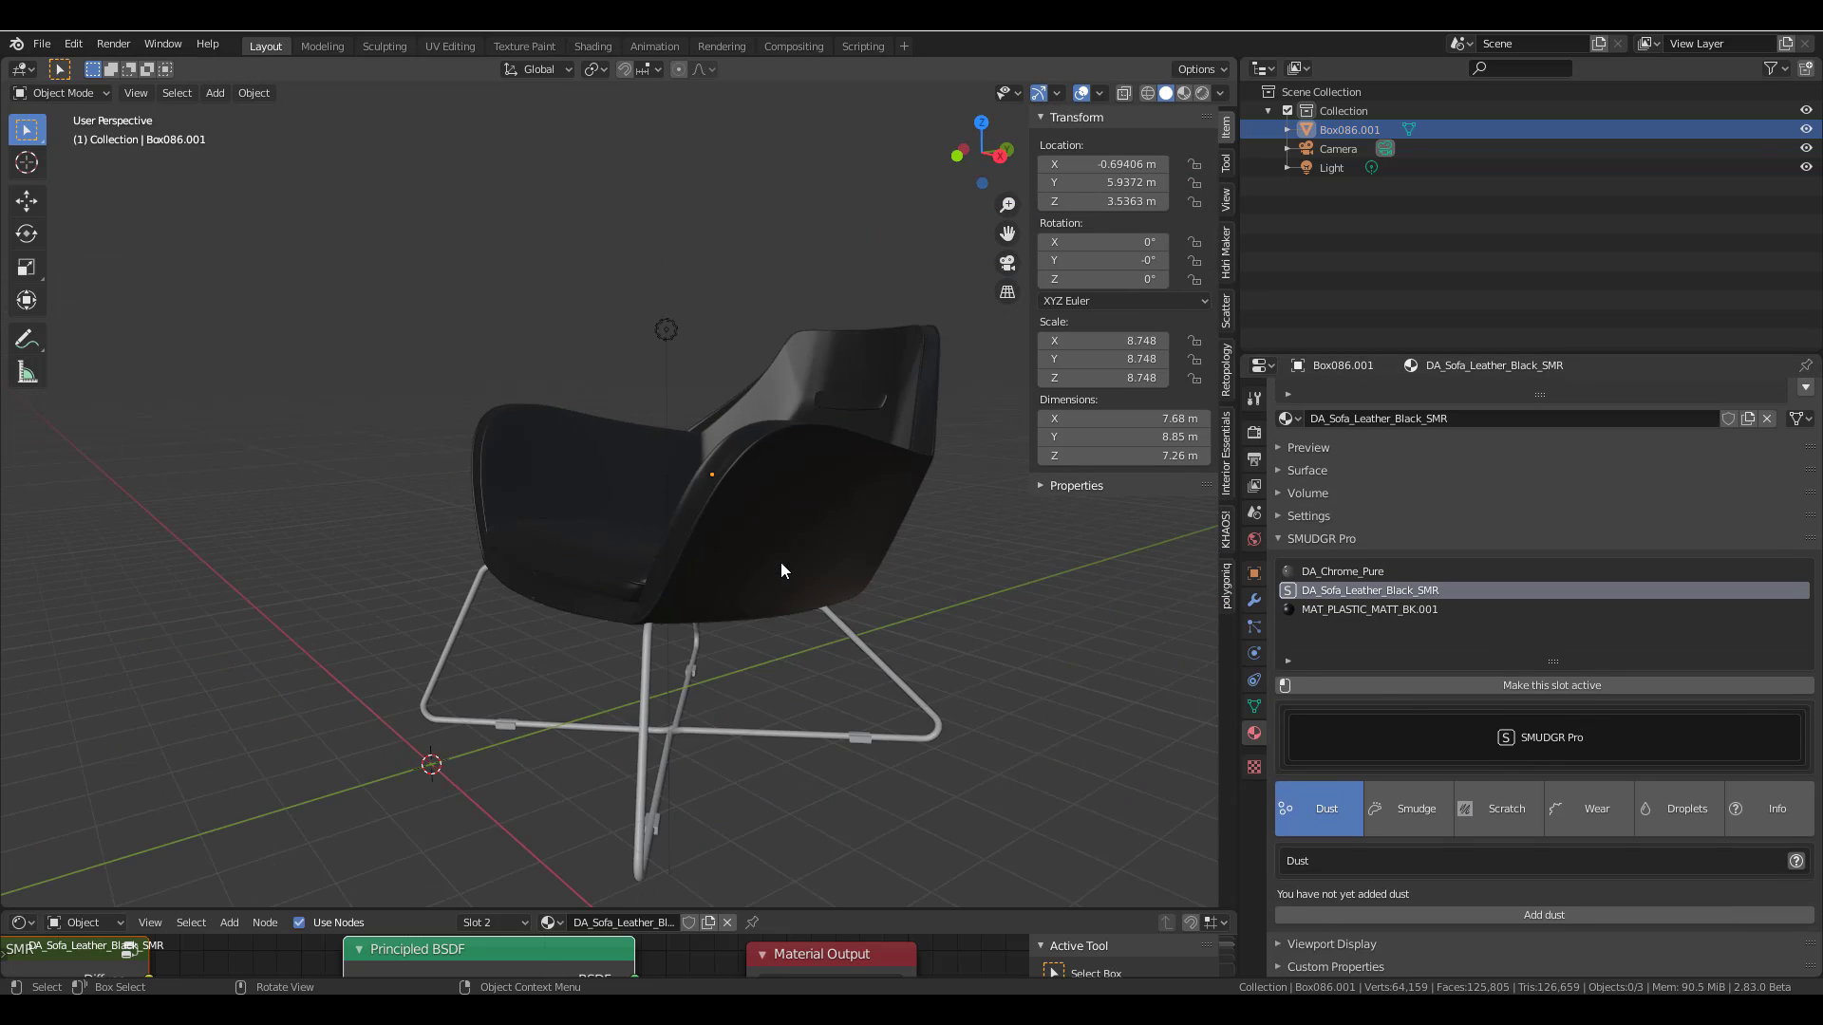
middle_click_drag(780, 570, 927, 549)
scroll(809, 596, "up", 4)
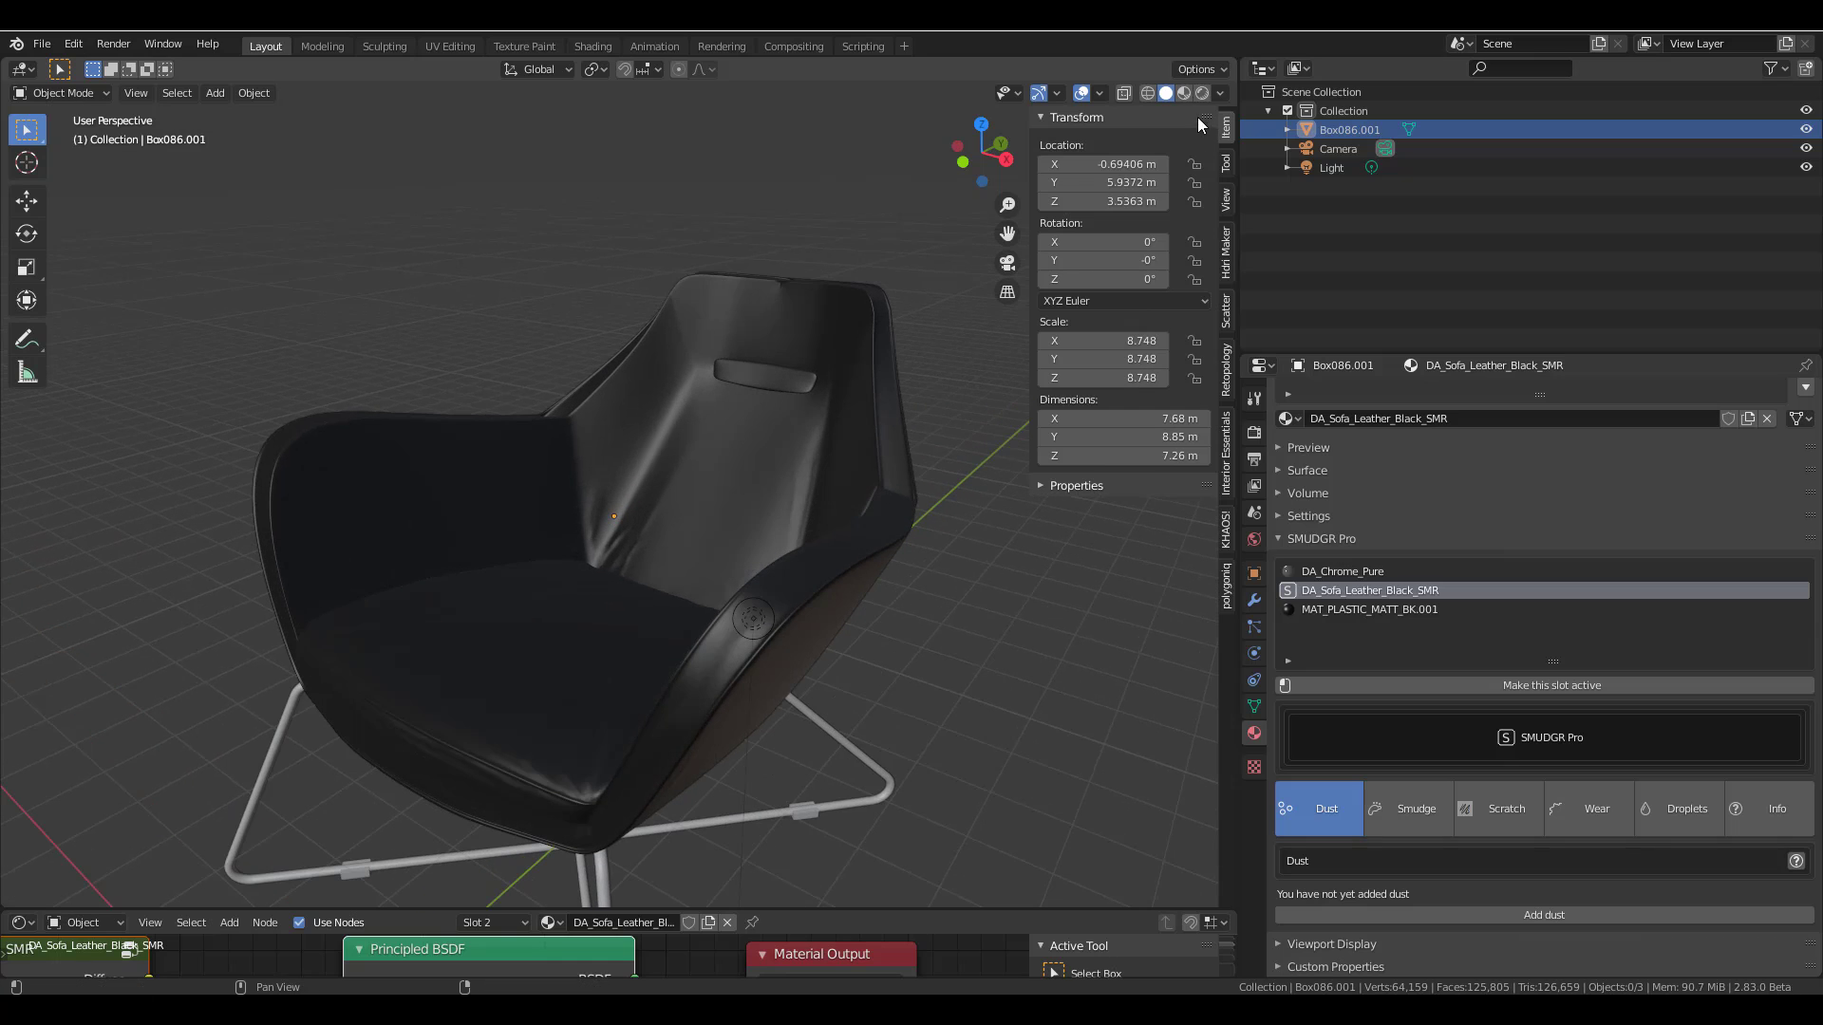
left_click(1204, 93)
mouse_move(760, 626)
middle_mouse_down()
mouse_move(807, 585)
mouse_move(742, 662)
mouse_move(582, 521)
mouse_move(630, 517)
mouse_move(578, 526)
middle_mouse_up()
scroll(743, 663, "down", 5)
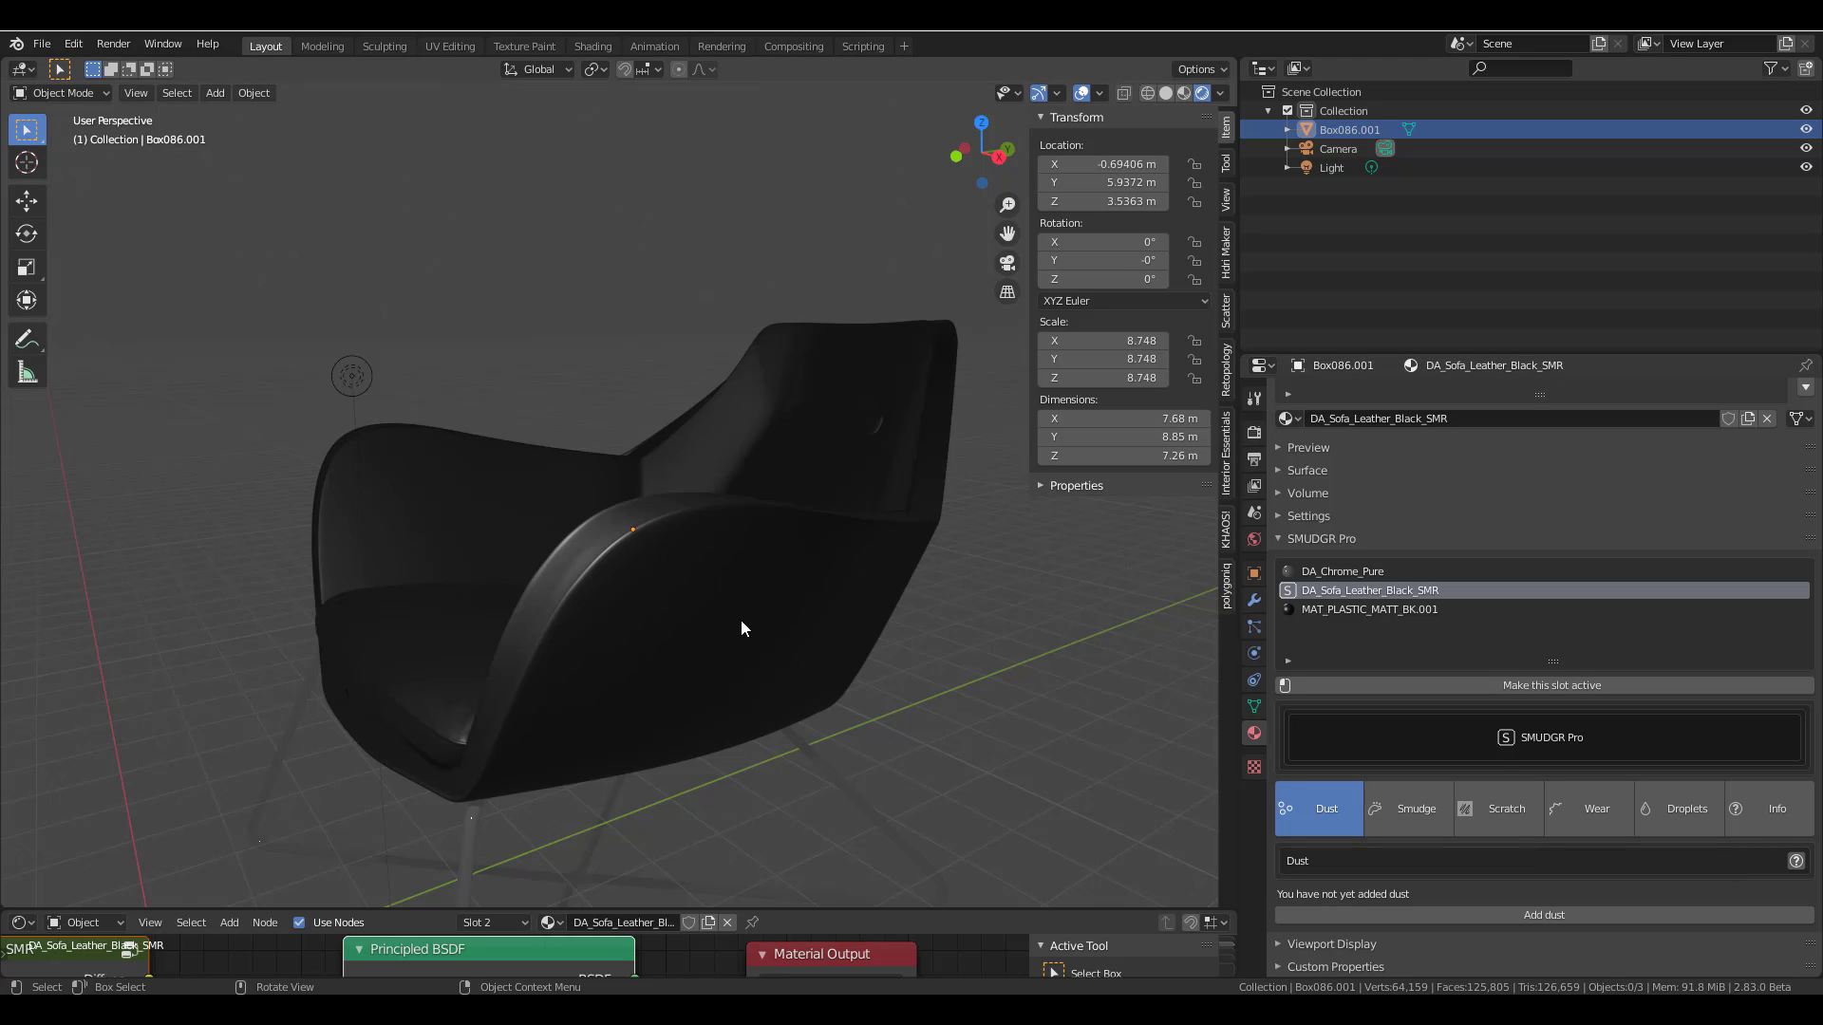
- Add a dust layer to the leather, then set its influence map to 0.7
left_click(1552, 915)
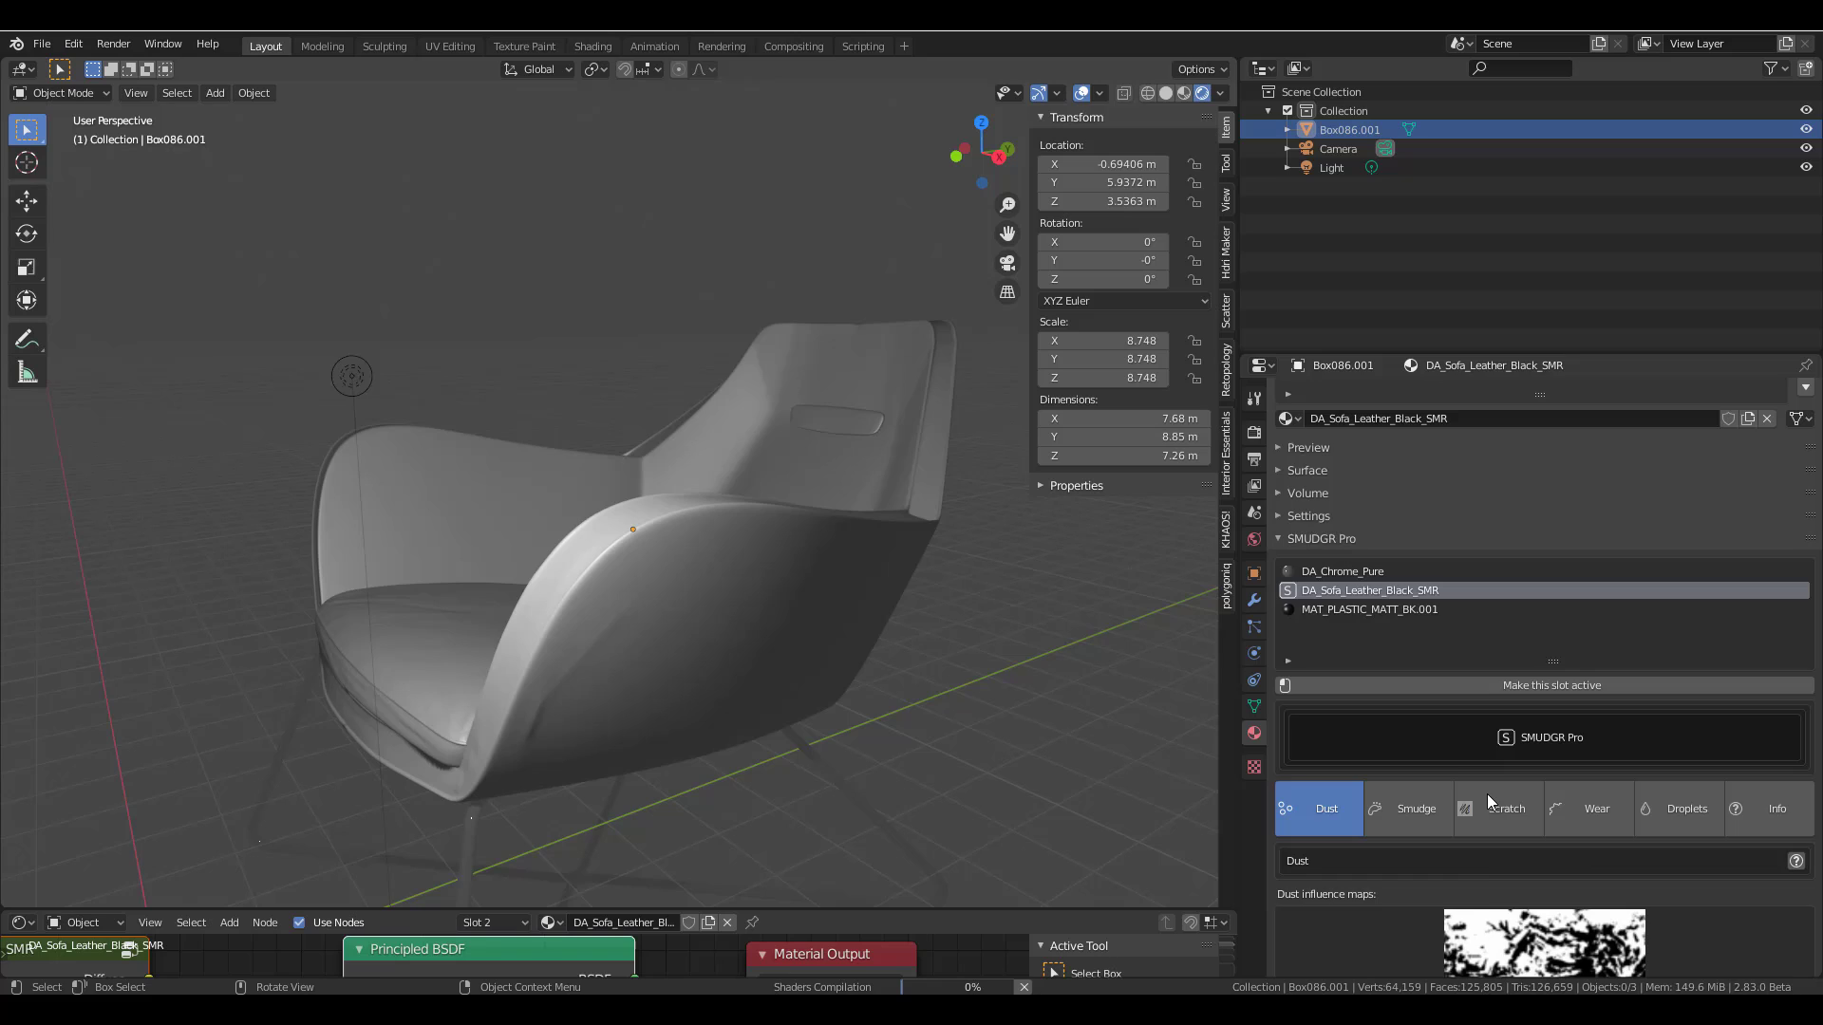
scroll(1485, 794, "down", 8)
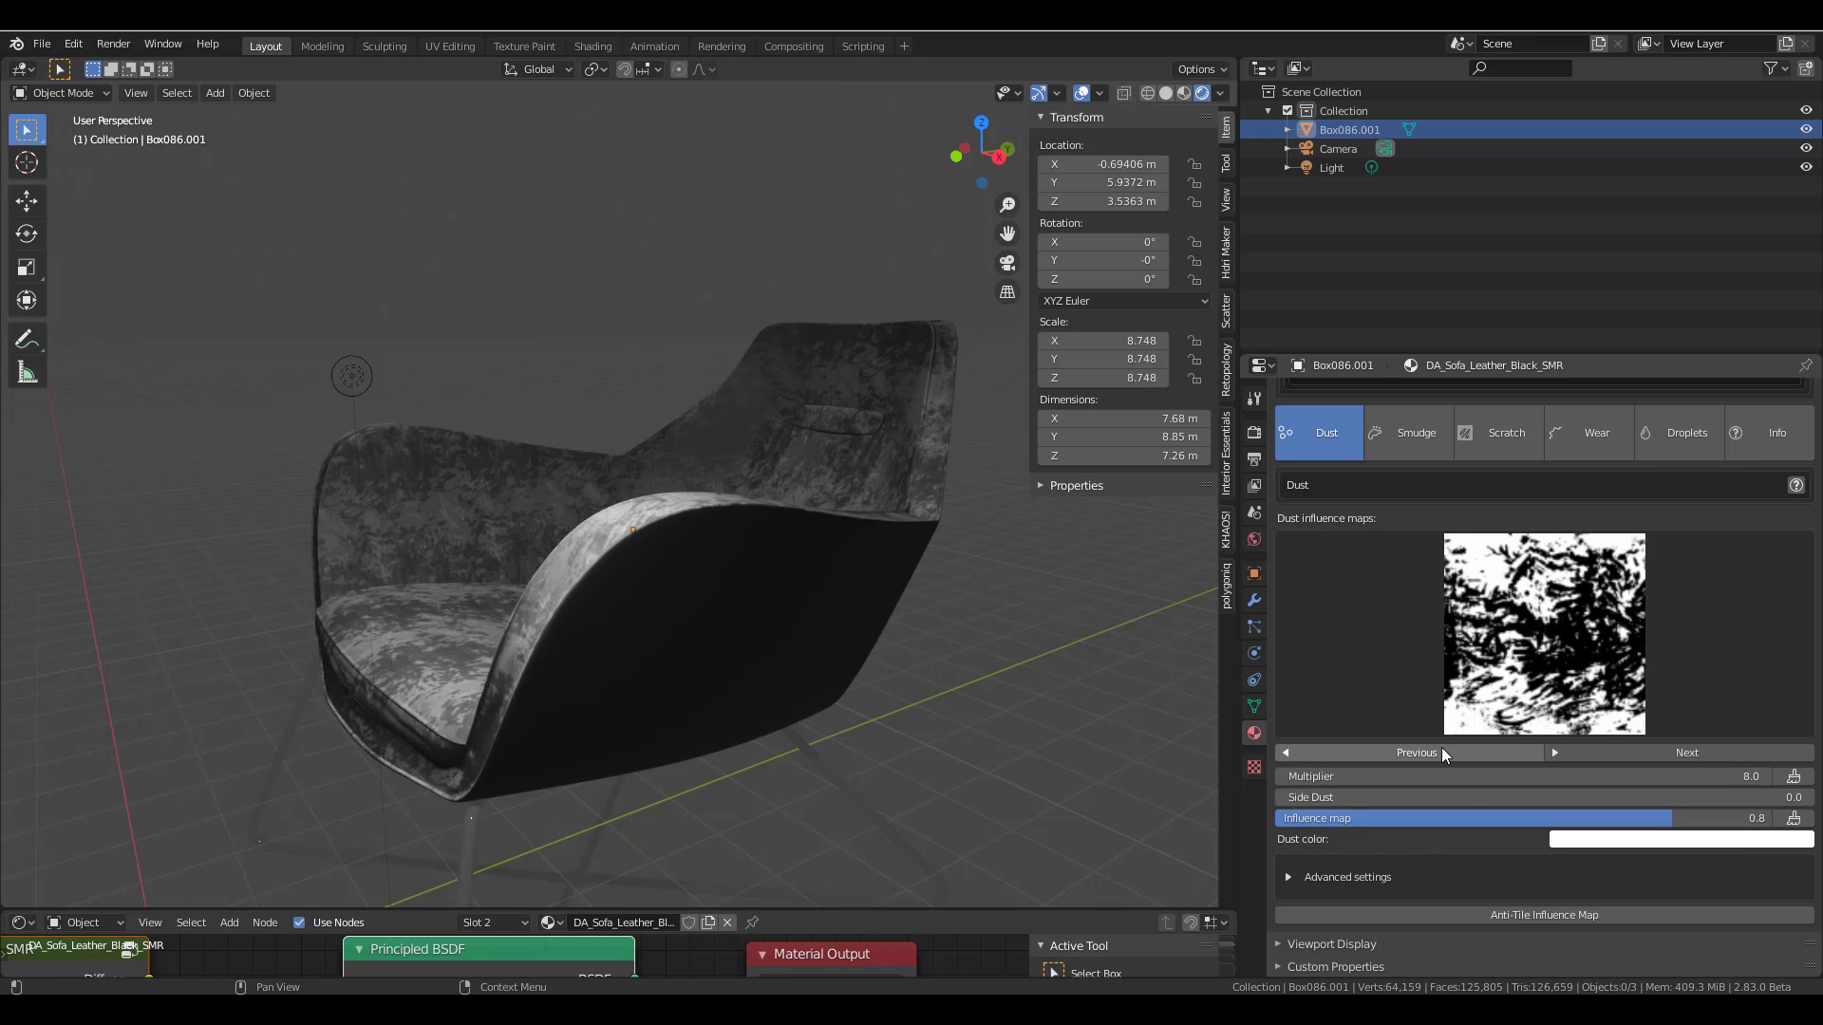
middle_click_drag(613, 584, 736, 627)
scroll(683, 596, "up", 5)
scroll(691, 606, "down", 5)
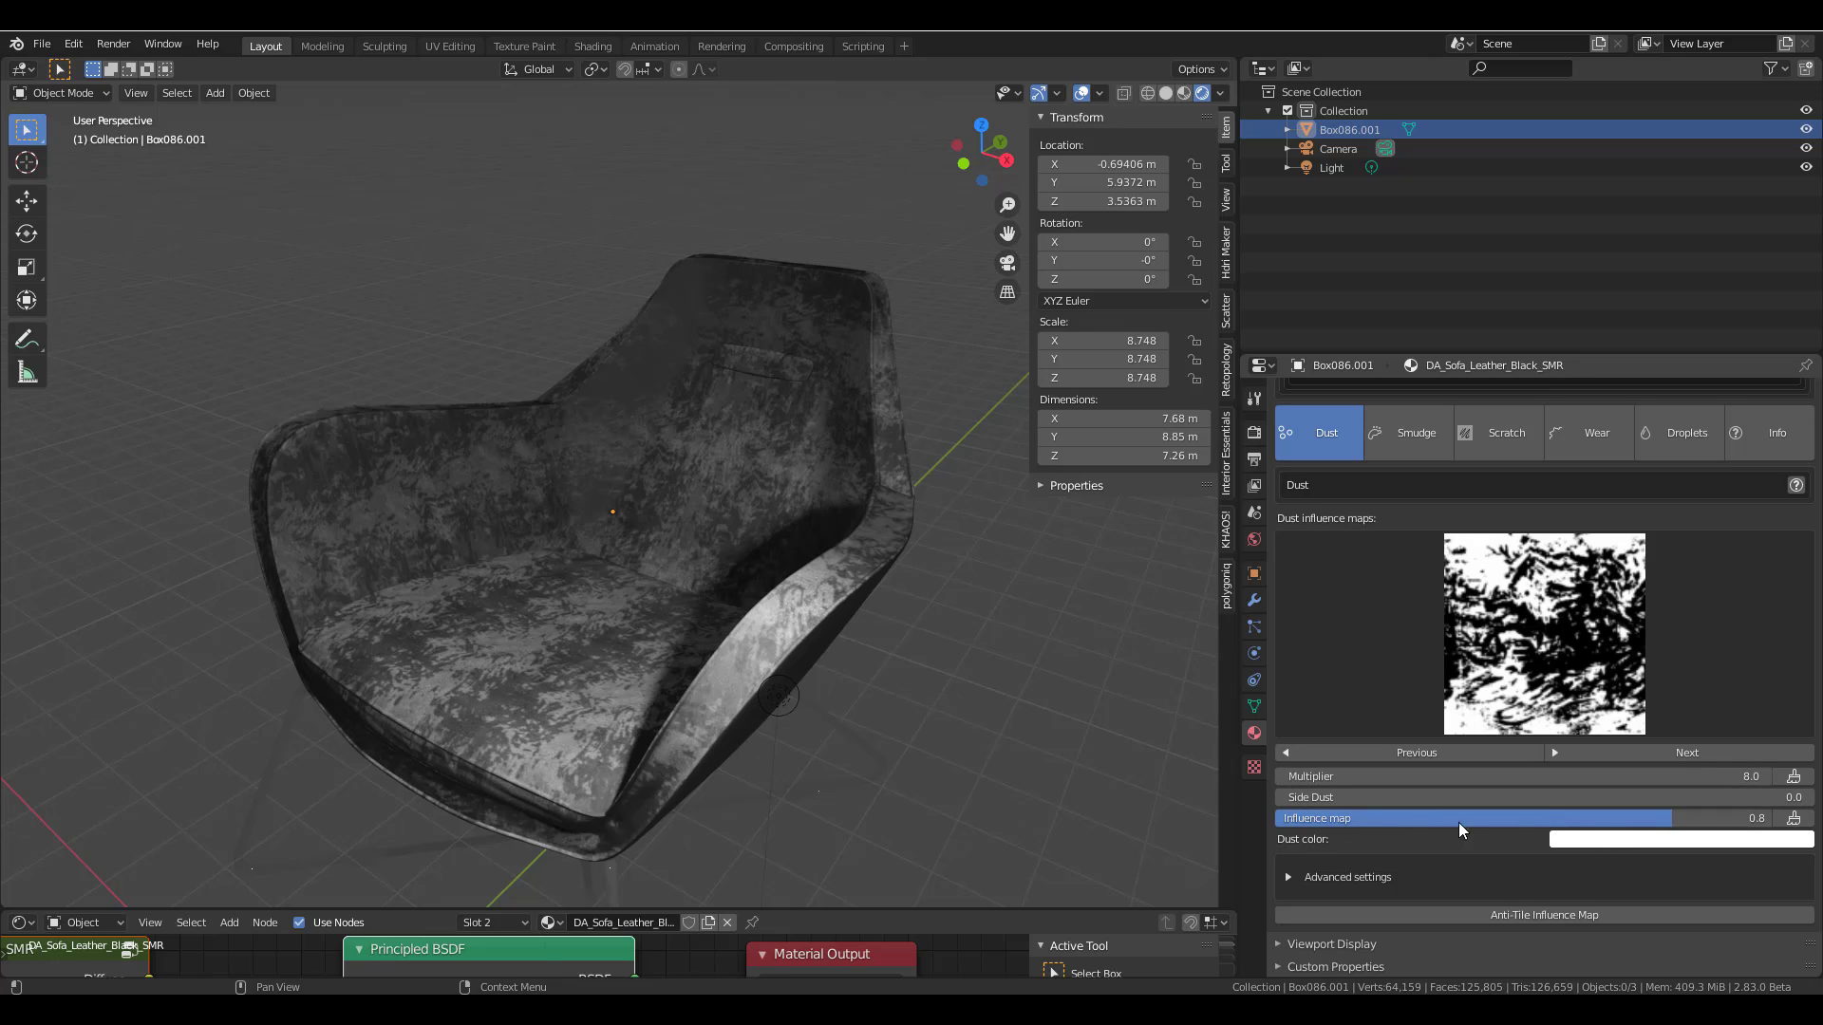
left_click_drag(1460, 830, 1505, 831)
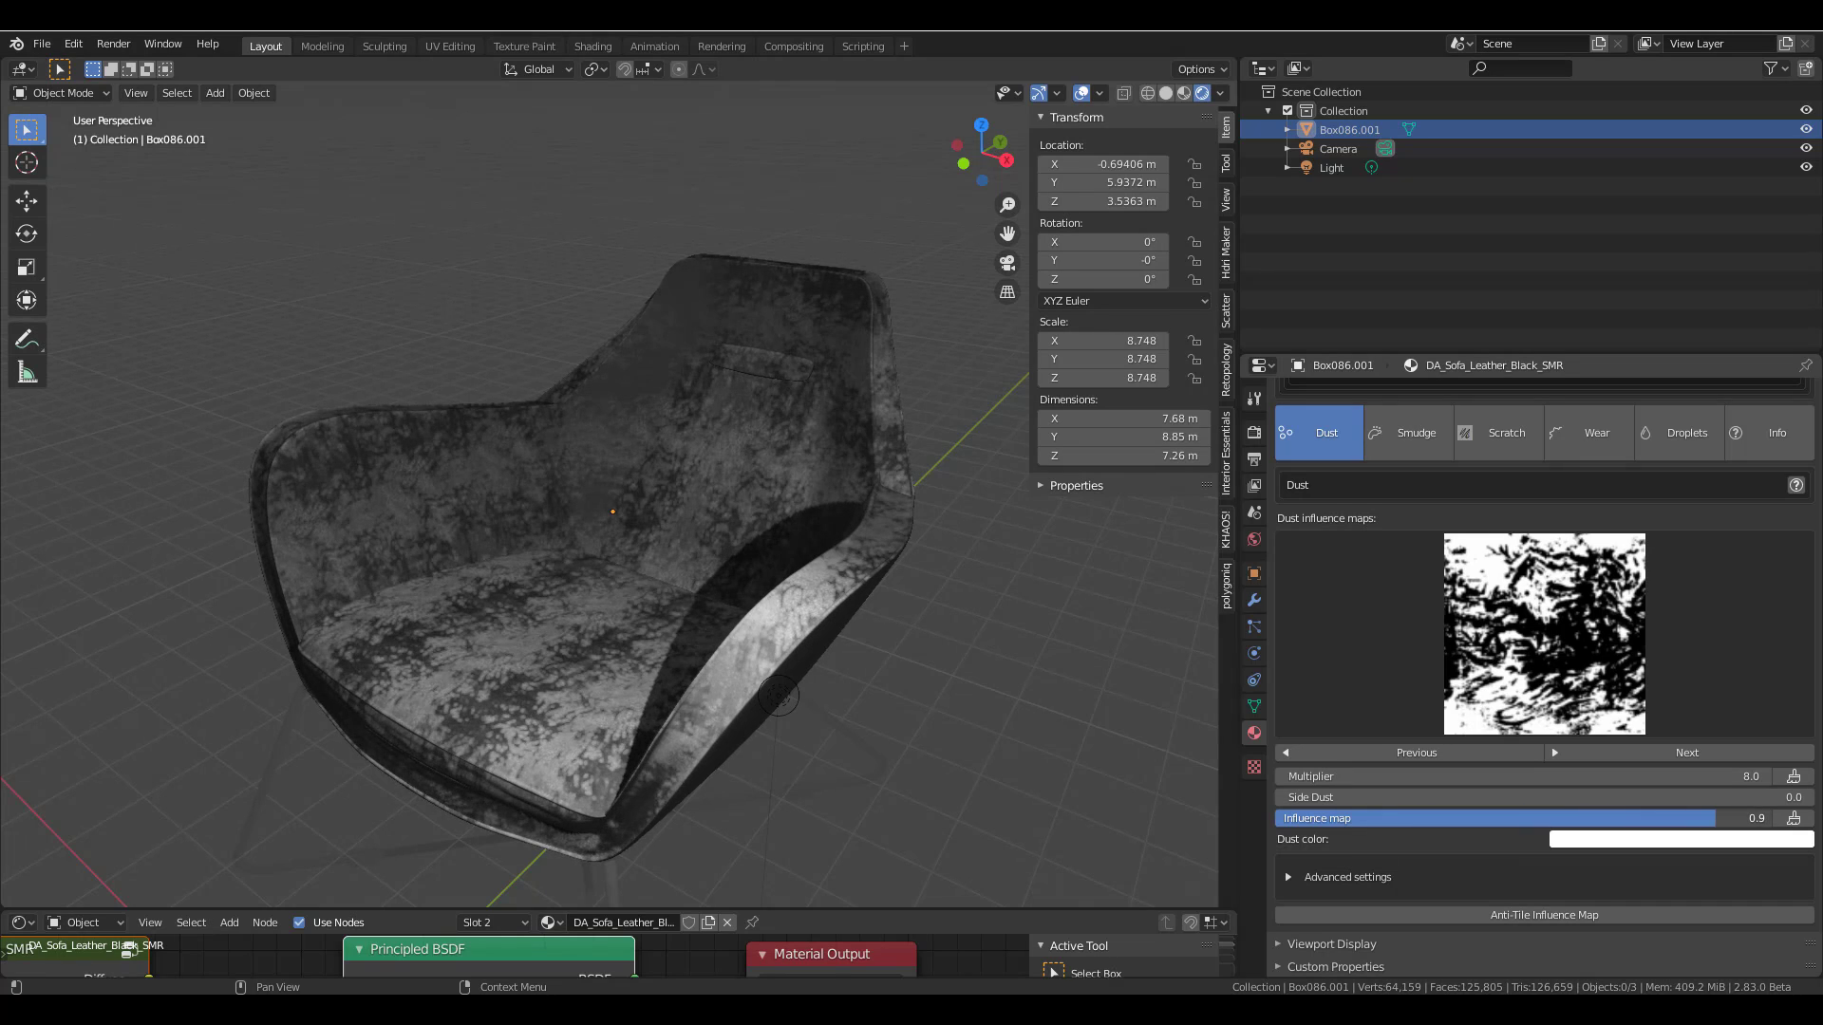
left_click_drag(1714, 818, 1604, 818)
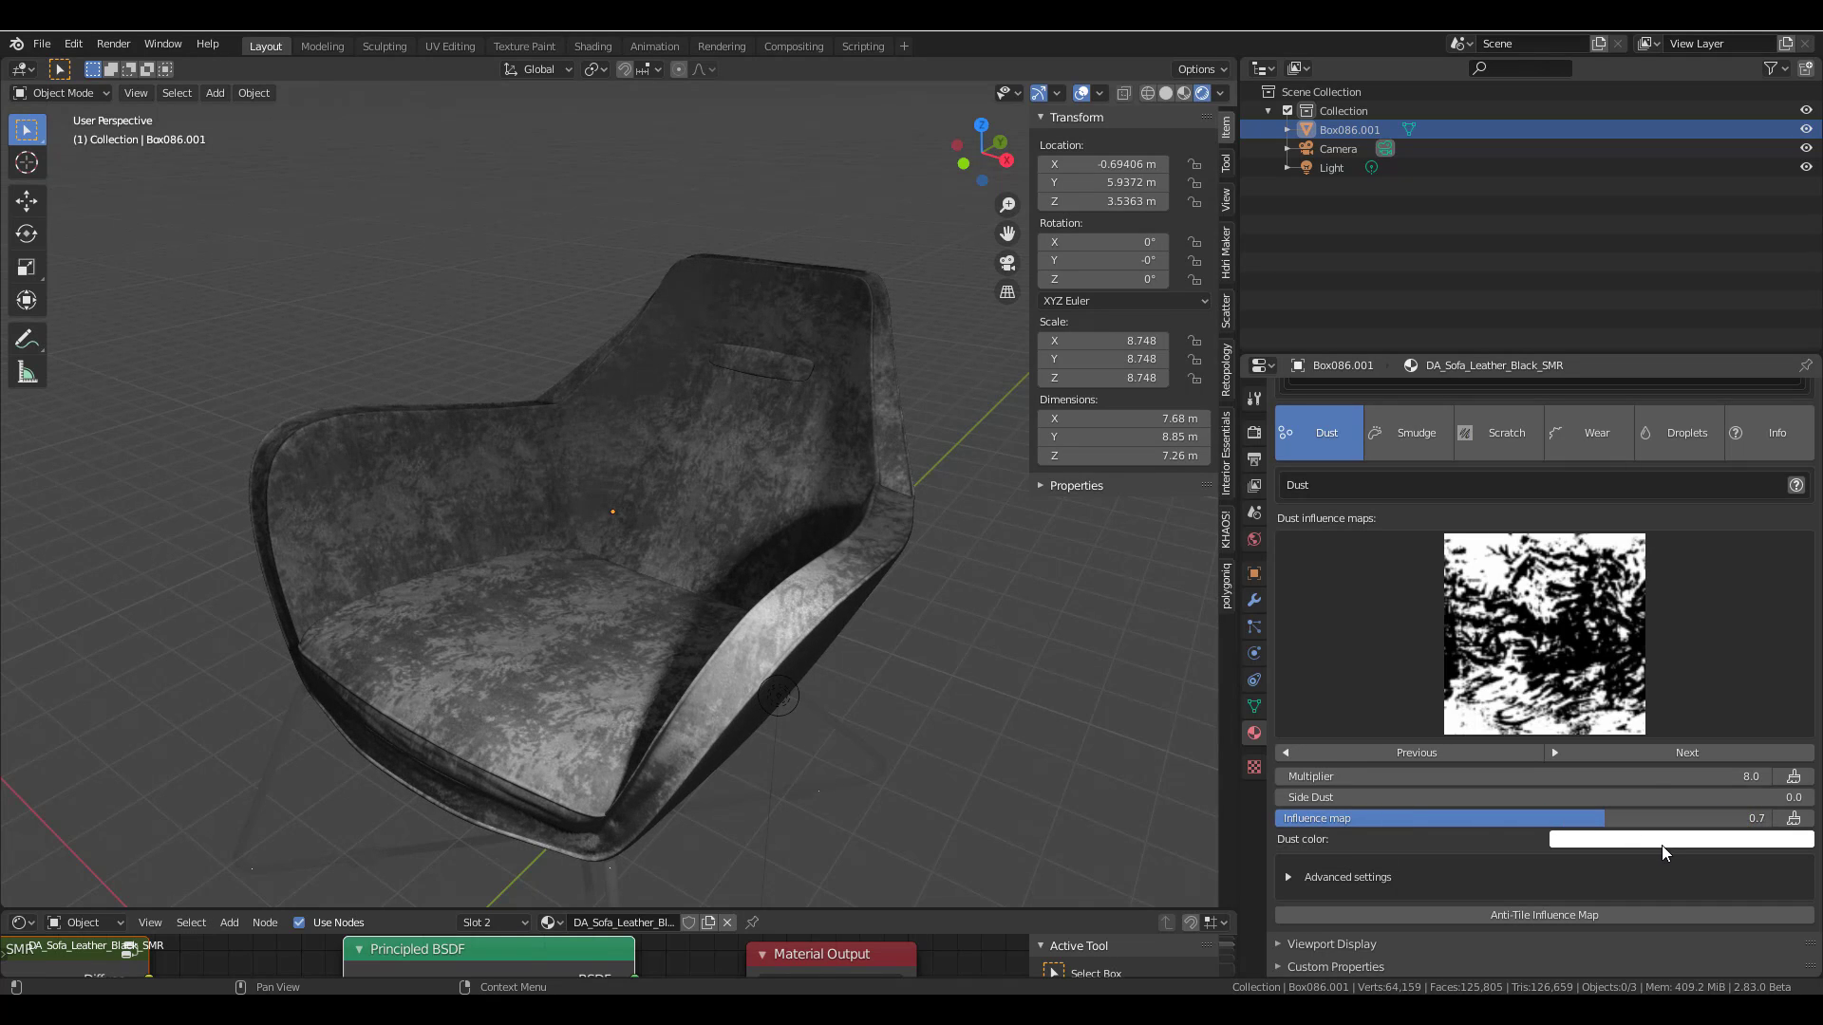
- Tint the dust pale yellow, then change it to a deeper golden yellow
left_click(1663, 840)
left_click_drag(1725, 670, 1693, 648)
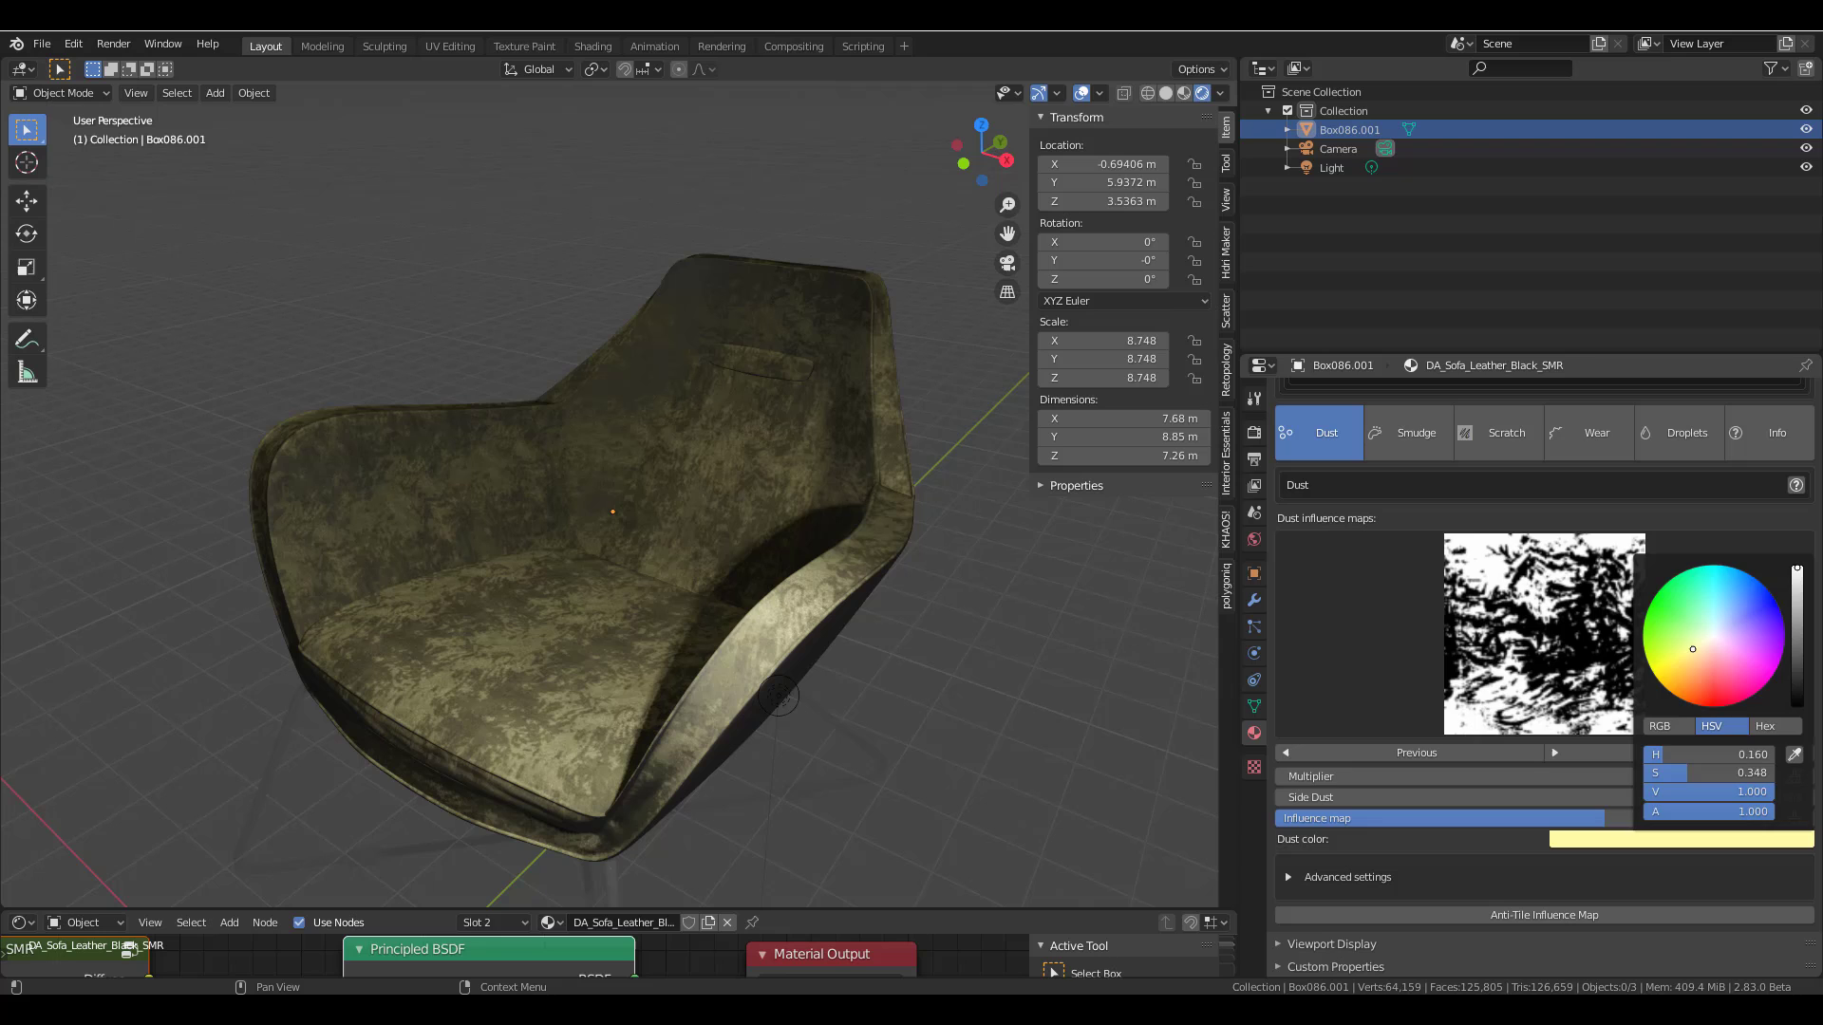
scroll(690, 627, "up", 5)
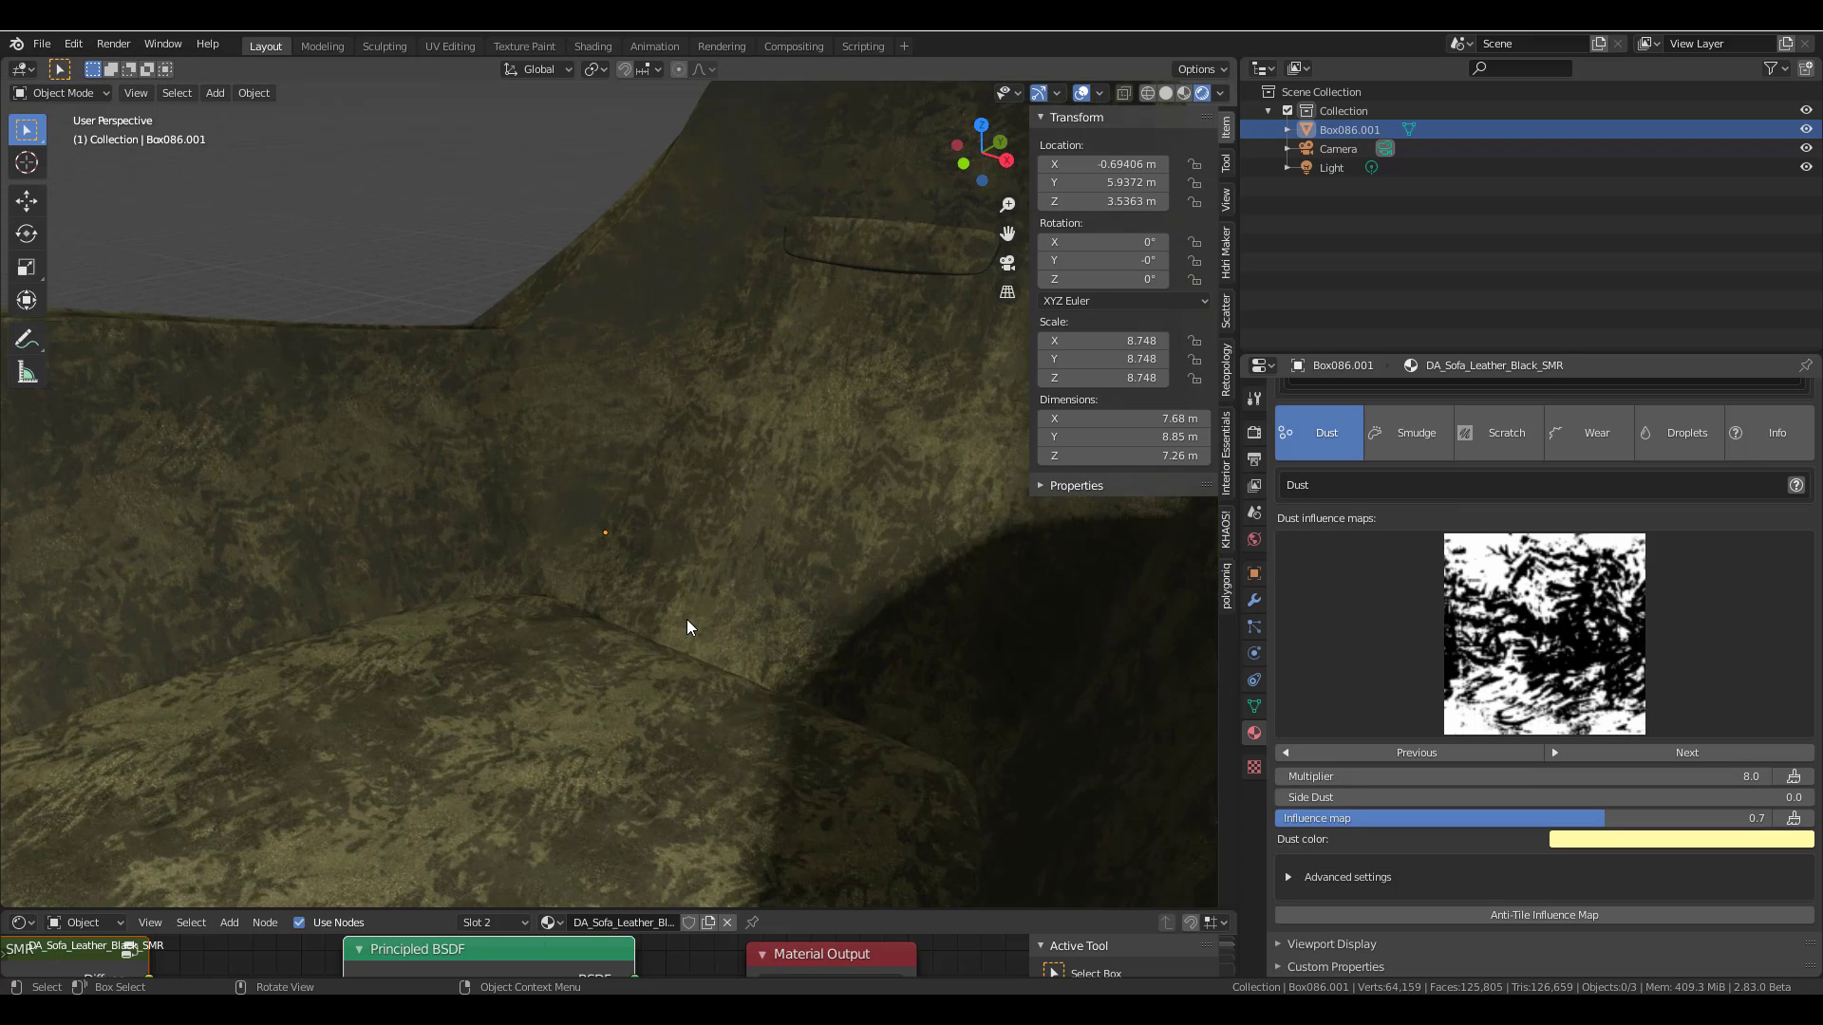
scroll(691, 627, "down", 5)
middle_click_drag(724, 652, 755, 608)
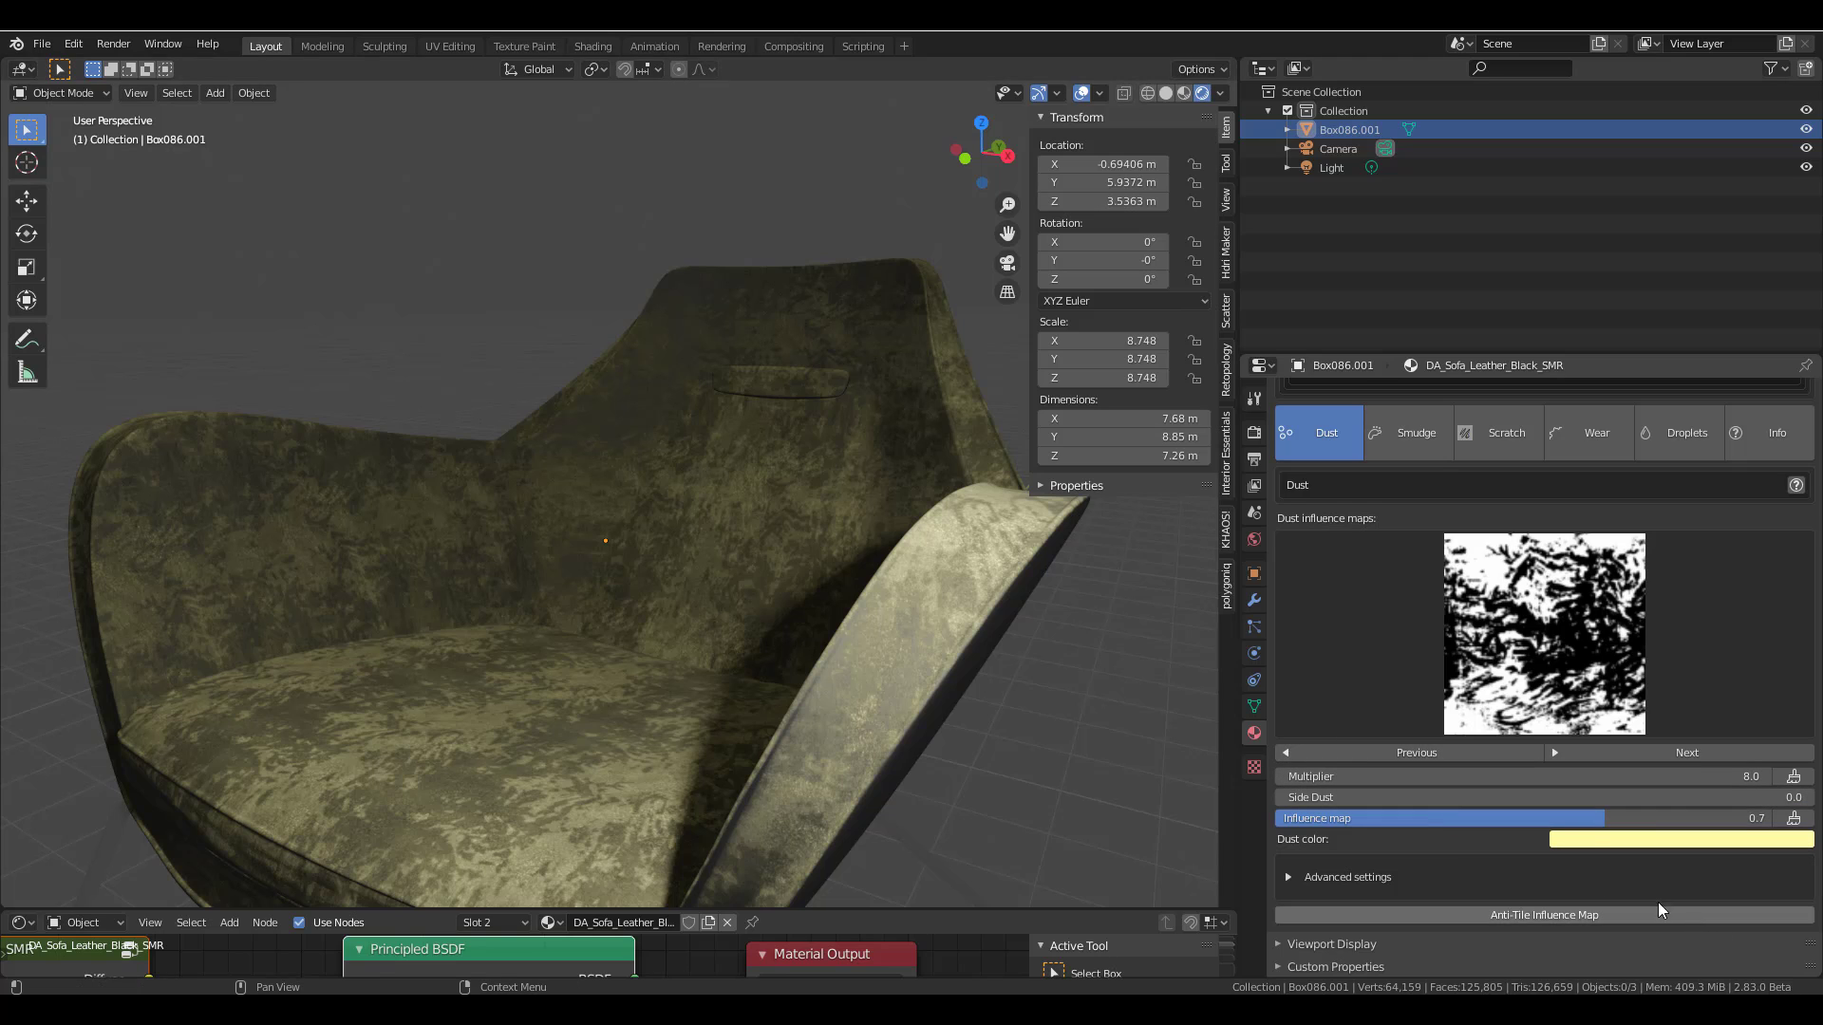
left_click(1597, 842)
mouse_move(1699, 659)
left_mouse_down()
mouse_move(1702, 678)
mouse_move(1689, 666)
left_mouse_up()
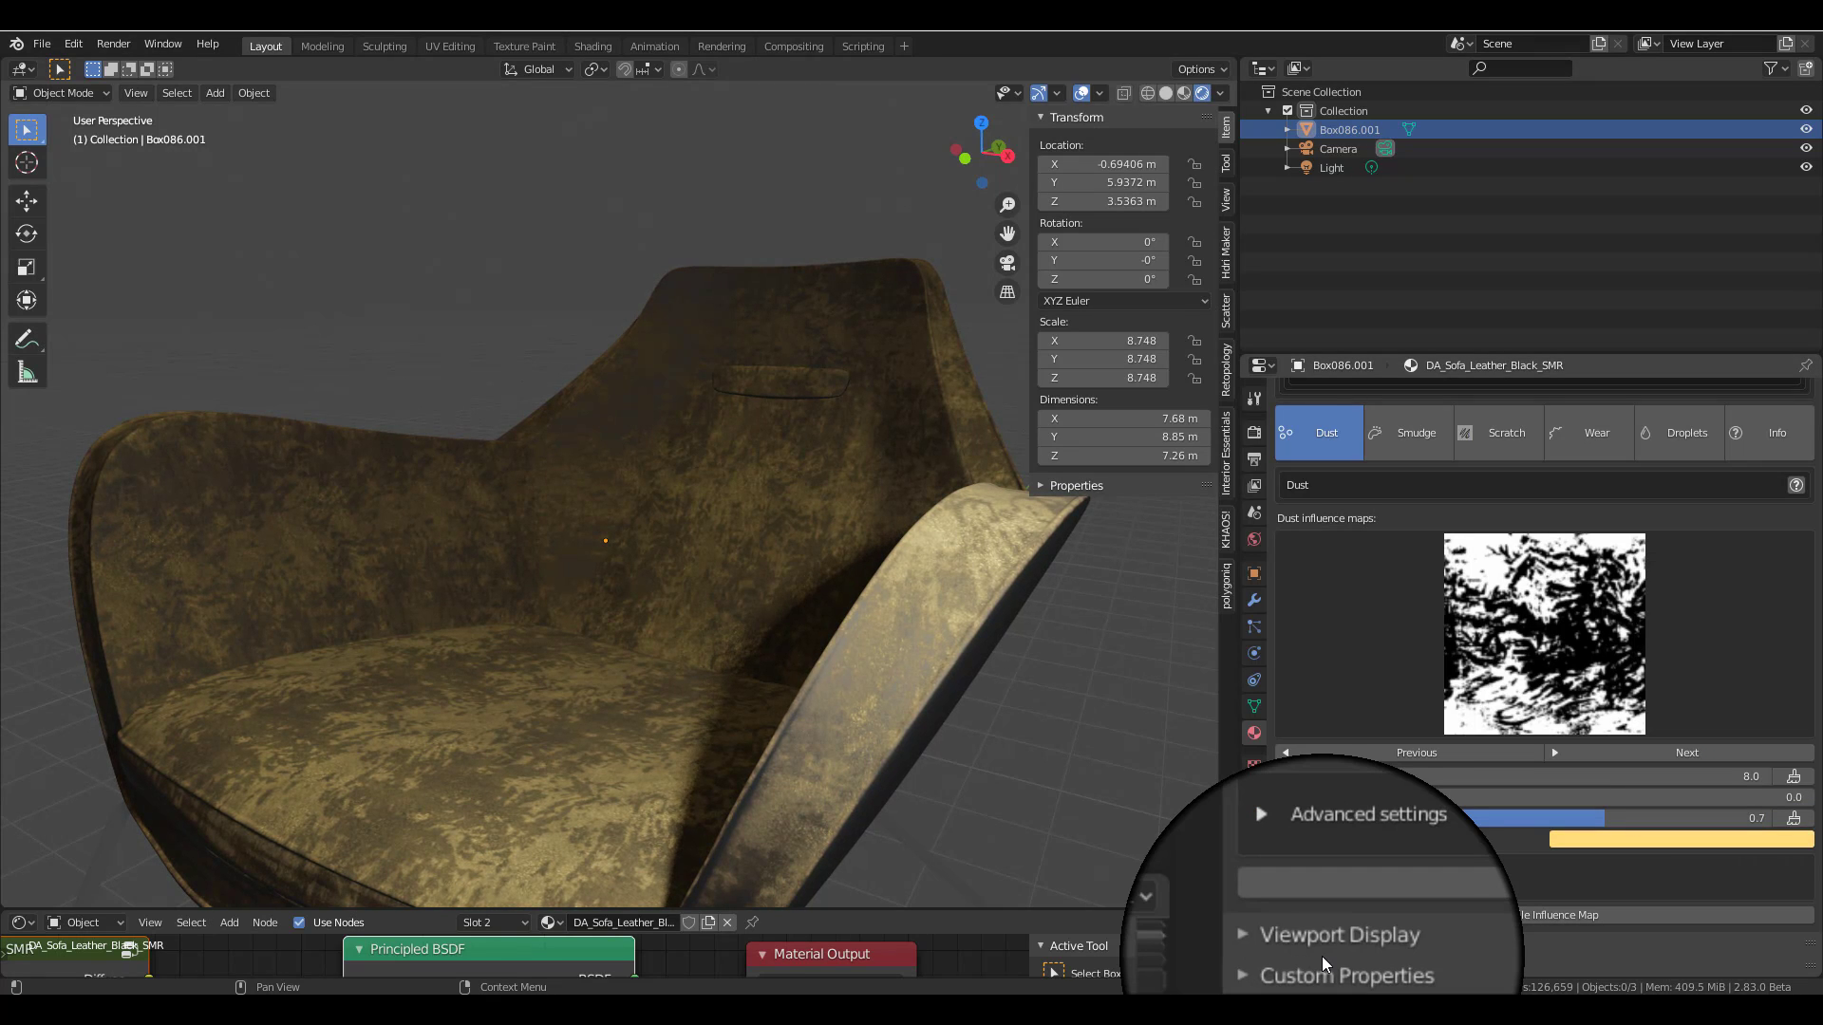
- Attach a Noise dust influence map and expand its settings
left_click(1794, 821)
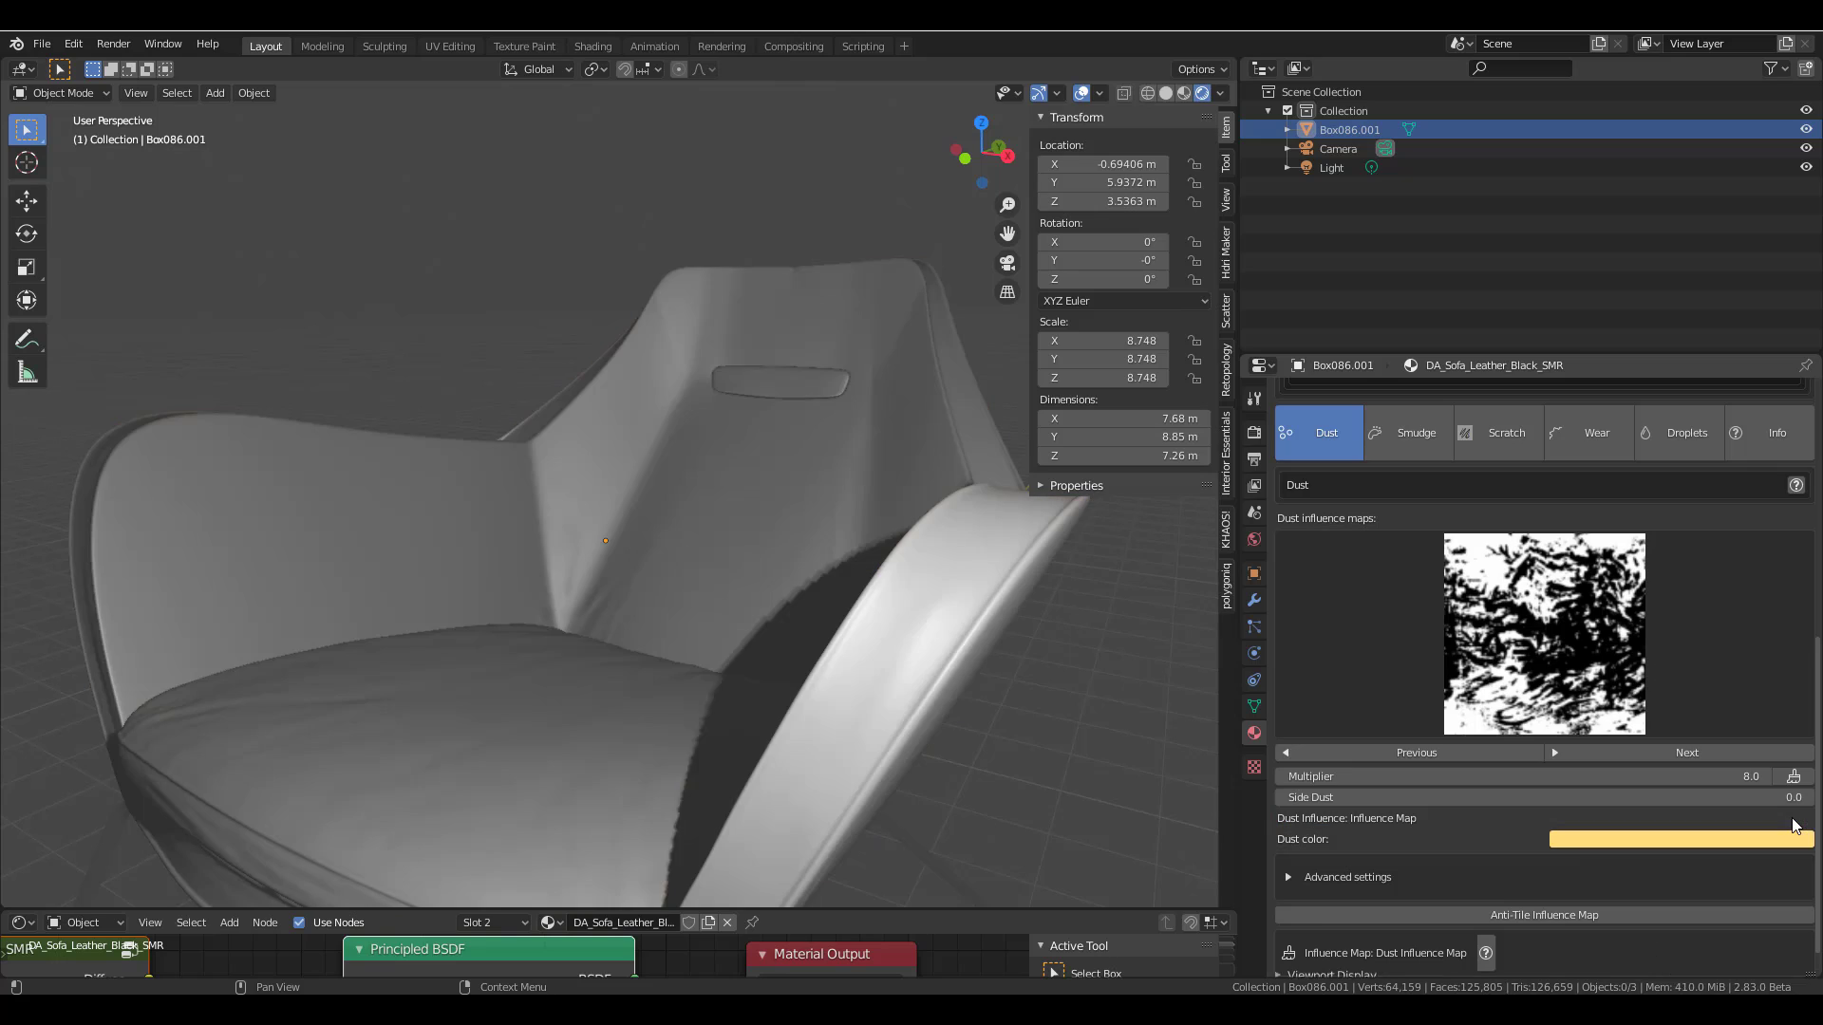
scroll(1471, 828, "down", 1)
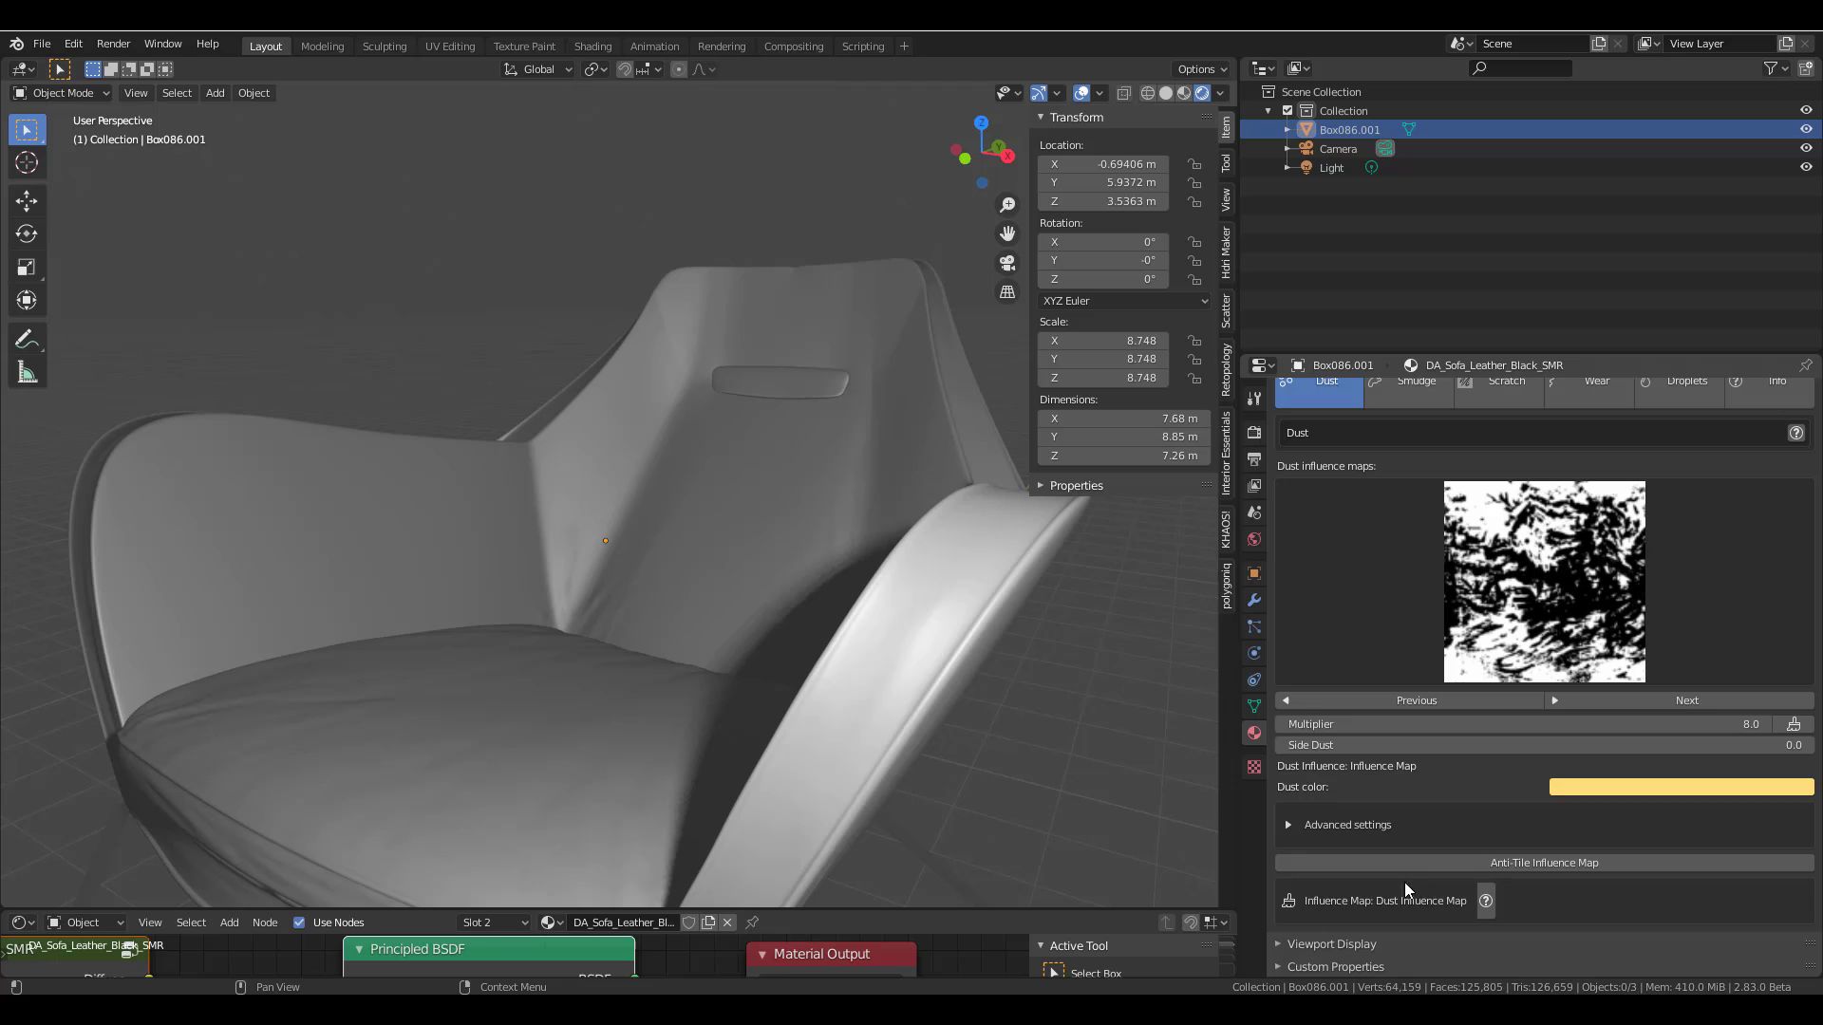
left_click(1375, 898)
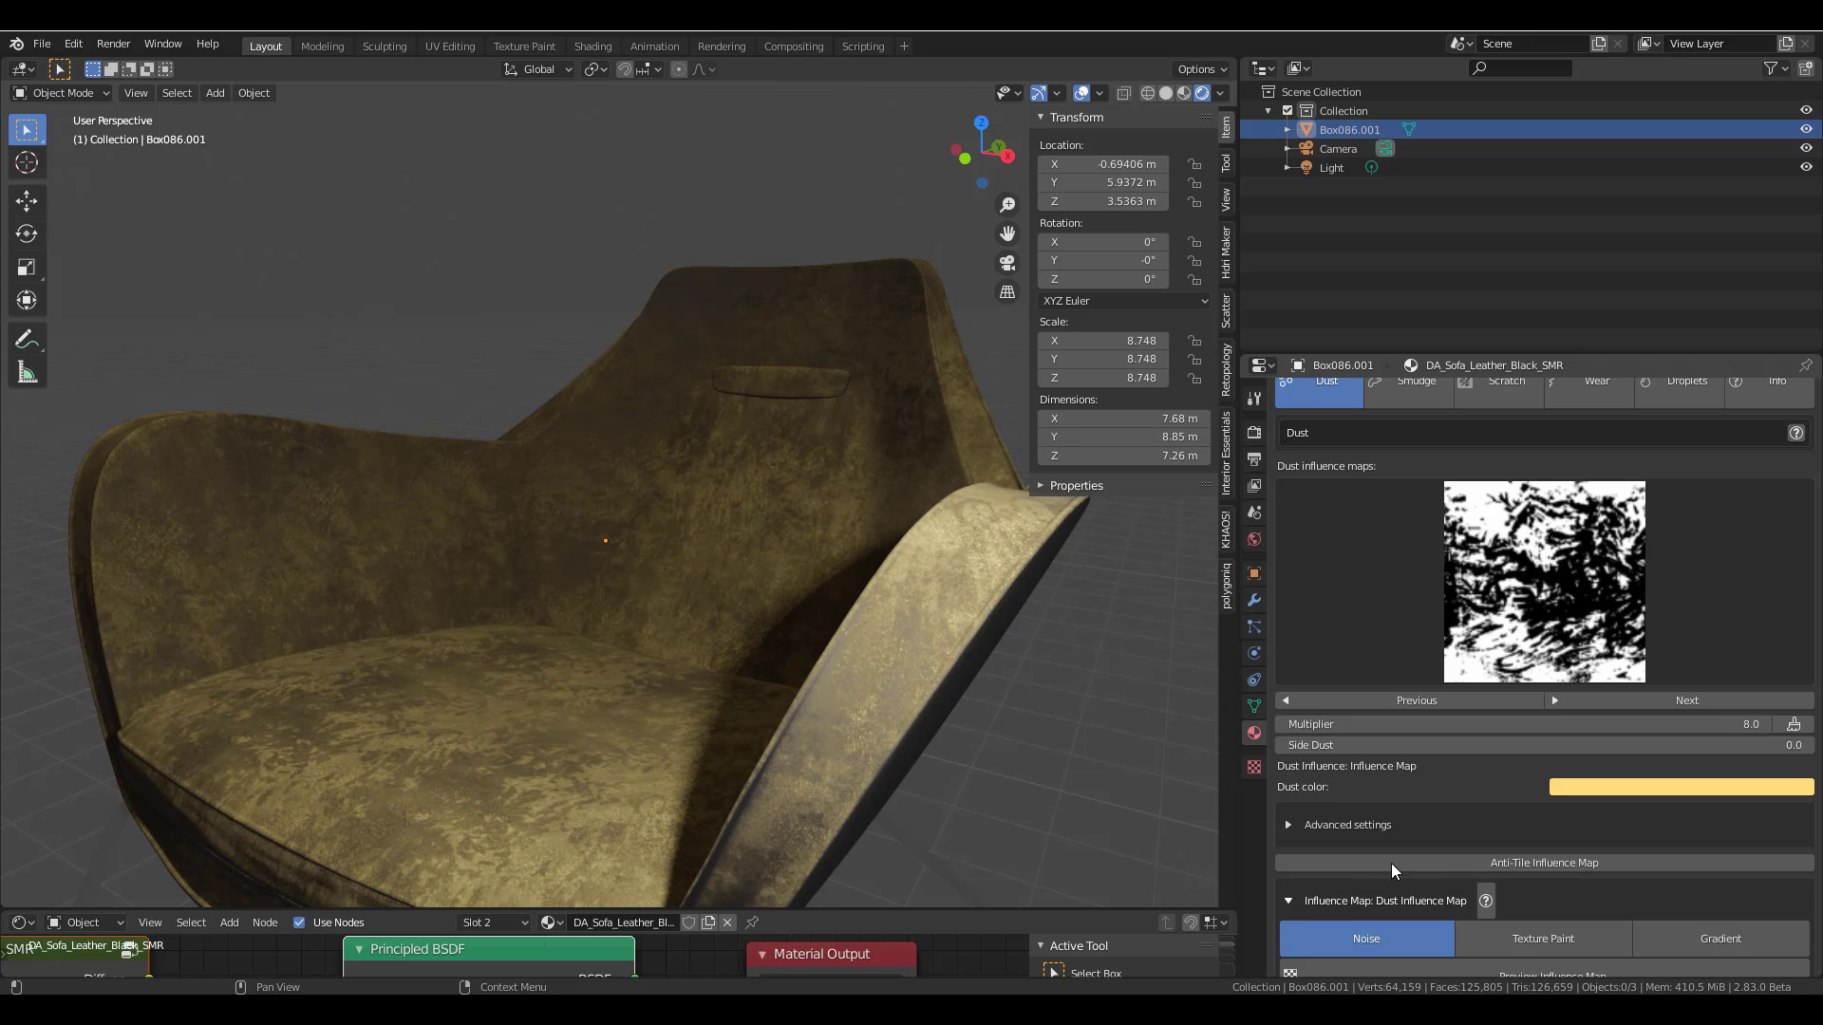
scroll(1438, 824, "down", 5)
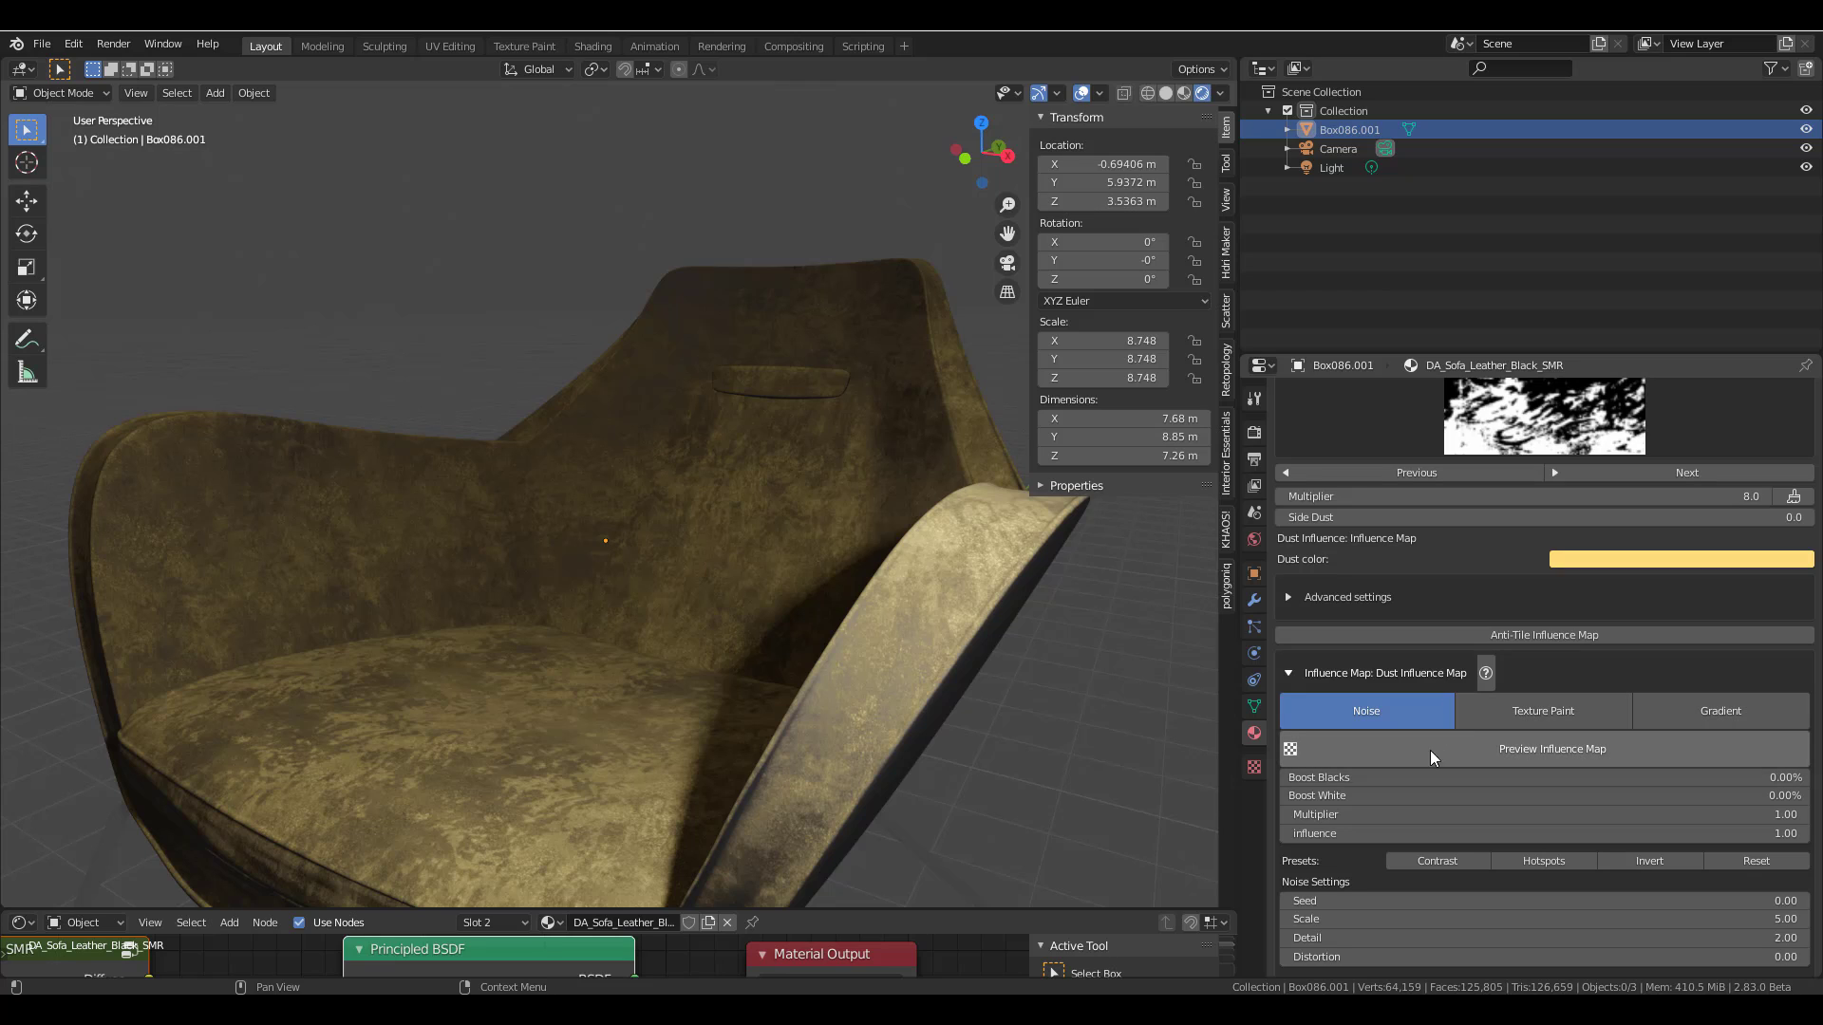
- Preview the dust influence mask on the chair and raise Boost Blacks to 82.32%
left_click(1511, 748)
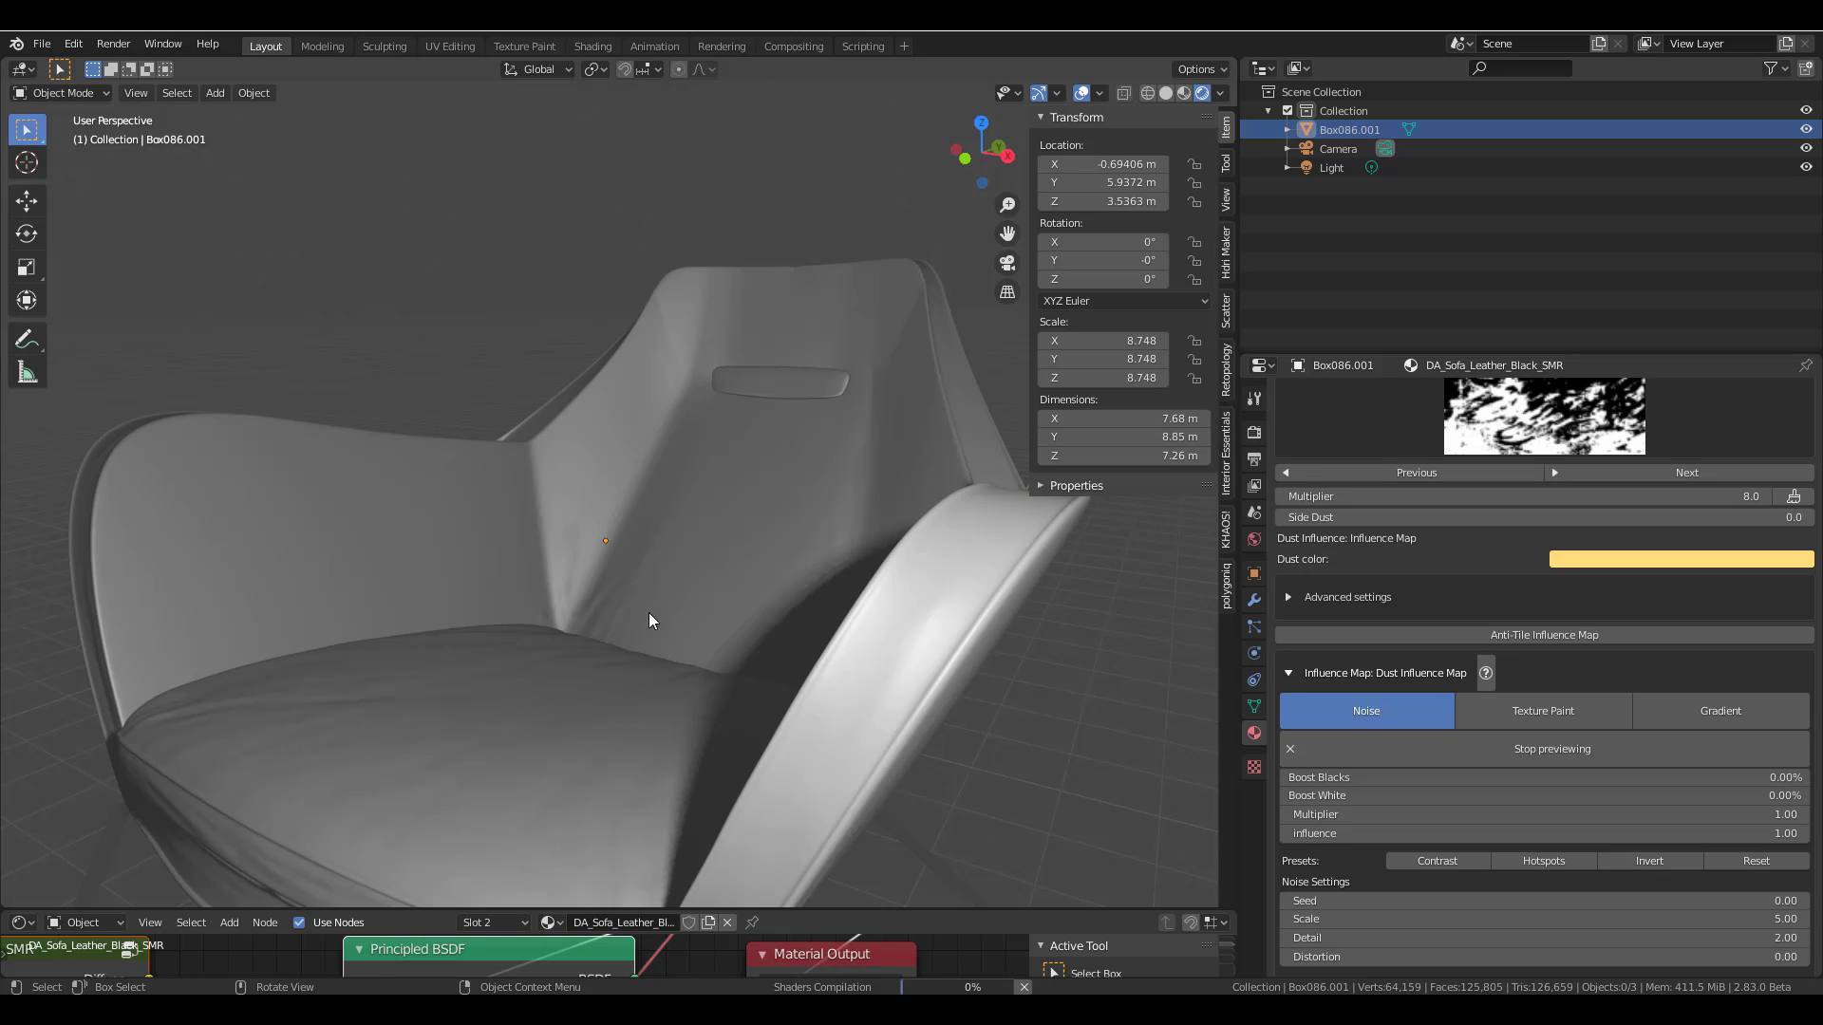
scroll(647, 612, "down", 6)
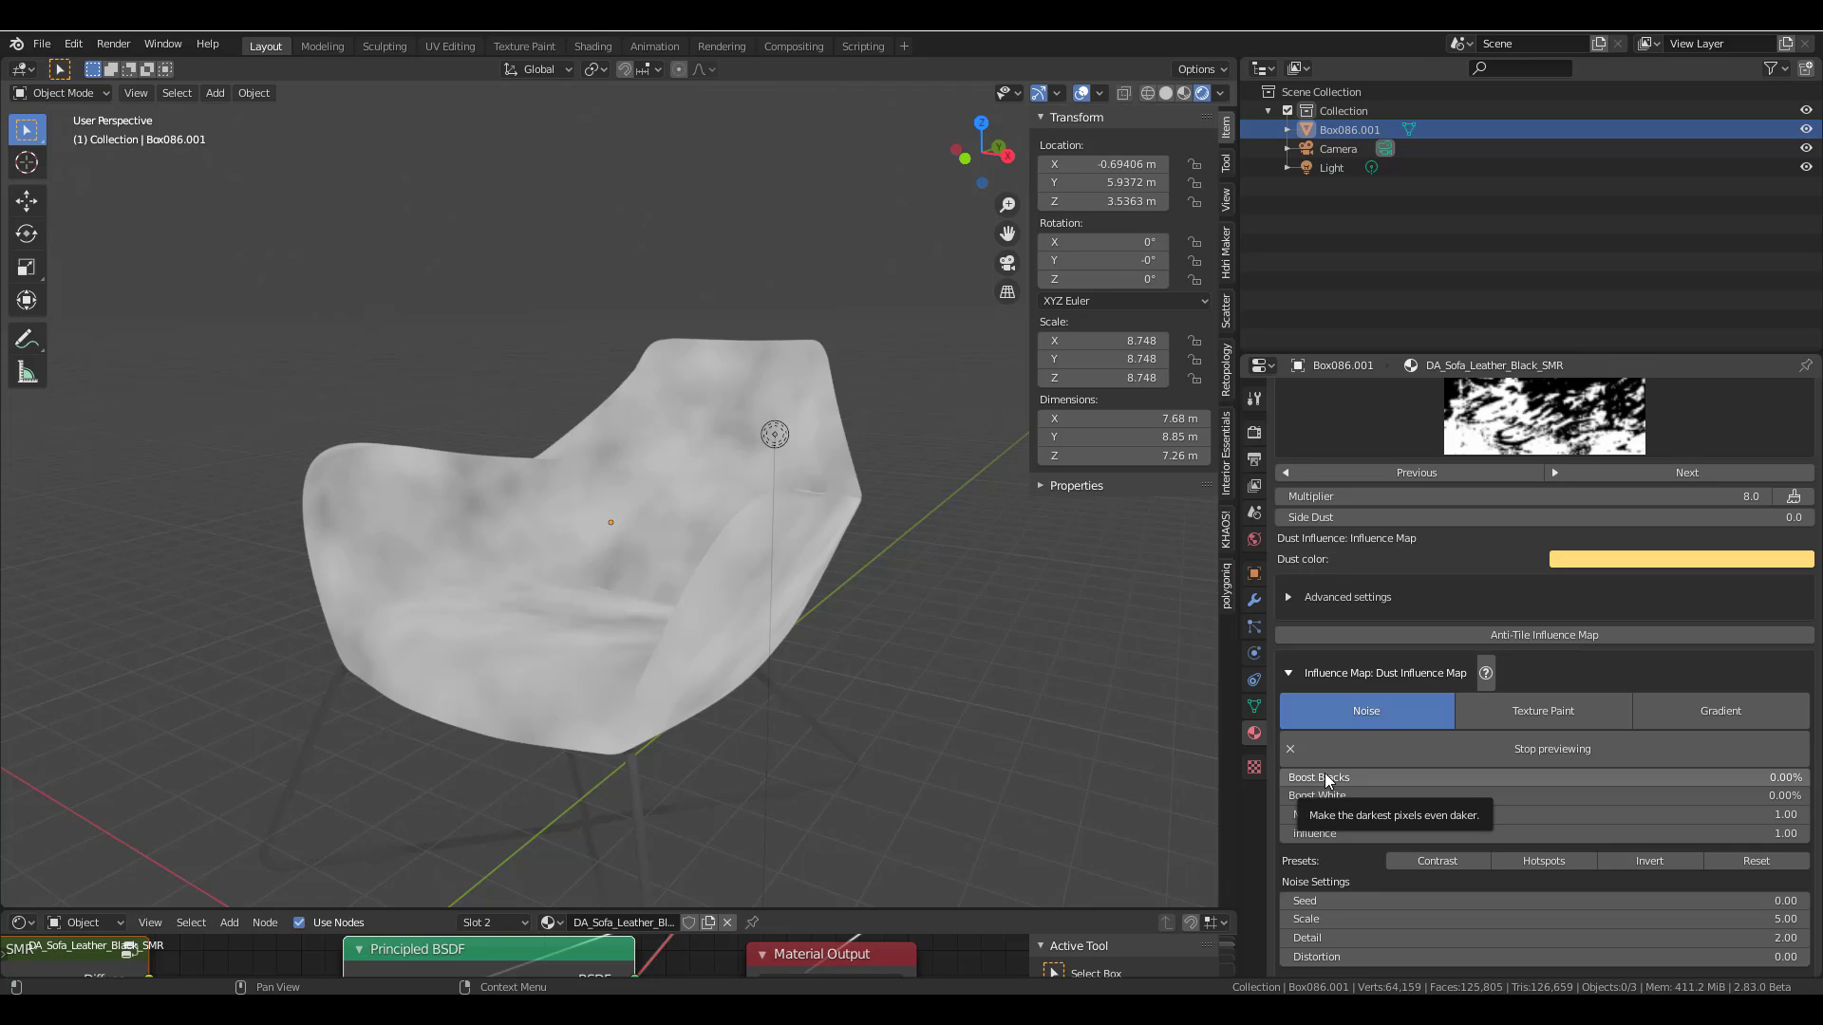
left_click_drag(1324, 773, 1763, 774)
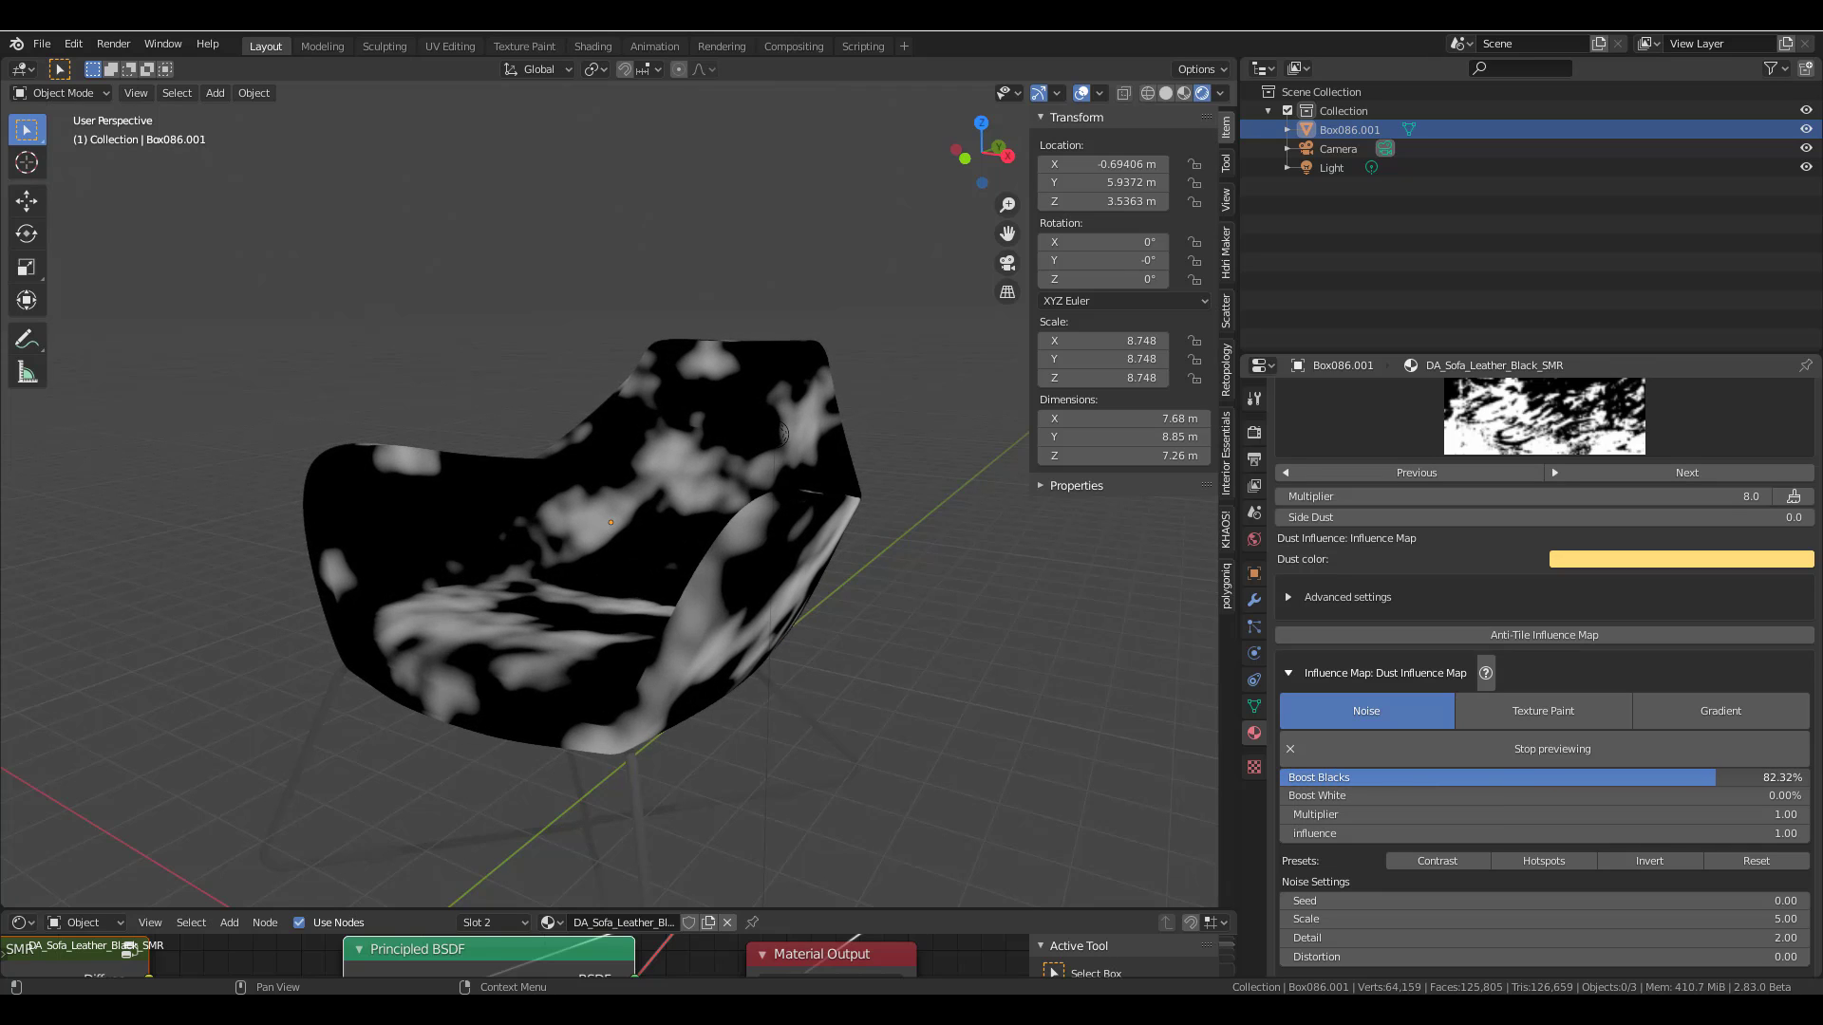
left_click_drag(1314, 798, 1686, 796)
scroll(671, 665, "up", 2)
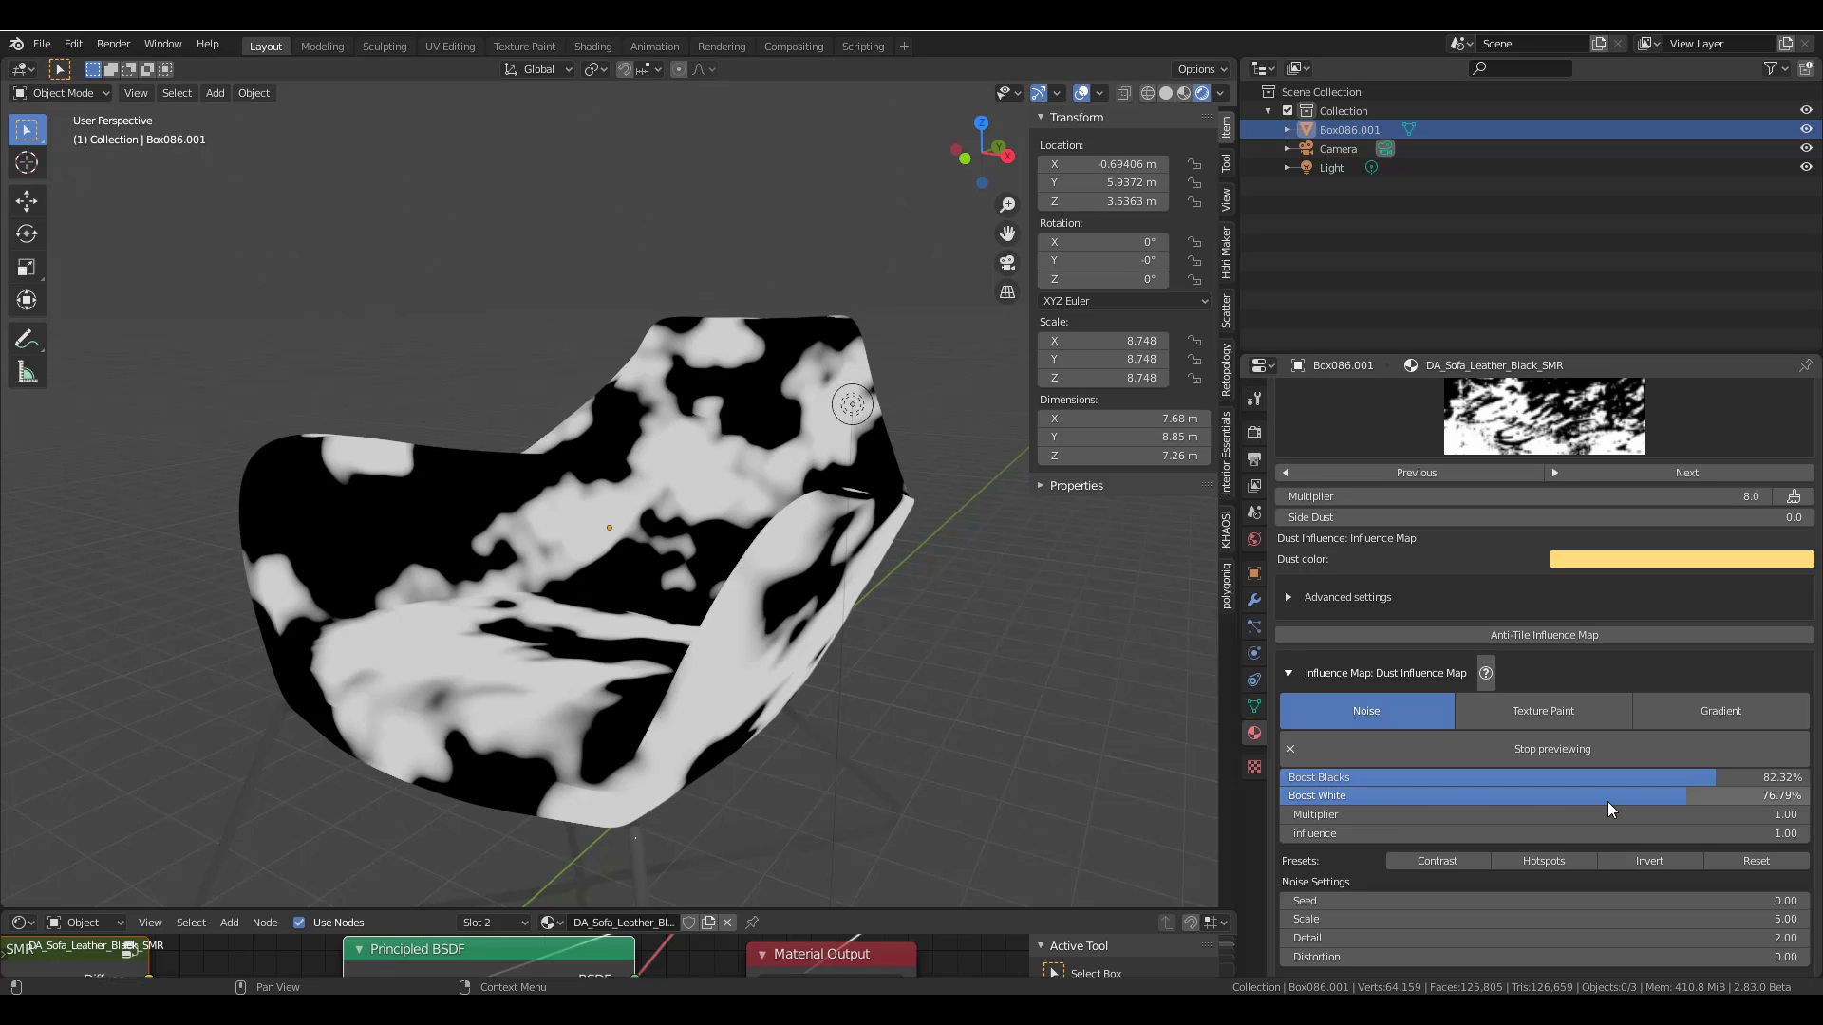
- Set the mask's Boost White to 54.29% and Multiplier to 0.65
left_click_drag(1609, 803, 1491, 802)
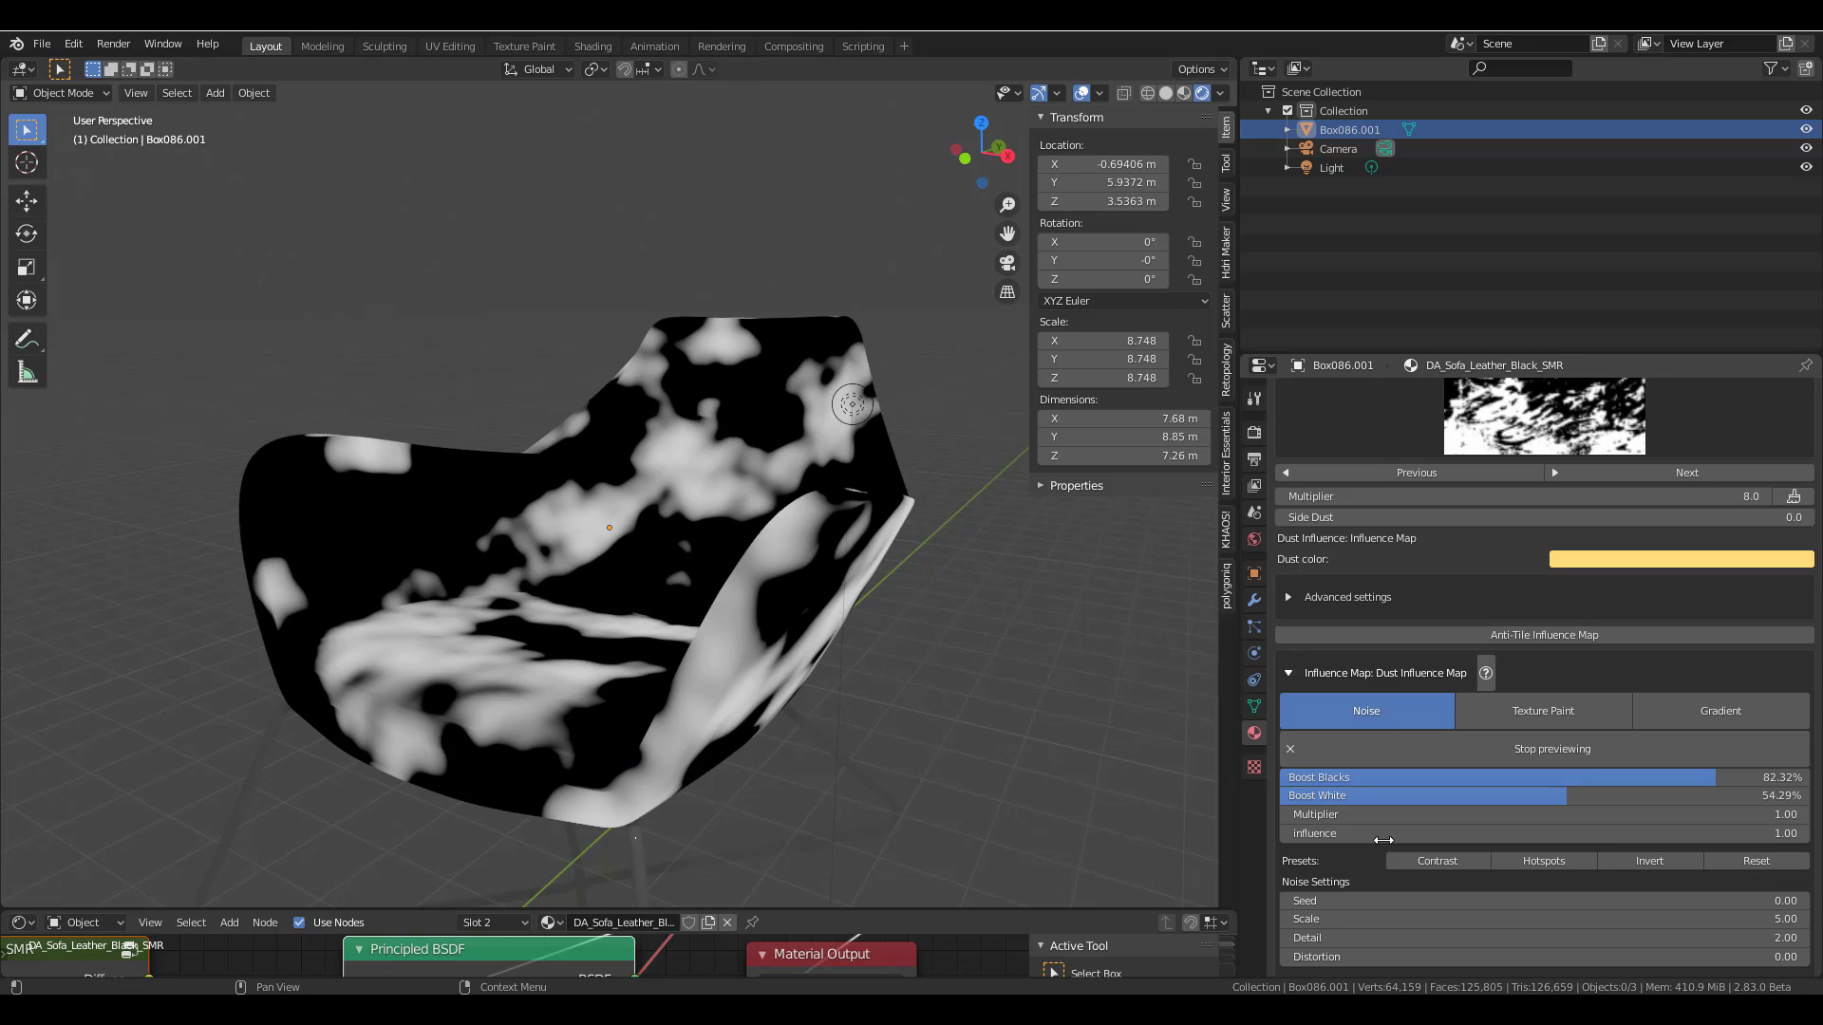
mouse_move(1383, 815)
left_mouse_down()
mouse_move(1452, 815)
mouse_move(1391, 815)
left_mouse_up()
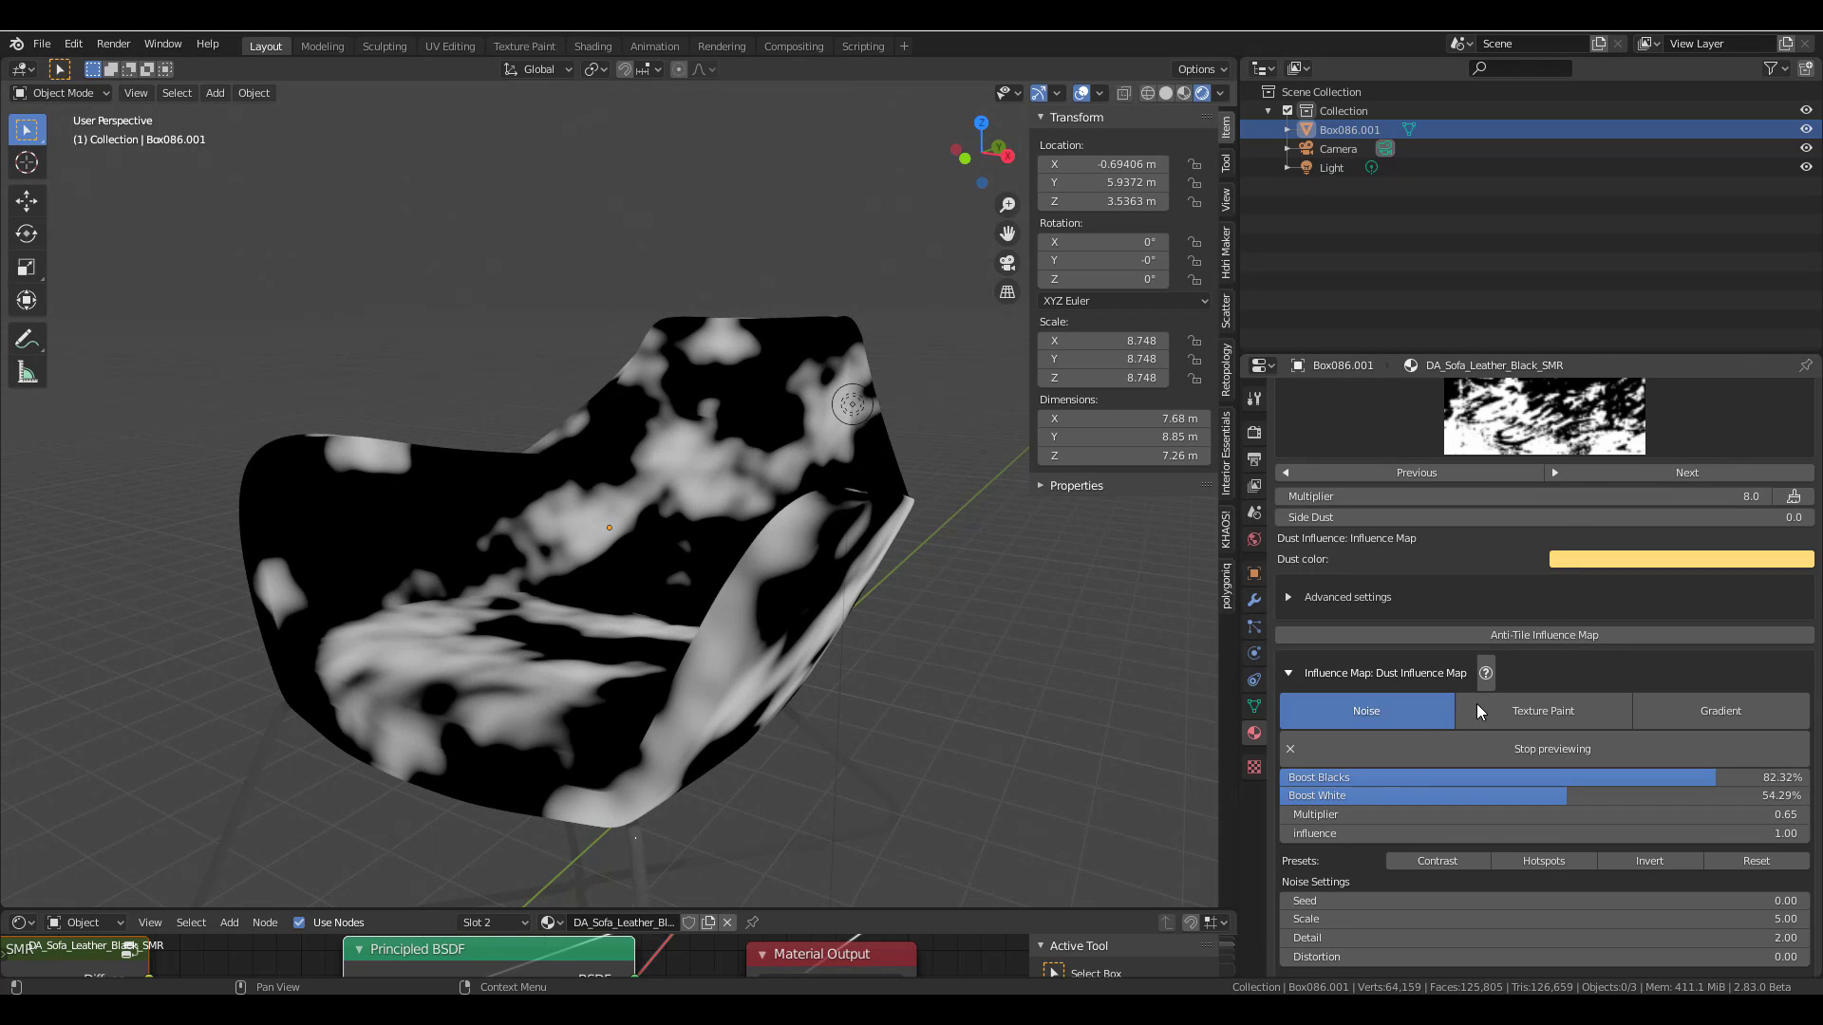
scroll(1477, 710, "up", 3)
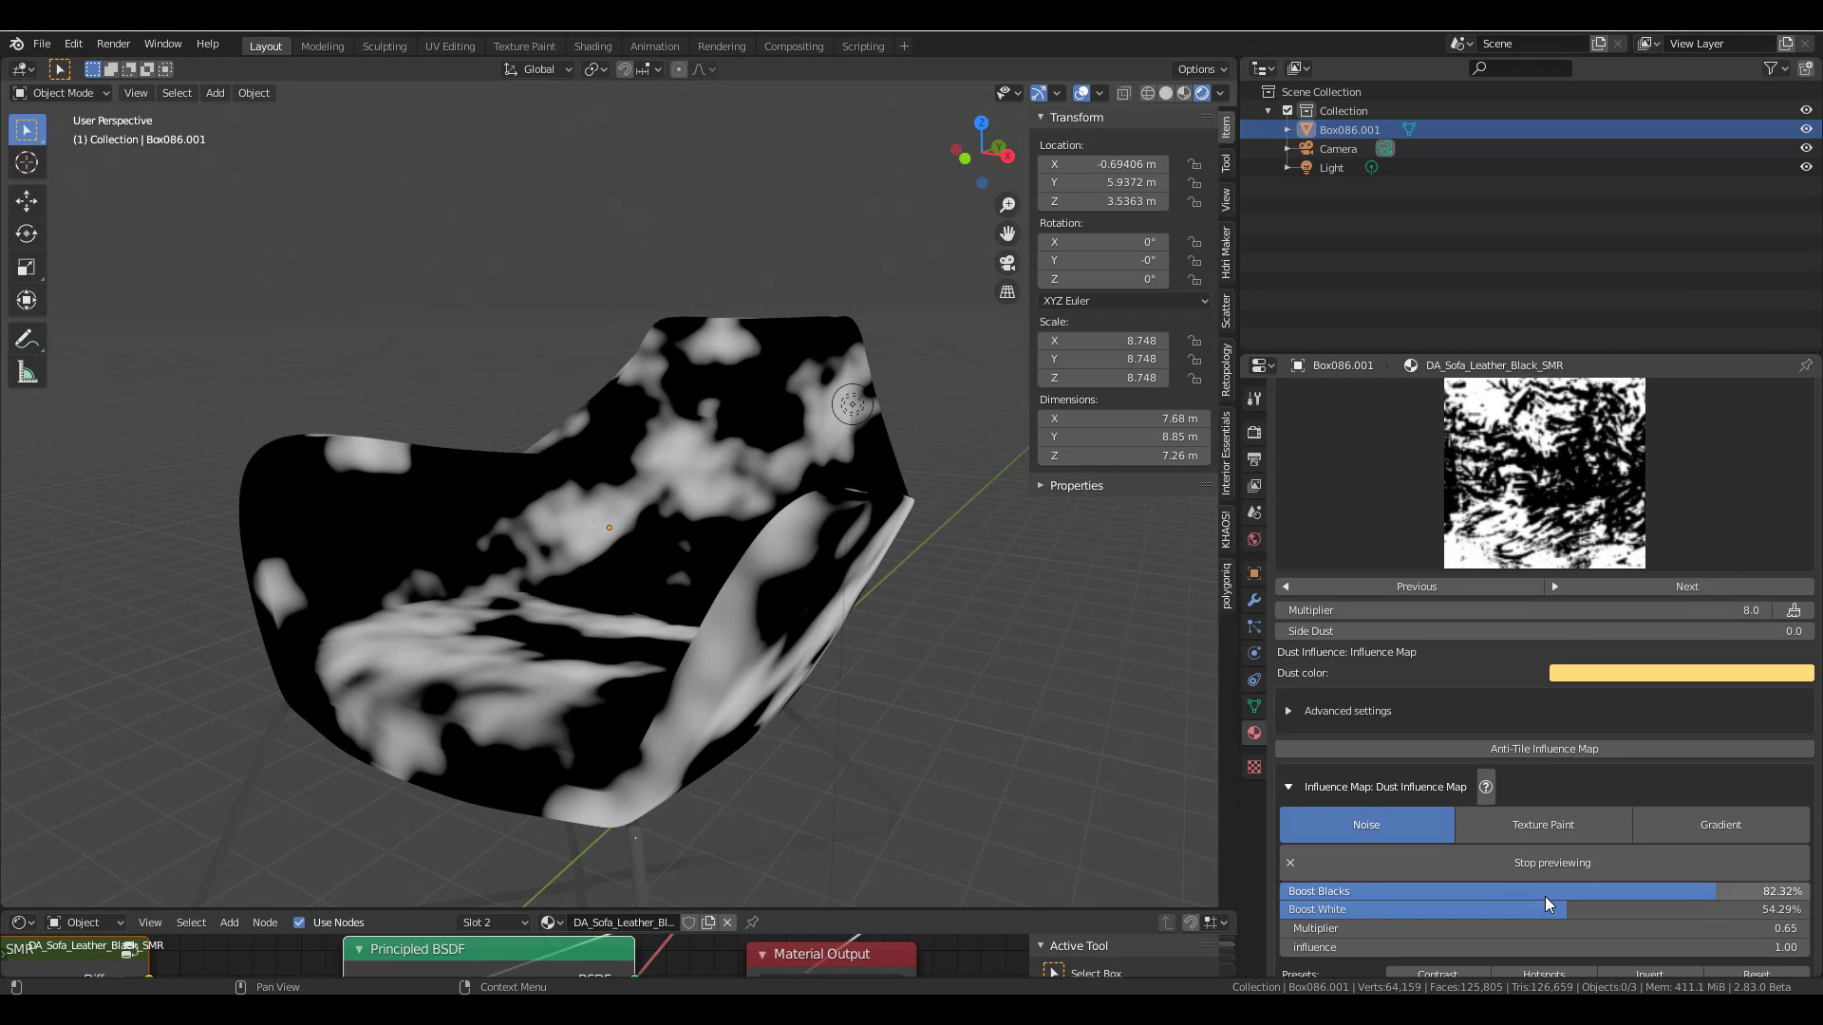
scroll(1546, 896, "down", 5)
scroll(1540, 858, "up", 10)
scroll(1513, 793, "down", 4)
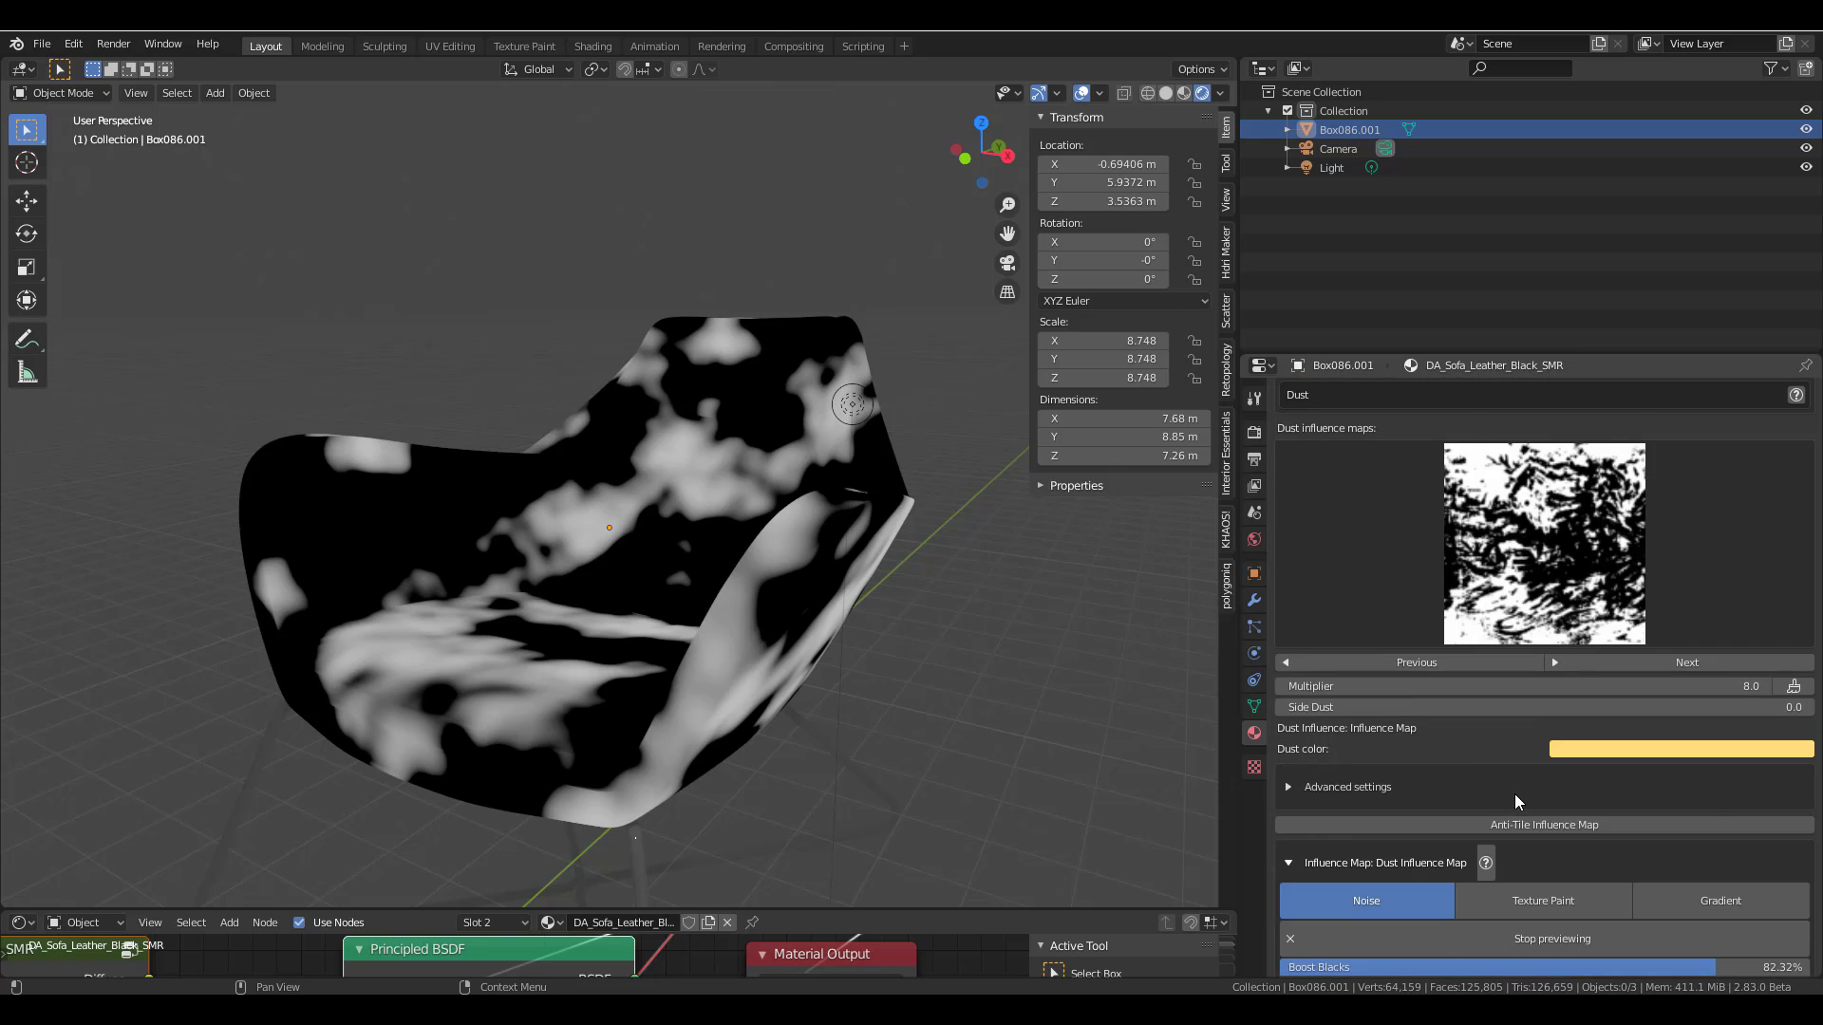
scroll(1545, 799, "down", 4)
- Stop previewing the mask and lower Boost Blacks to about 44%
left_click(1546, 794)
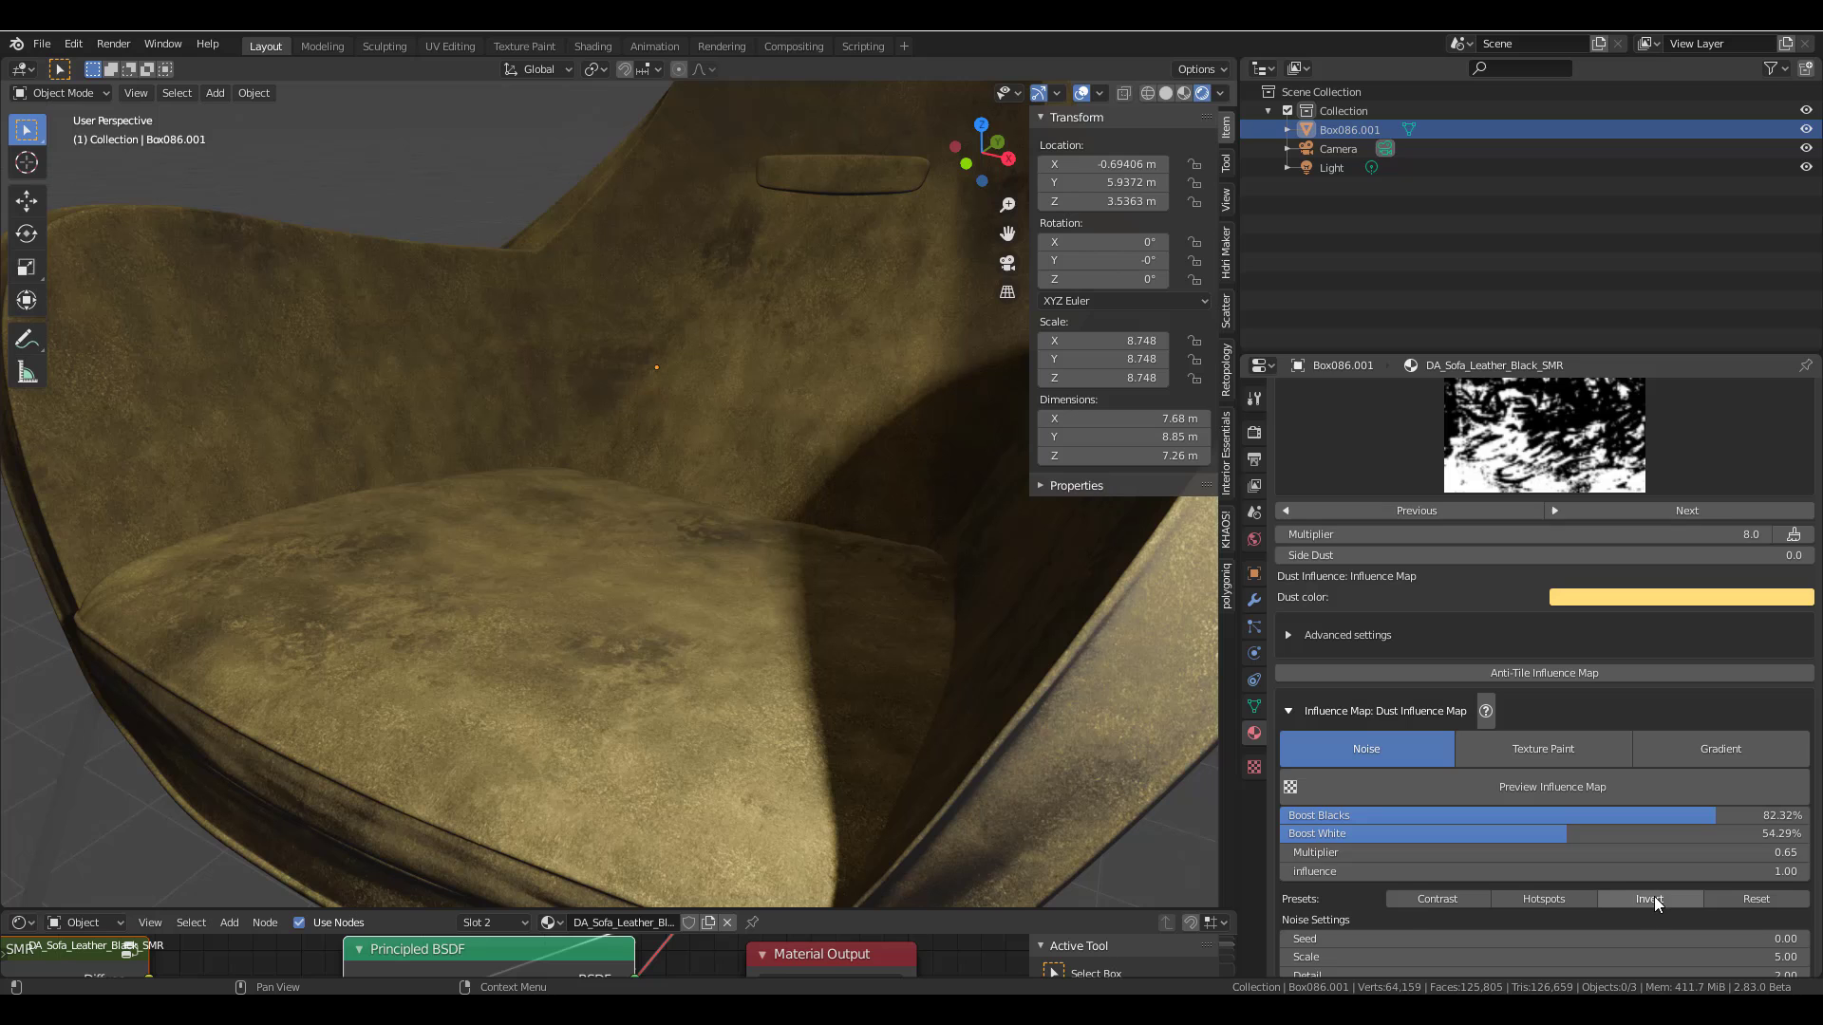
left_click_drag(1694, 816, 1487, 816)
mouse_move(1355, 816)
left_mouse_down()
mouse_move(1561, 816)
mouse_move(1358, 833)
mouse_move(1809, 834)
left_mouse_up()
scroll(1629, 693, "up", 5)
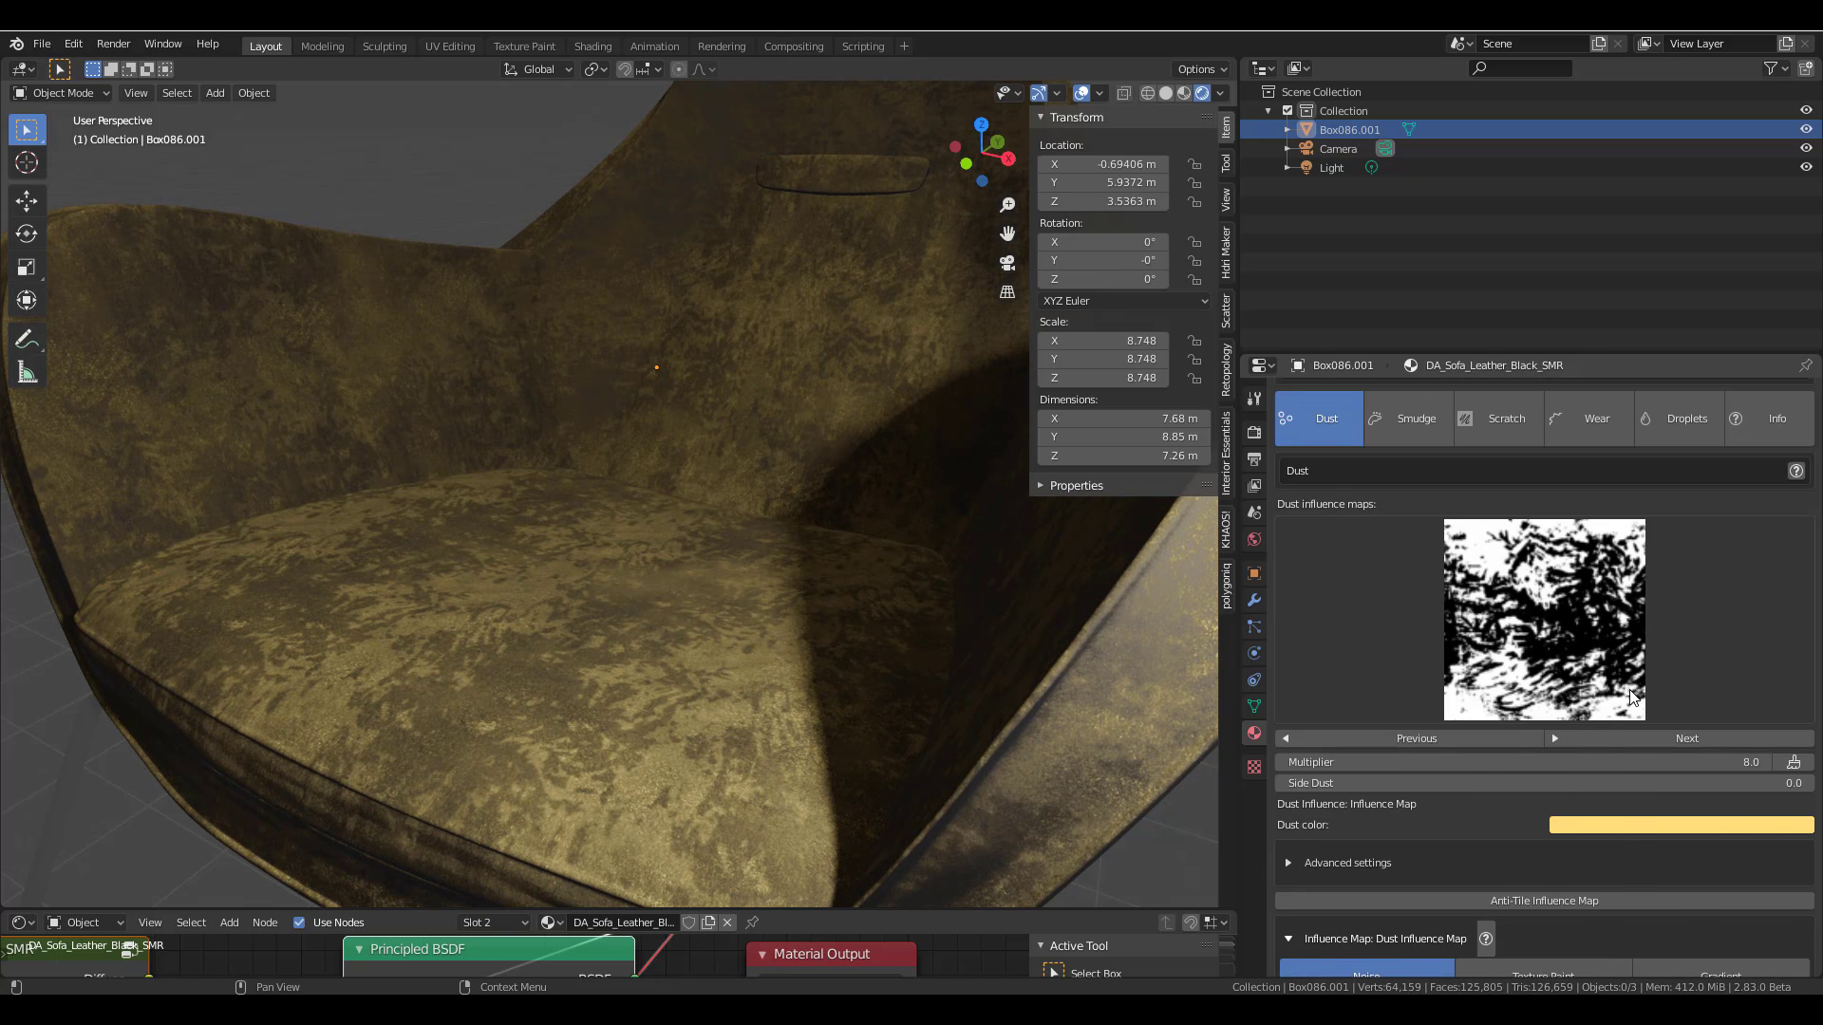
- Cycle through the dust influence maps to the striped one
left_click(1623, 737)
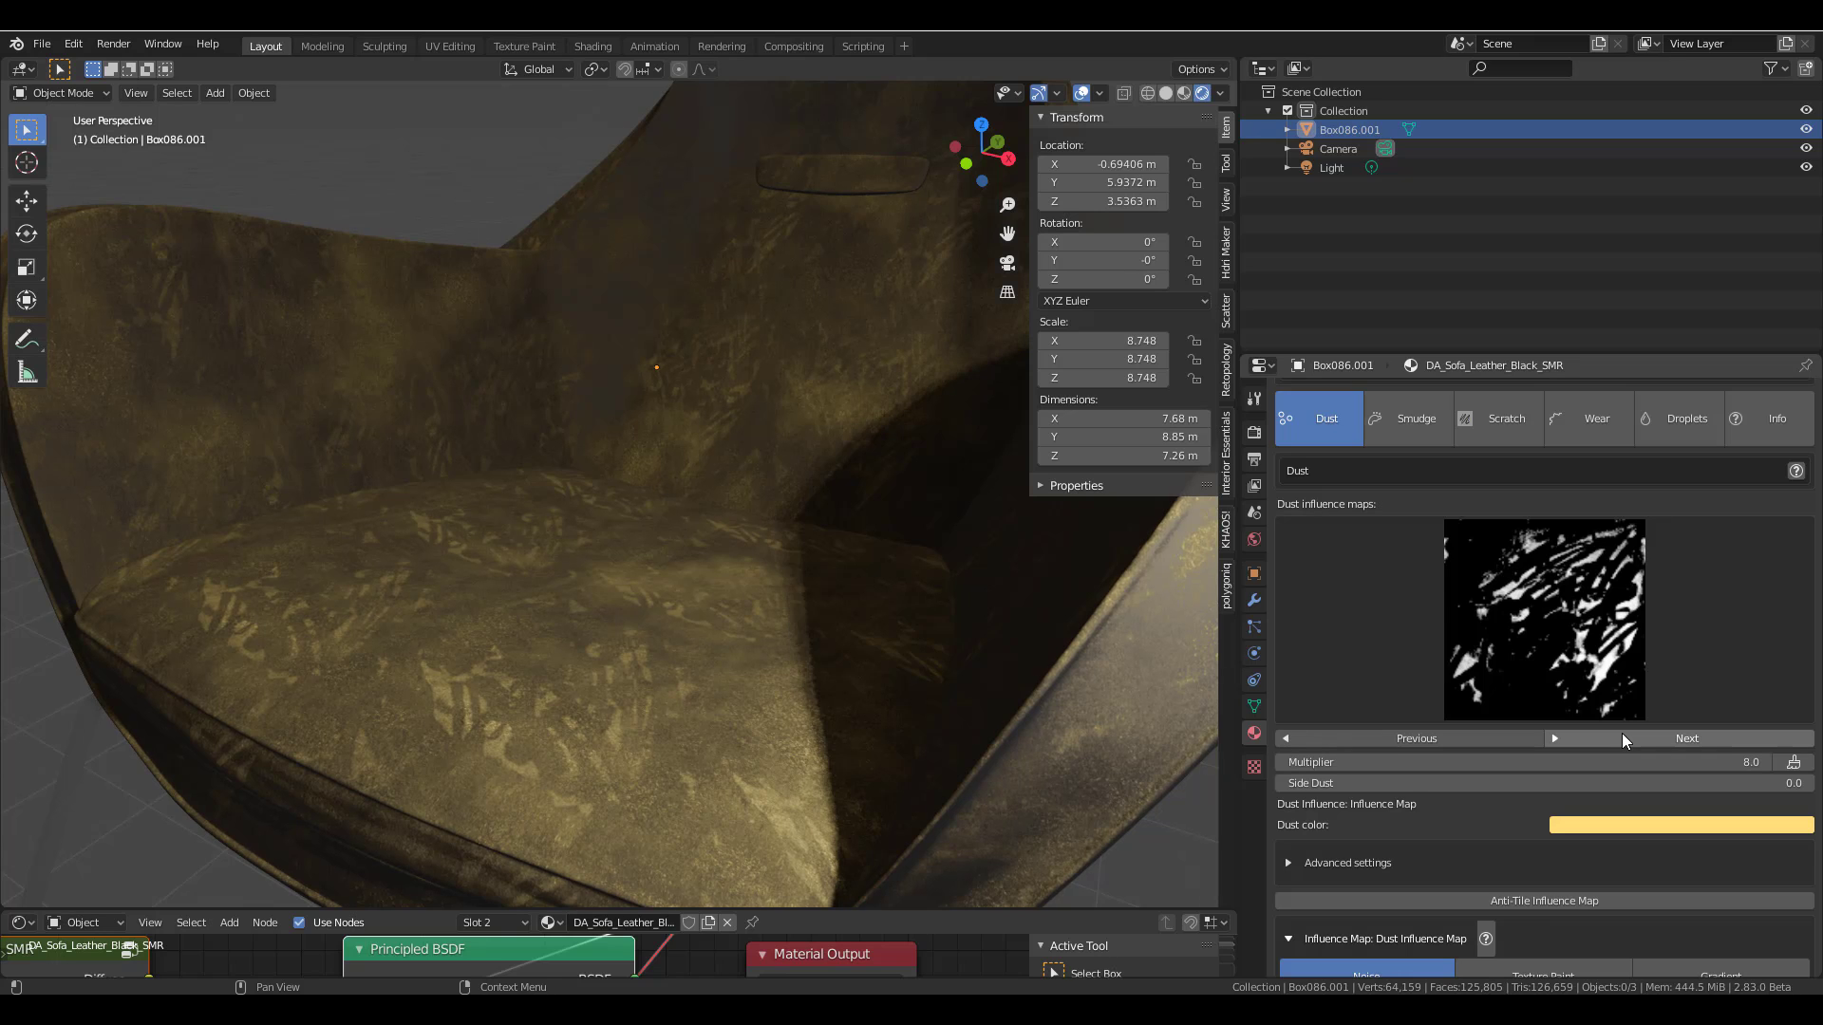
left_click(1622, 737)
left_click(1622, 737)
left_click(1621, 736)
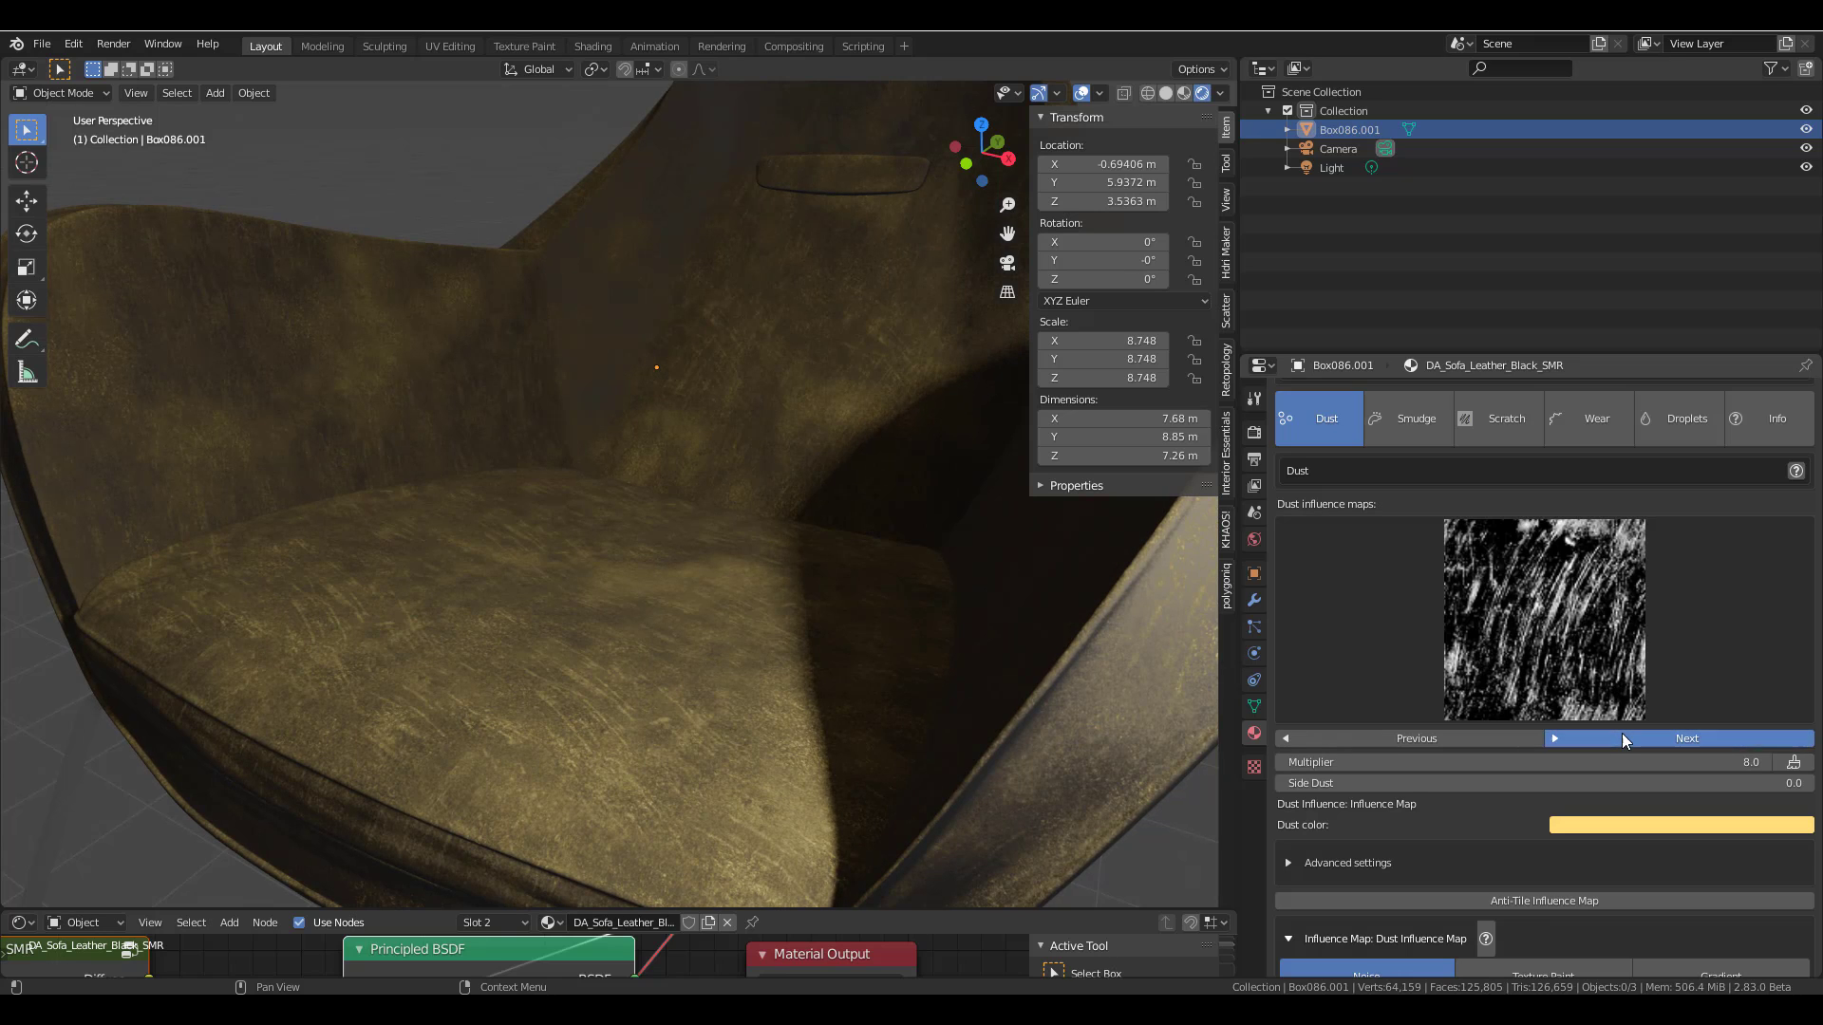
left_click(1622, 737)
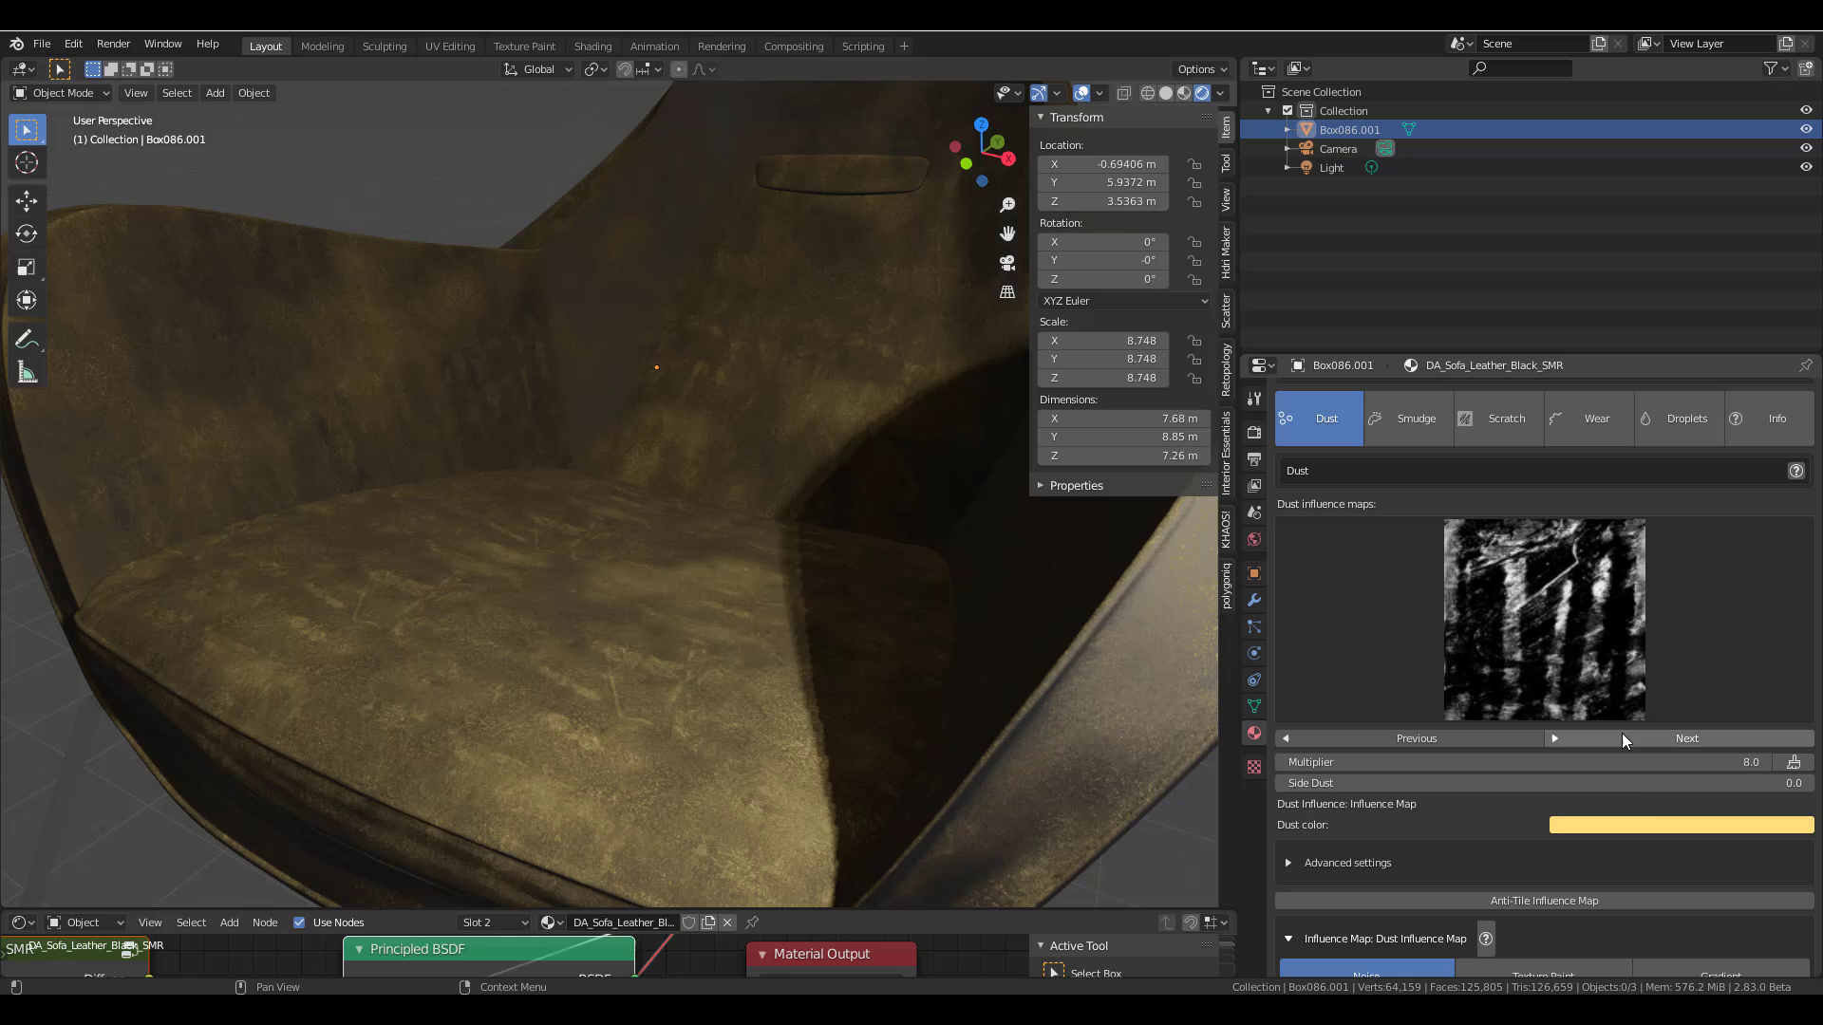
- Change the dust colour to a stronger yellow
left_click(1667, 828)
left_click_drag(1693, 658, 1607, 674)
scroll(1502, 760, "down", 2)
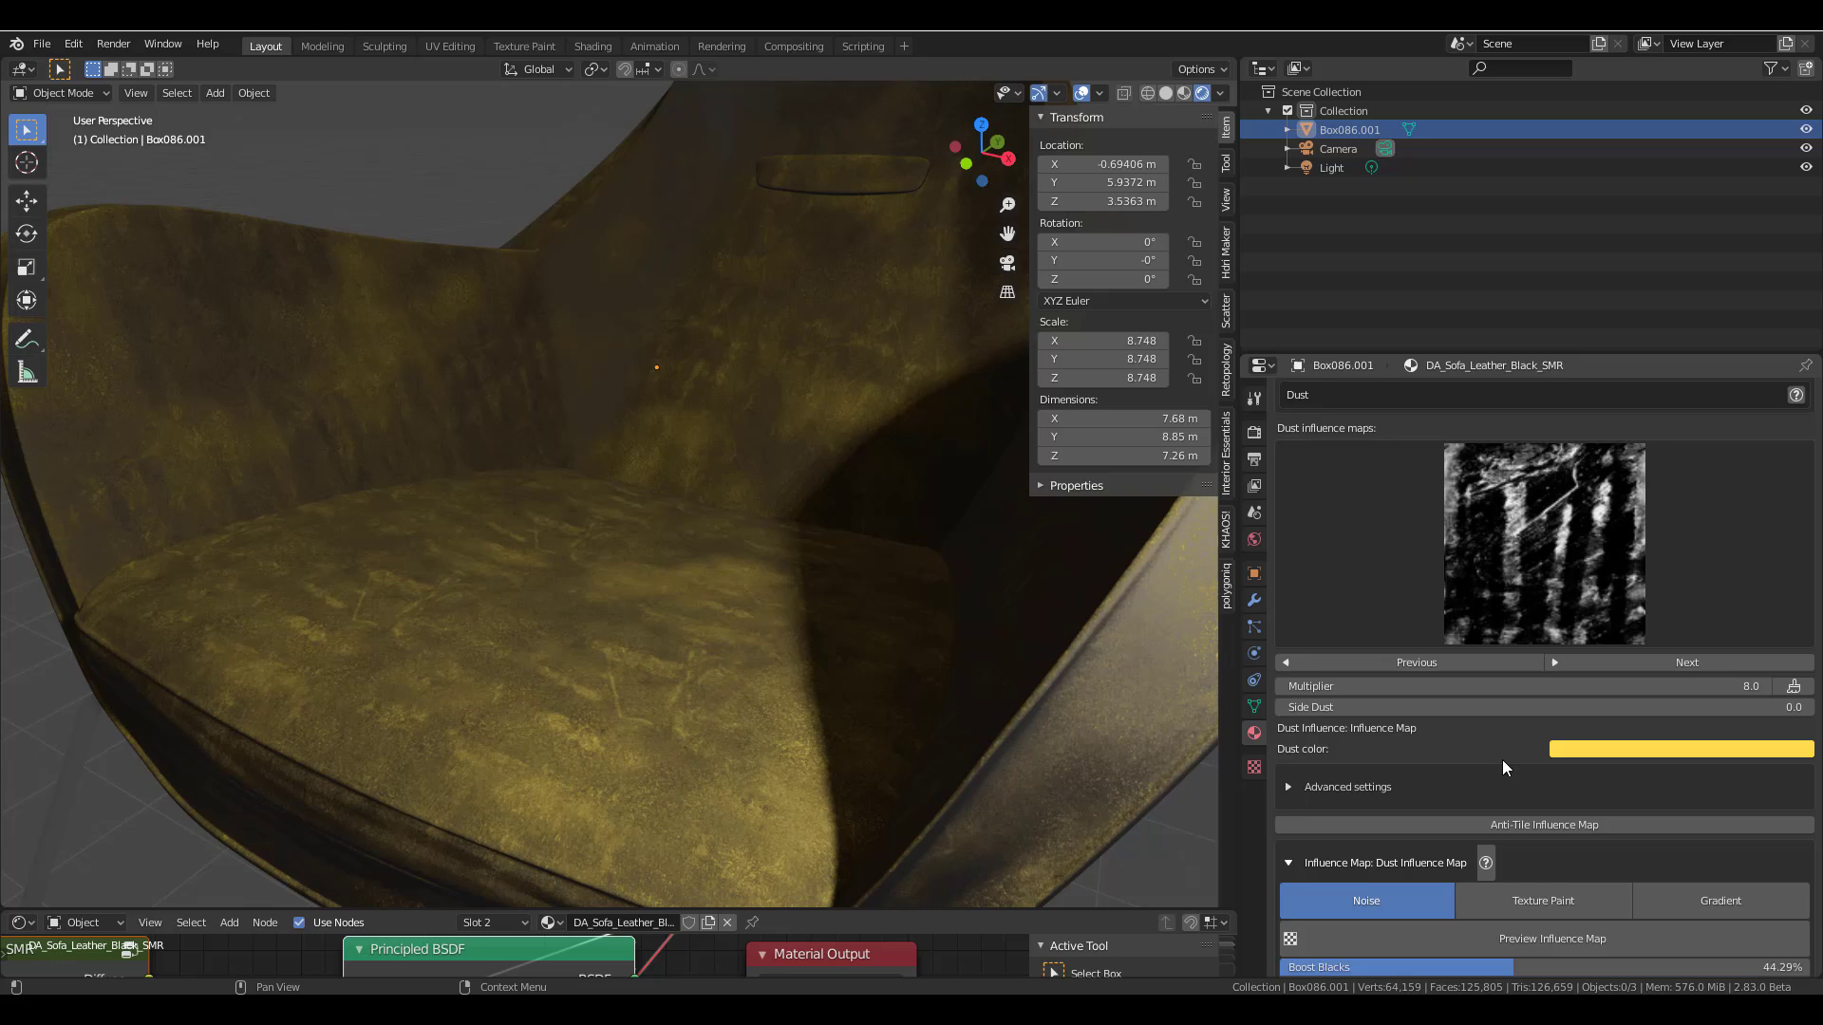
scroll(1502, 760, "down", 3)
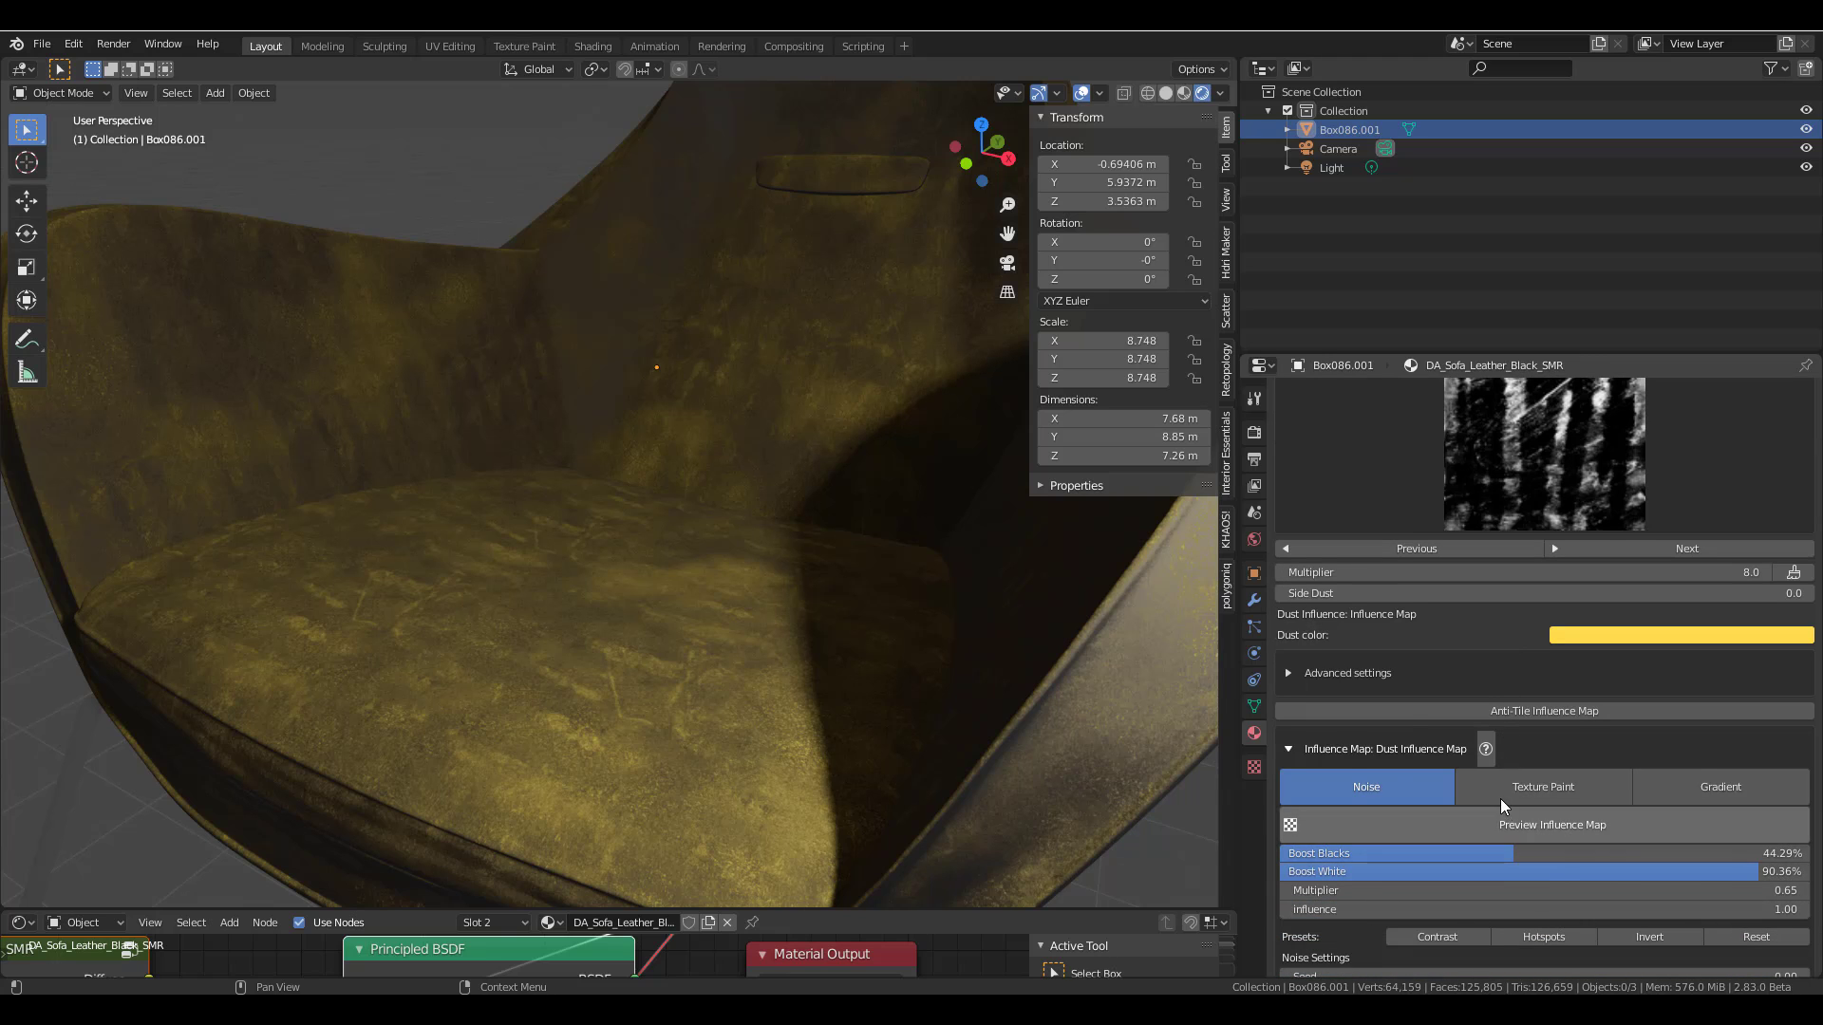
- Lower Boost White to 85.36% and the dust Multiplier to 0.3
mouse_move(1671, 871)
left_mouse_down()
mouse_move(1435, 872)
mouse_move(1647, 872)
left_mouse_up()
left_click_drag(1714, 574, 1656, 573)
scroll(788, 551, "down", 10)
mouse_move(788, 551)
middle_mouse_down()
mouse_move(794, 636)
mouse_move(790, 515)
middle_mouse_up()
scroll(864, 650, "up", 10)
scroll(864, 655, "down", 5)
middle_click_drag(822, 593, 822, 631)
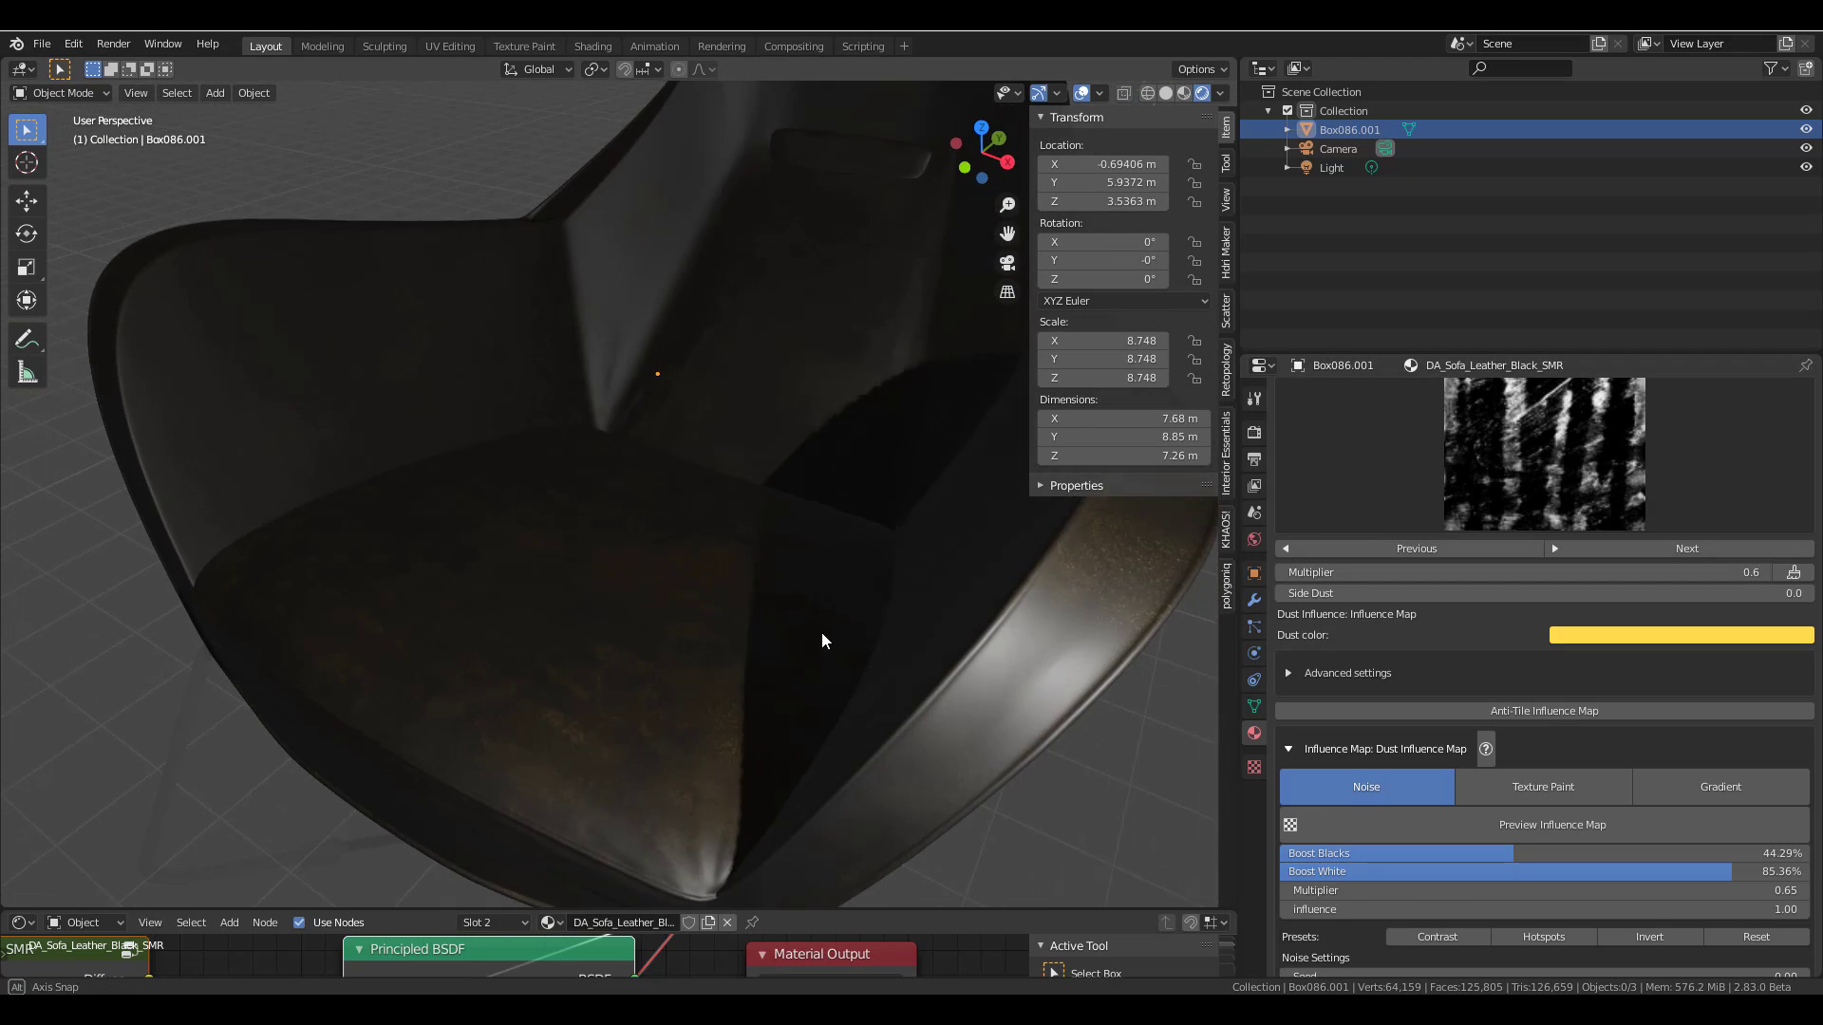
scroll(823, 630, "down", 2)
left_click_drag(1598, 573, 1576, 573)
scroll(1542, 594, "up", 4)
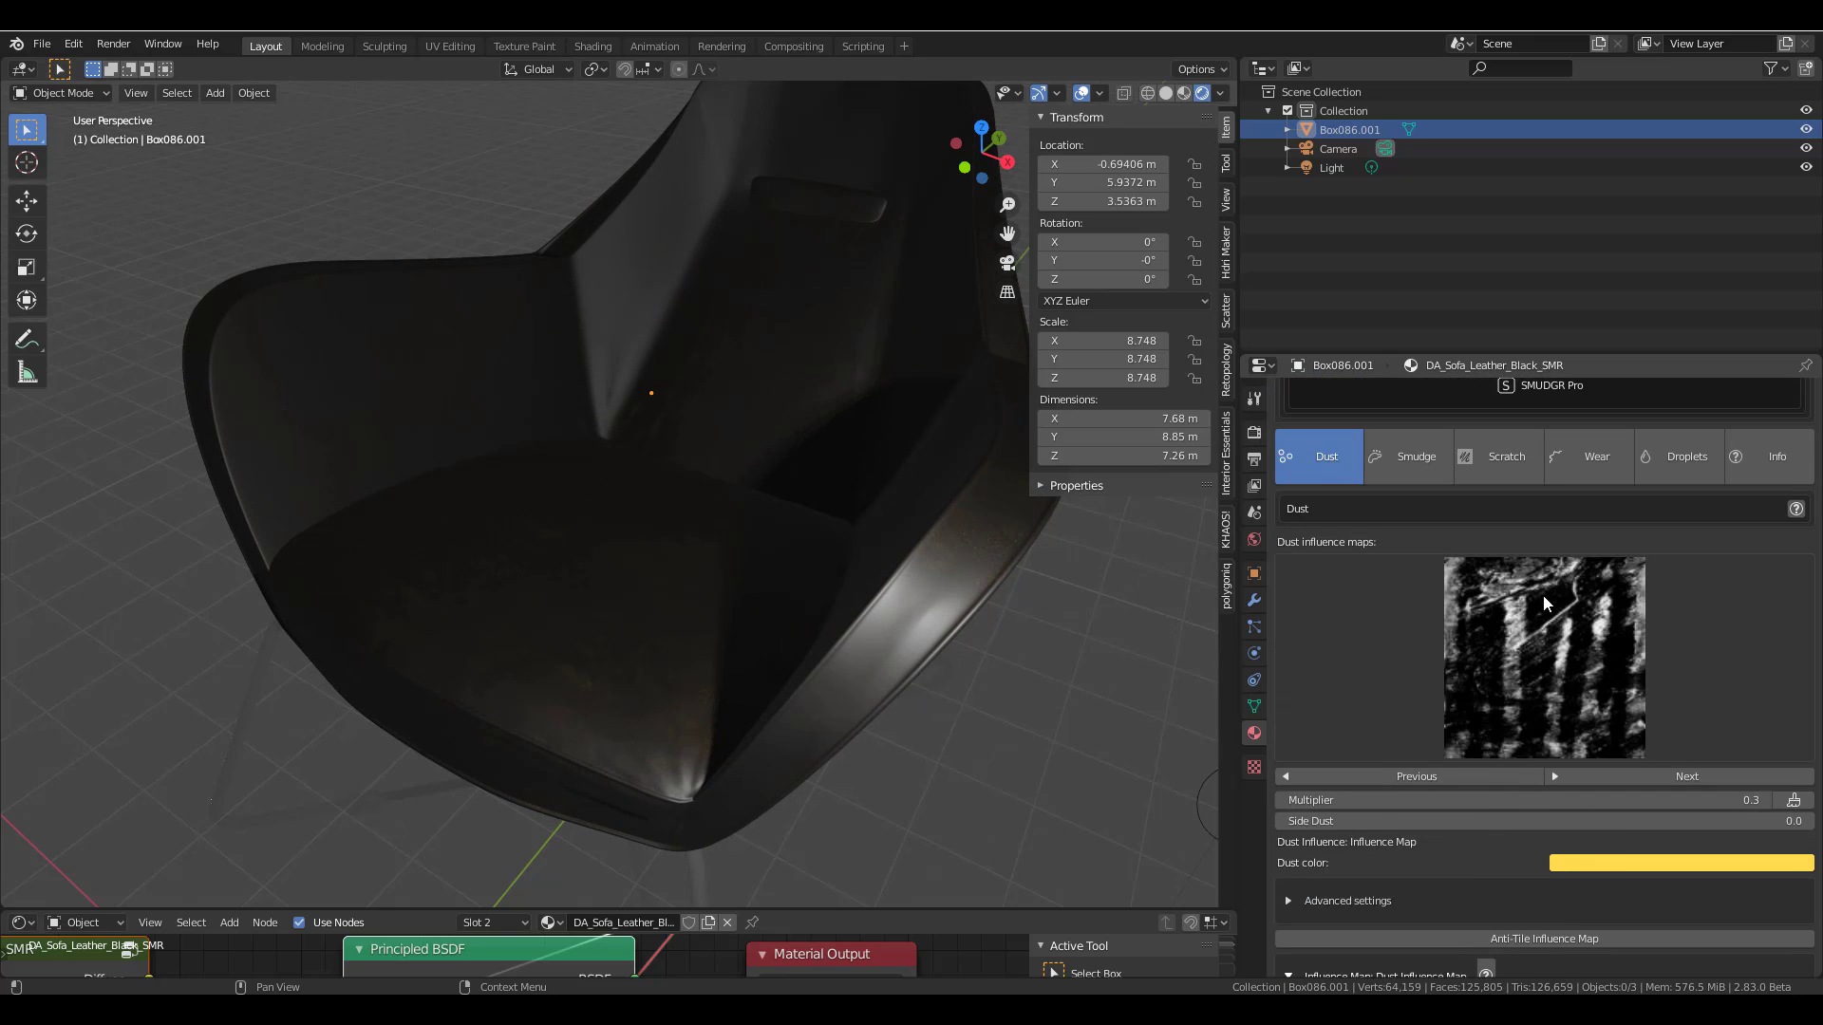
scroll(1540, 626, "down", 6)
scroll(1525, 676, "up", 8)
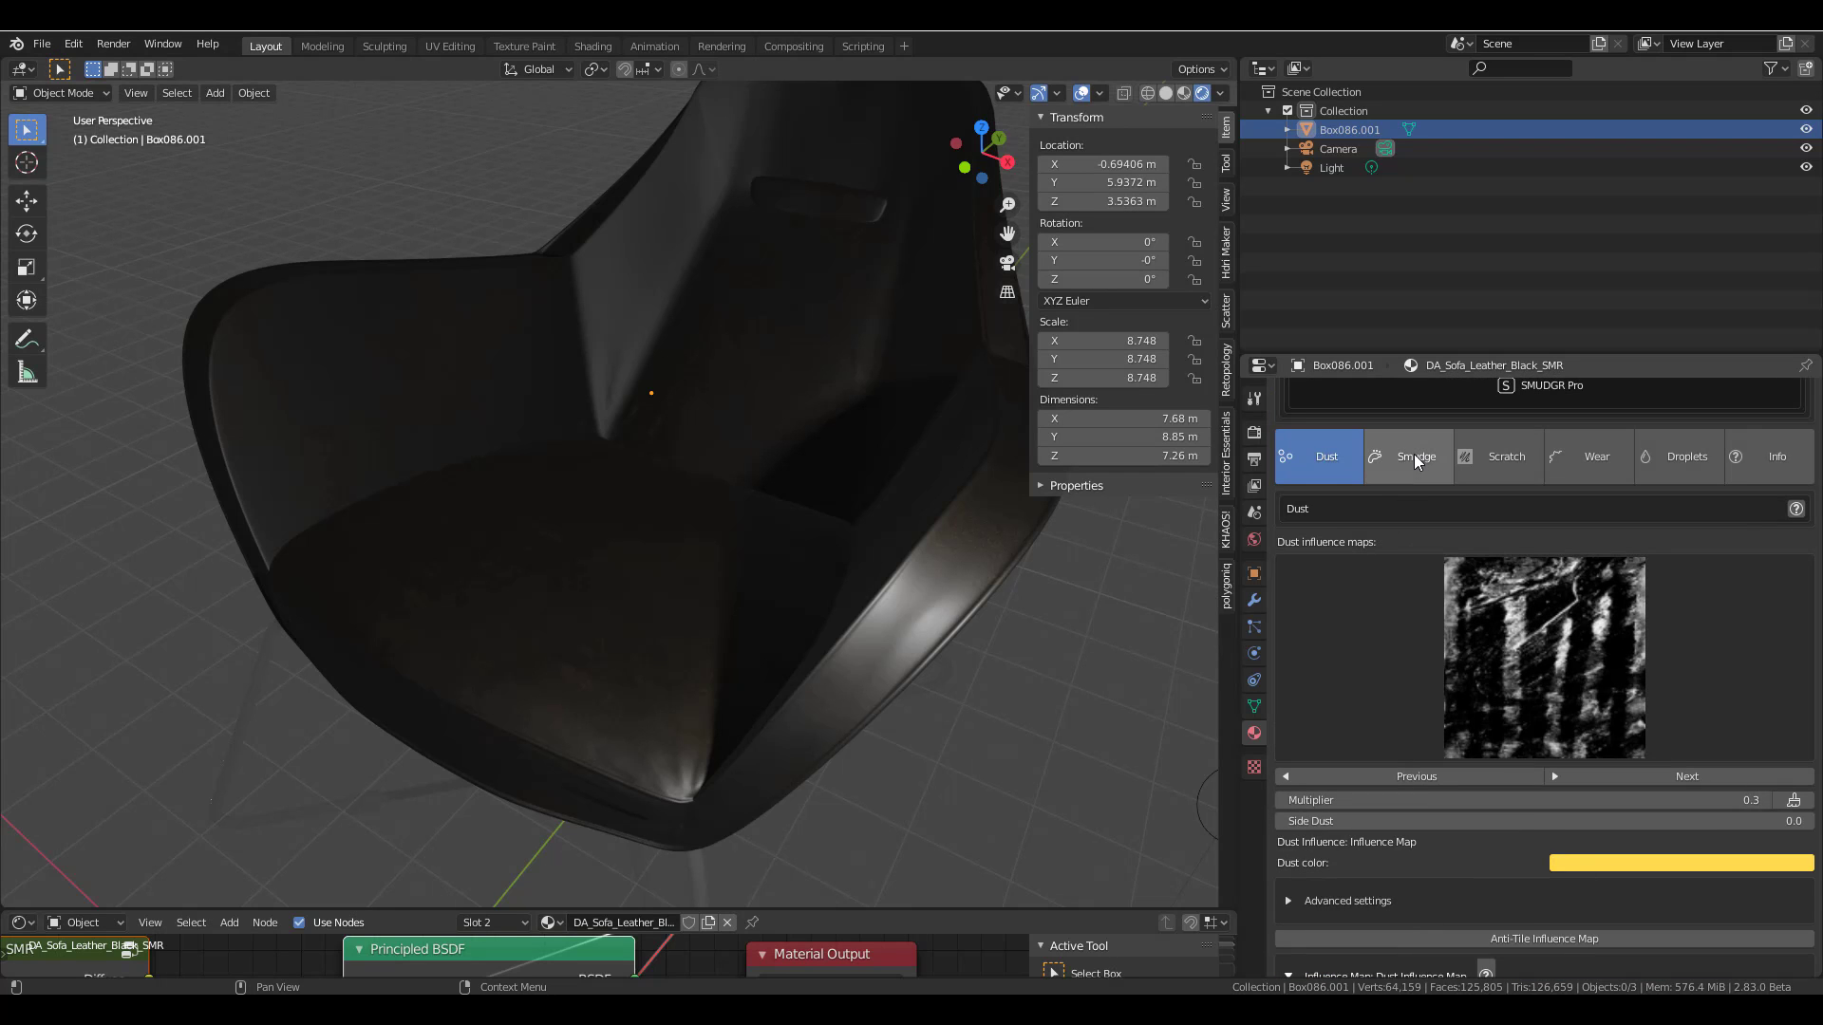
- Add a Stains smudge (Dust1_SMUDGR_1K) to the chair's leather material
left_click(1415, 457)
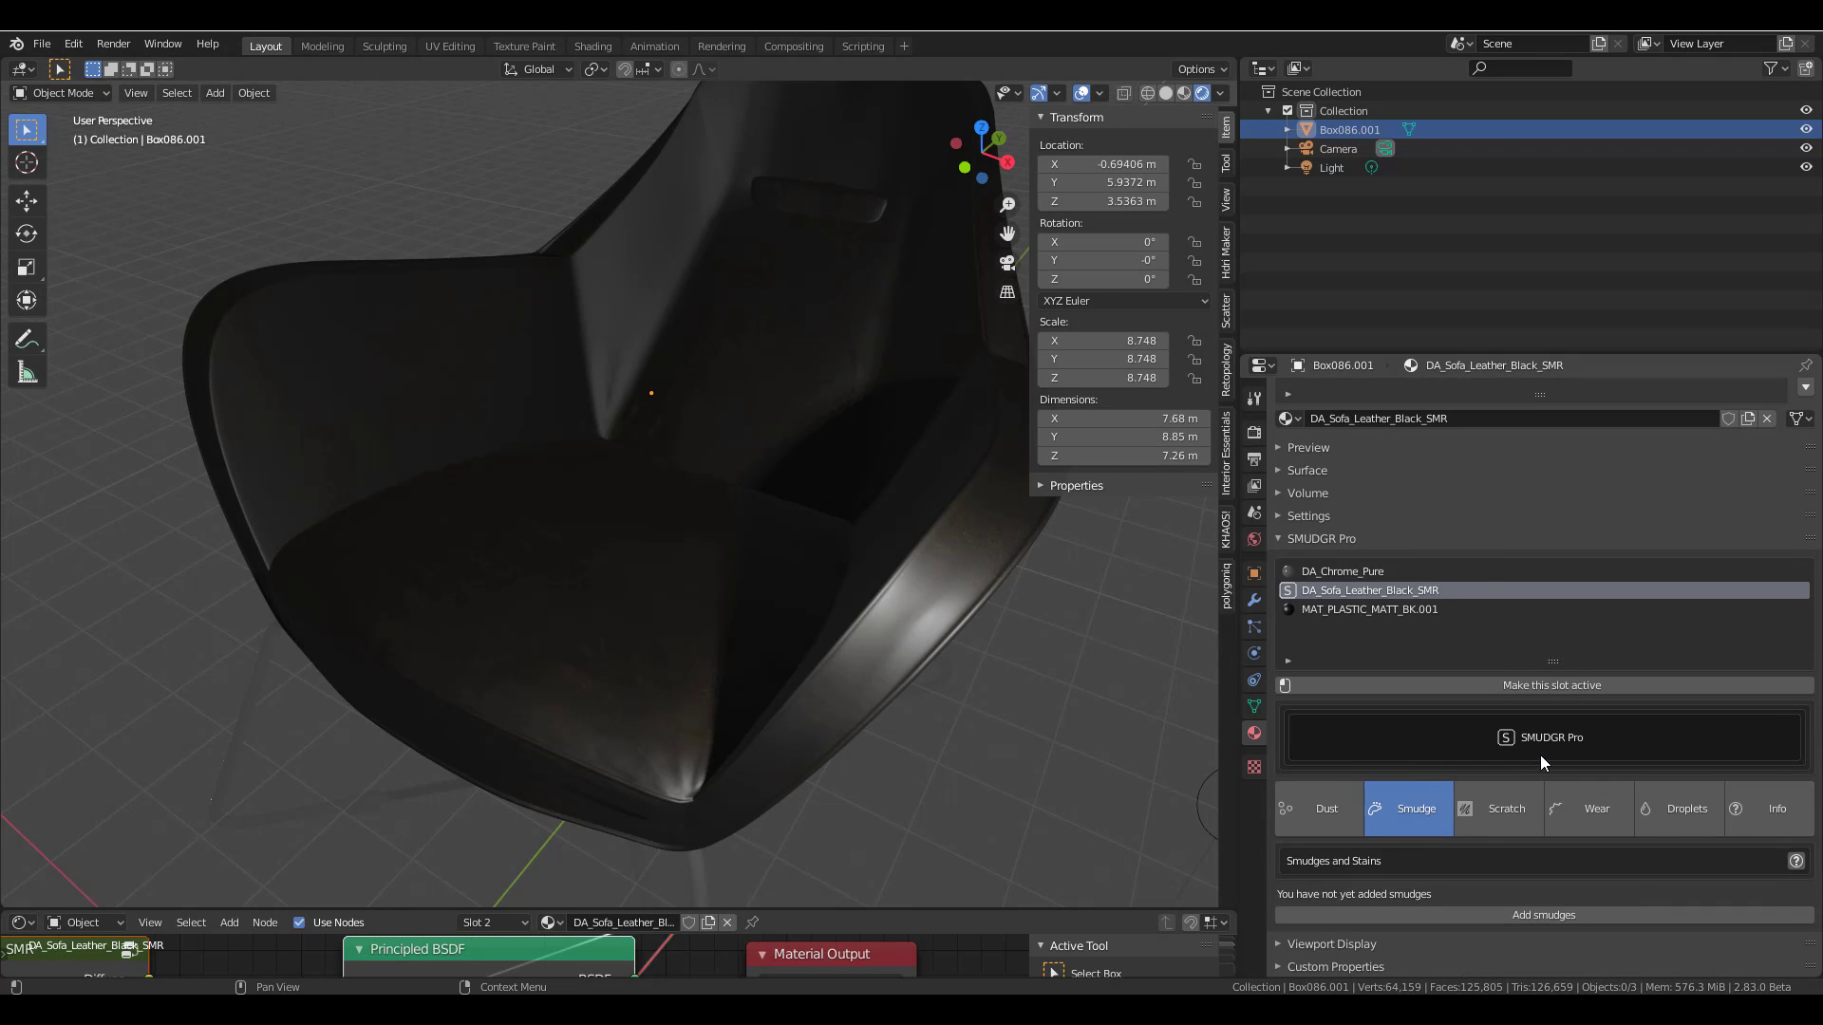
left_click(1560, 915)
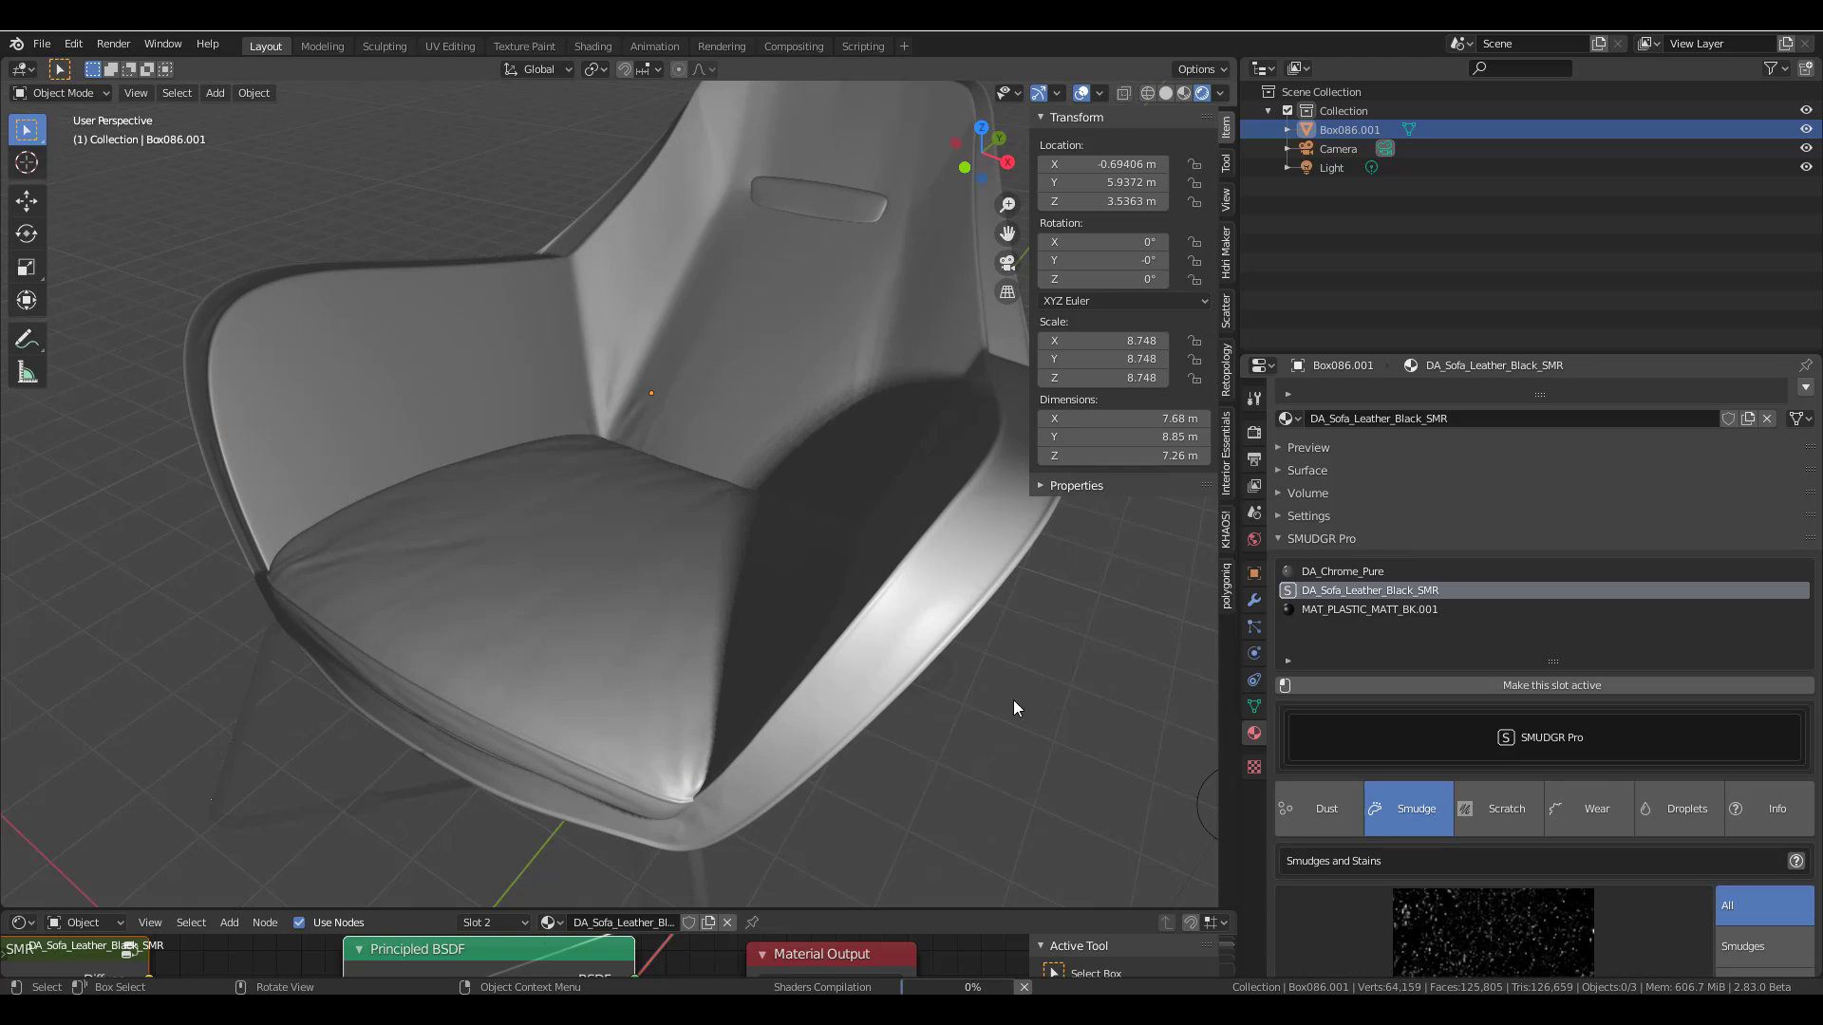
scroll(1576, 795, "down", 6)
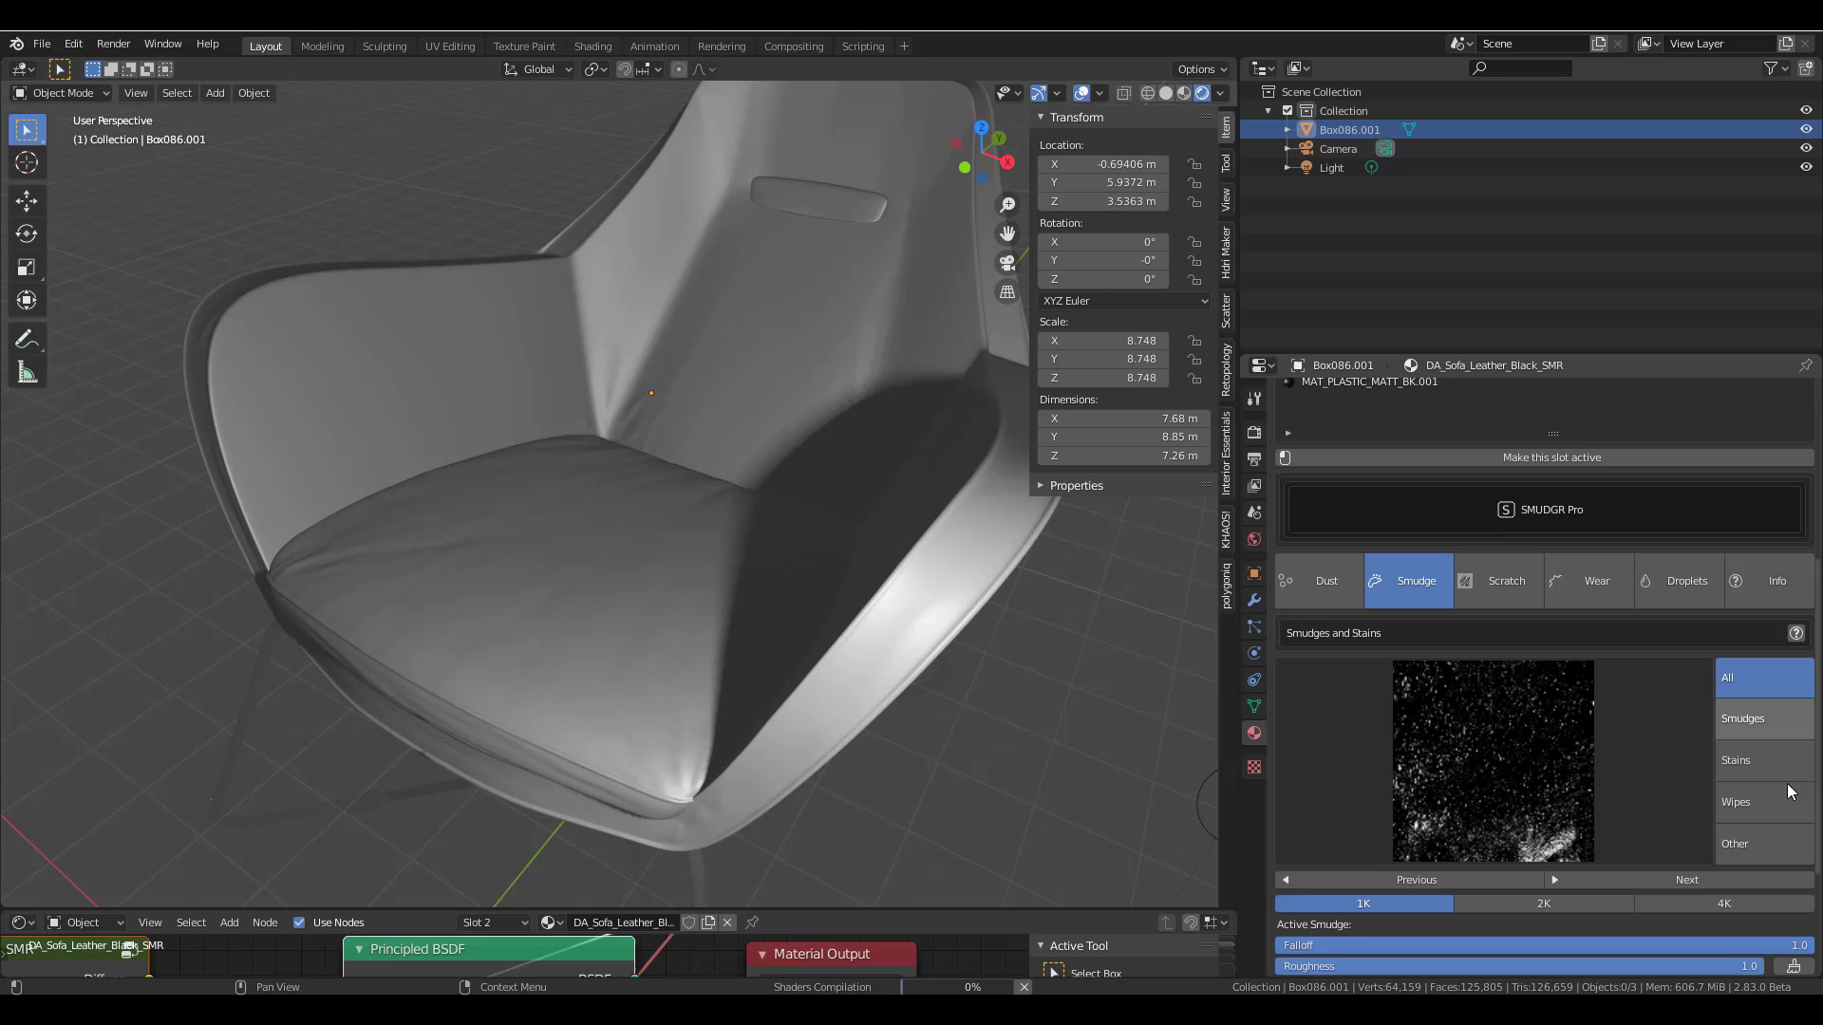
left_click(1763, 759)
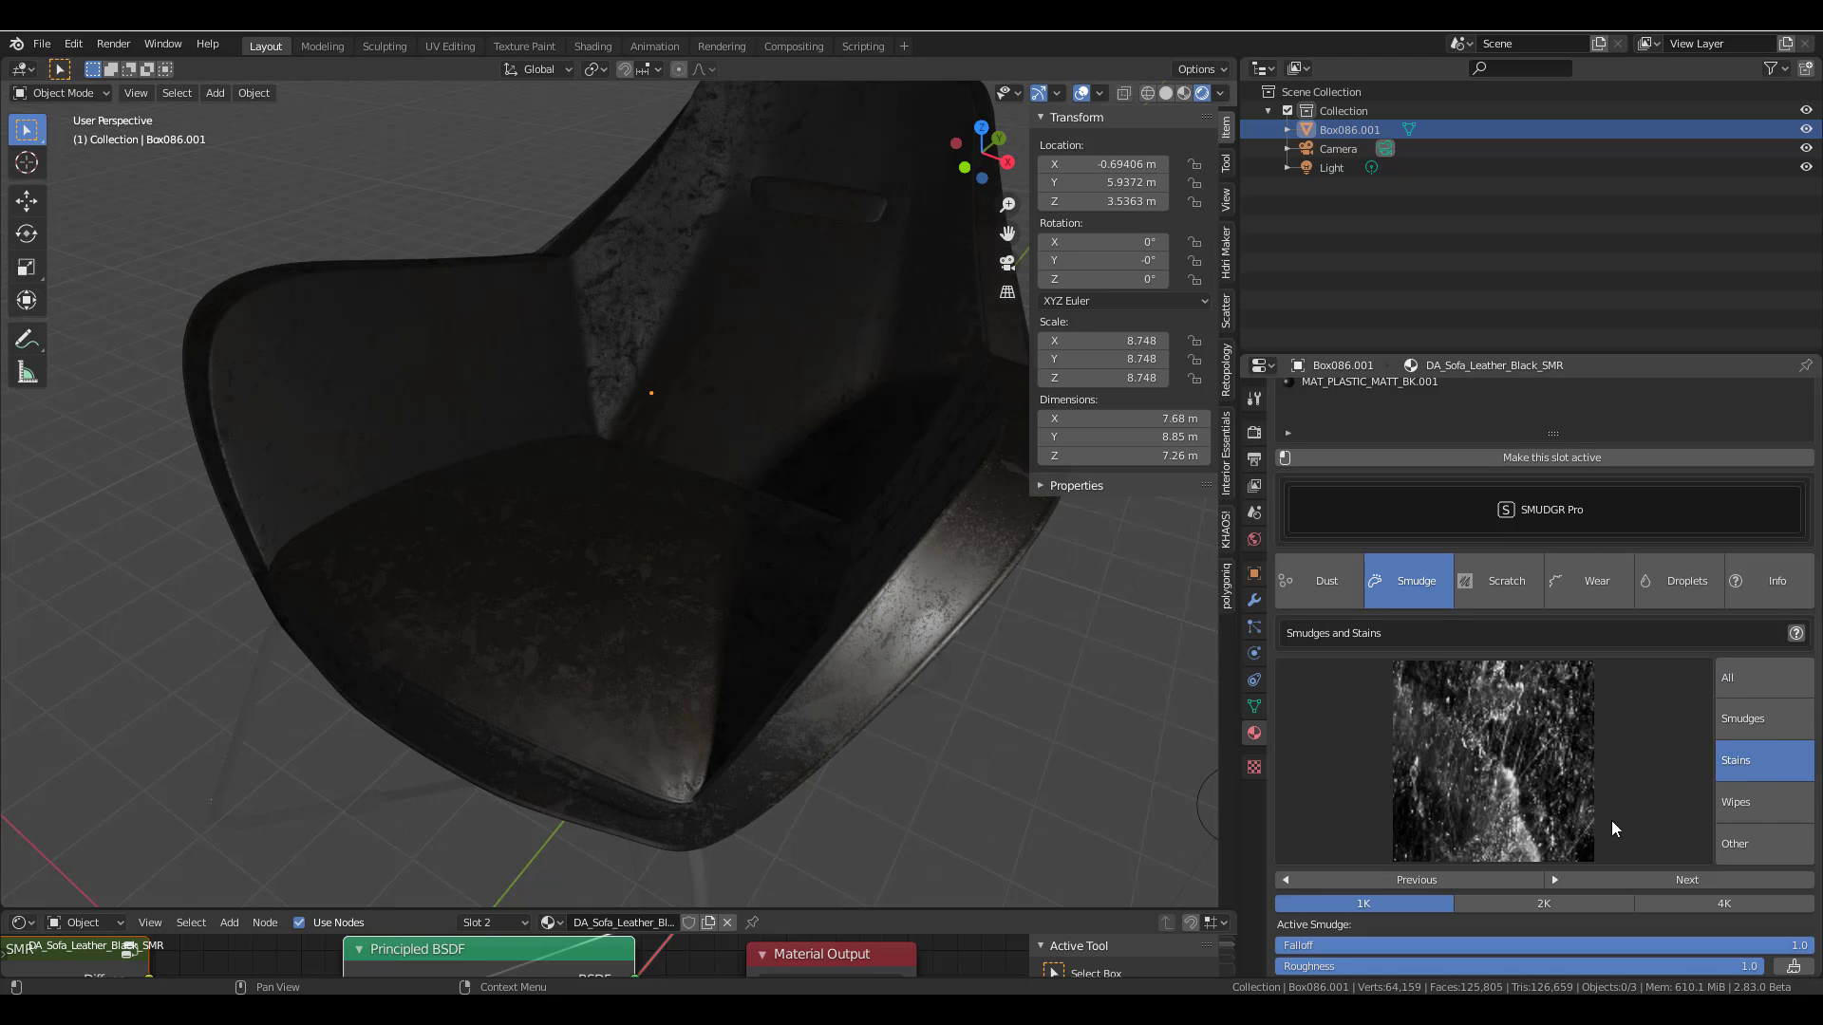
scroll(1717, 792, "down", 5)
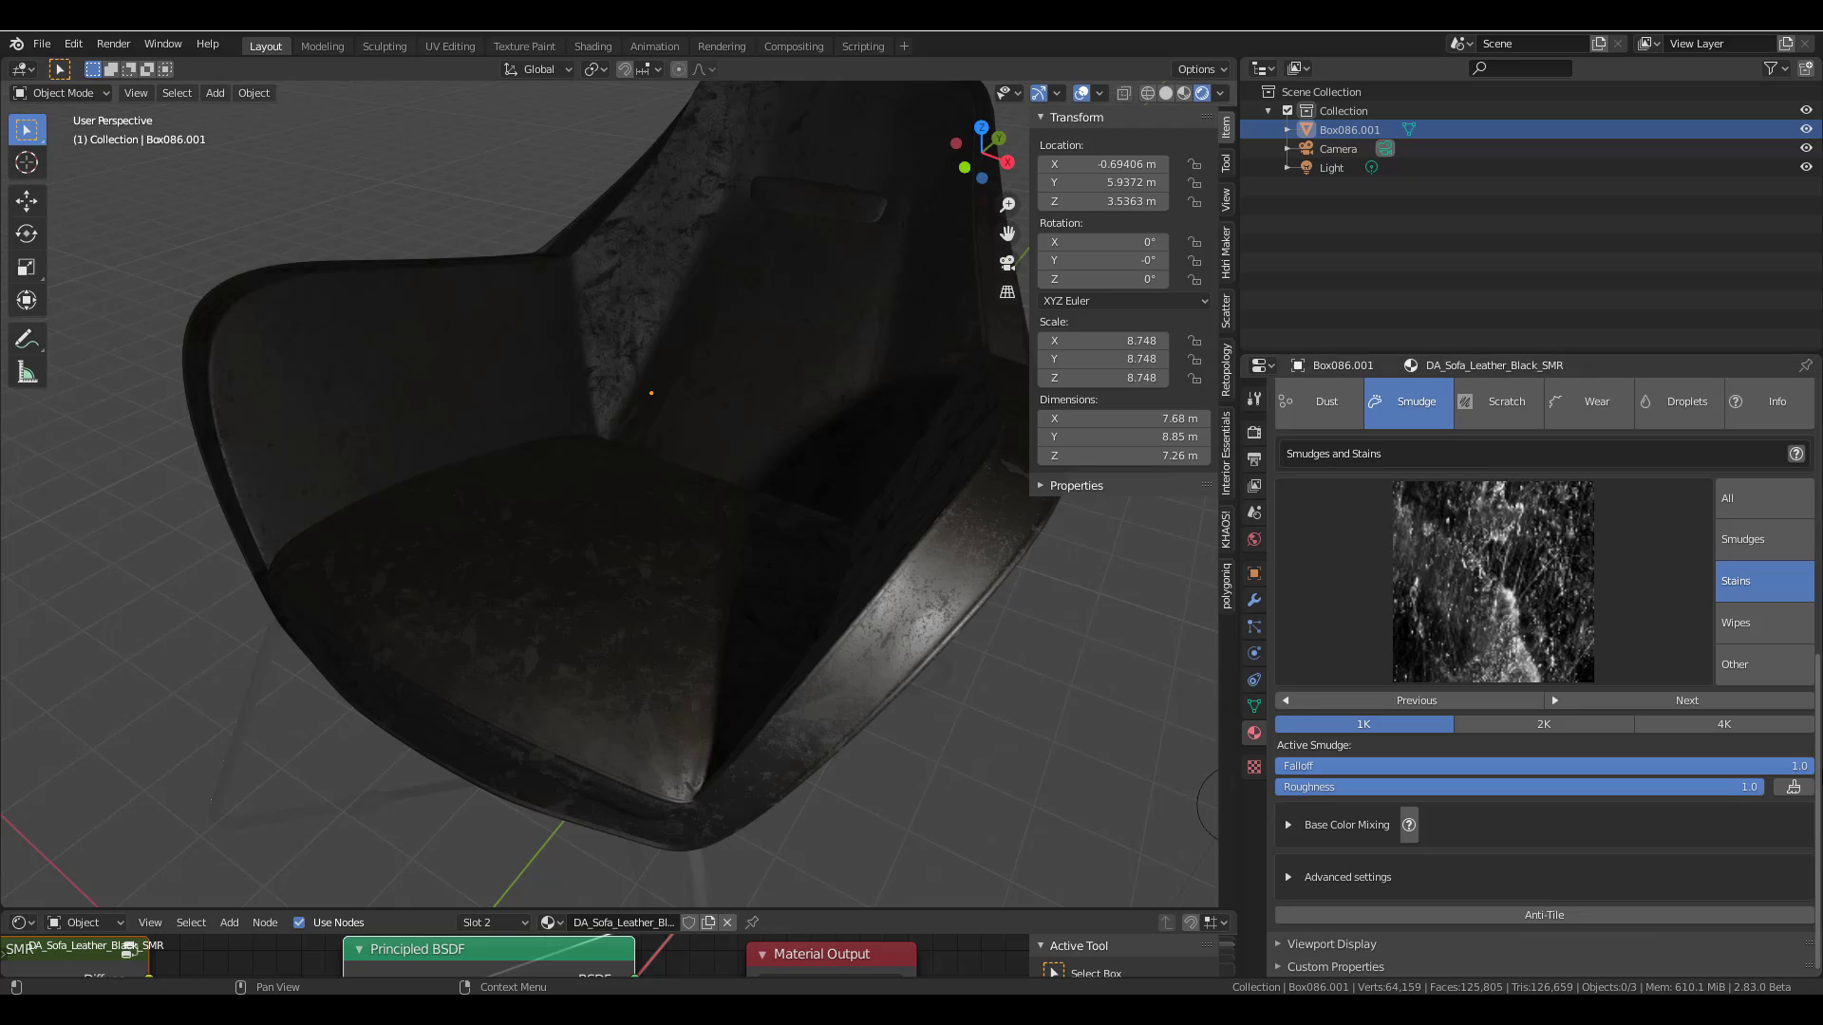
- Add a Contrast roughness influence map at multiplier 4.42, set to Texture Paint
middle_click_drag(608, 573, 722, 531)
left_click(1793, 786)
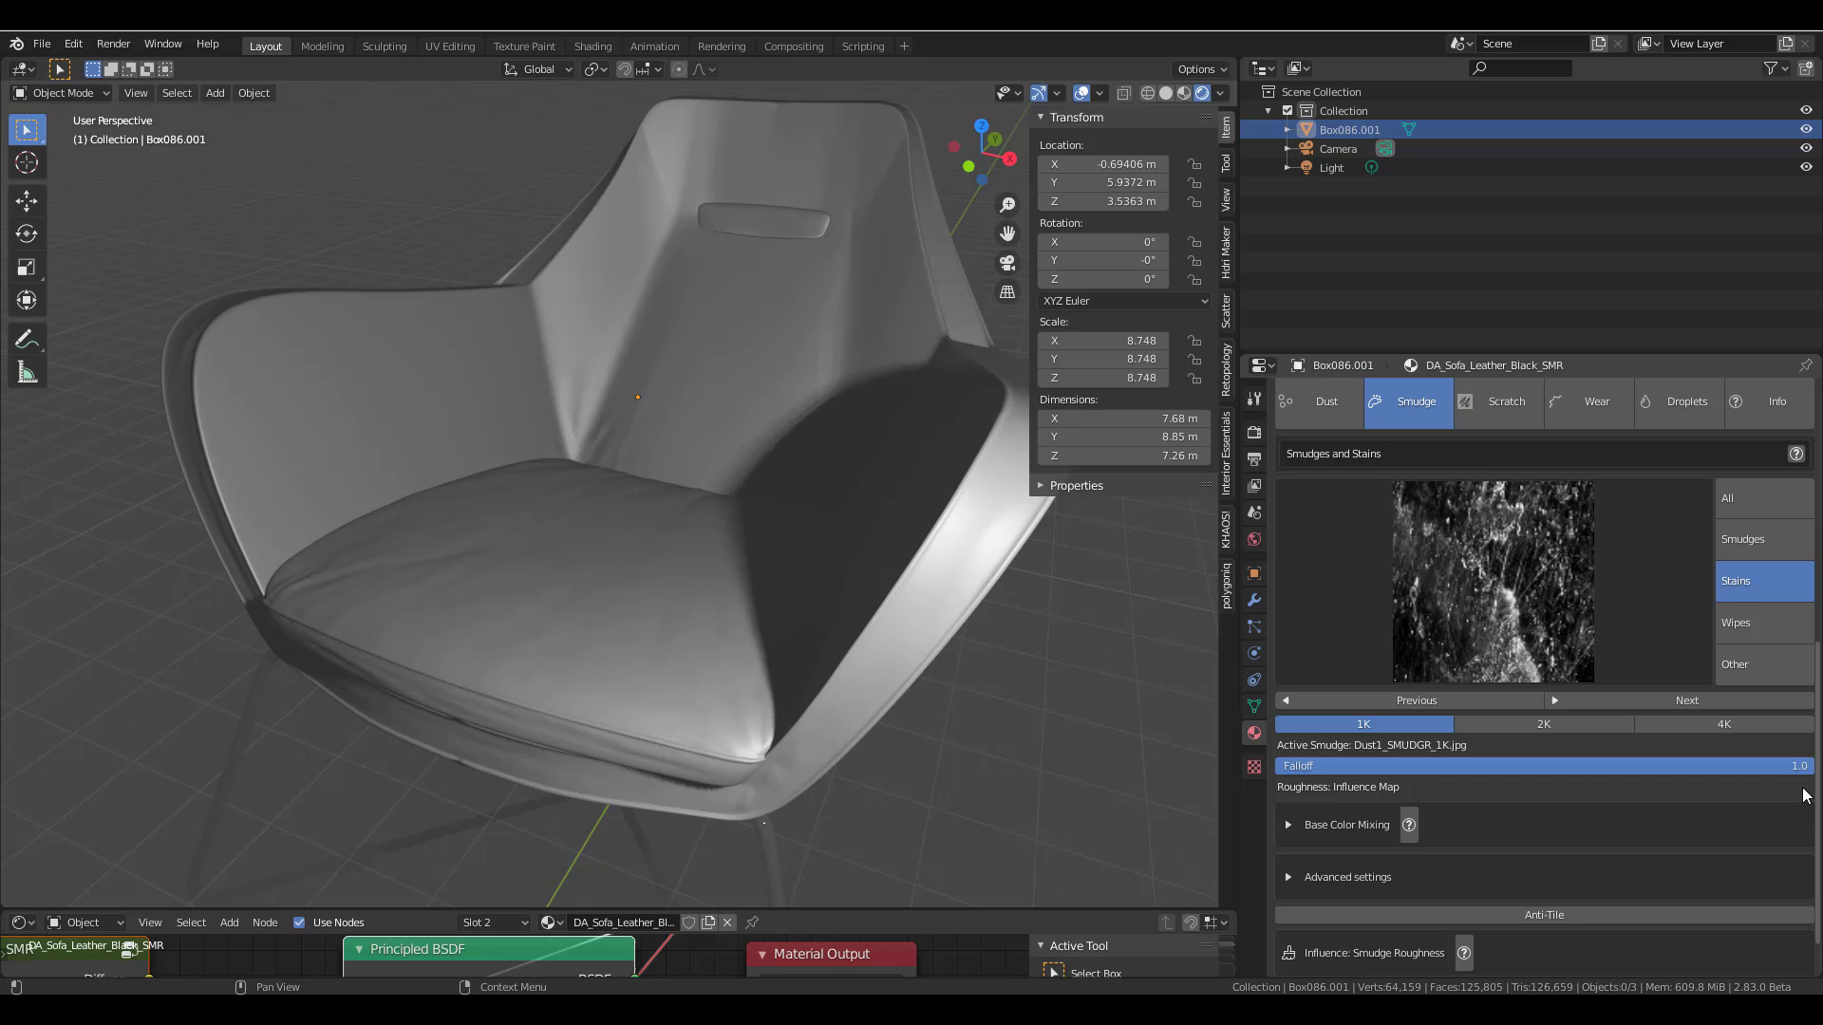
scroll(1481, 902, "down", 6)
left_click(1438, 860)
scroll(757, 717, "up", 5)
scroll(1529, 777, "down", 1)
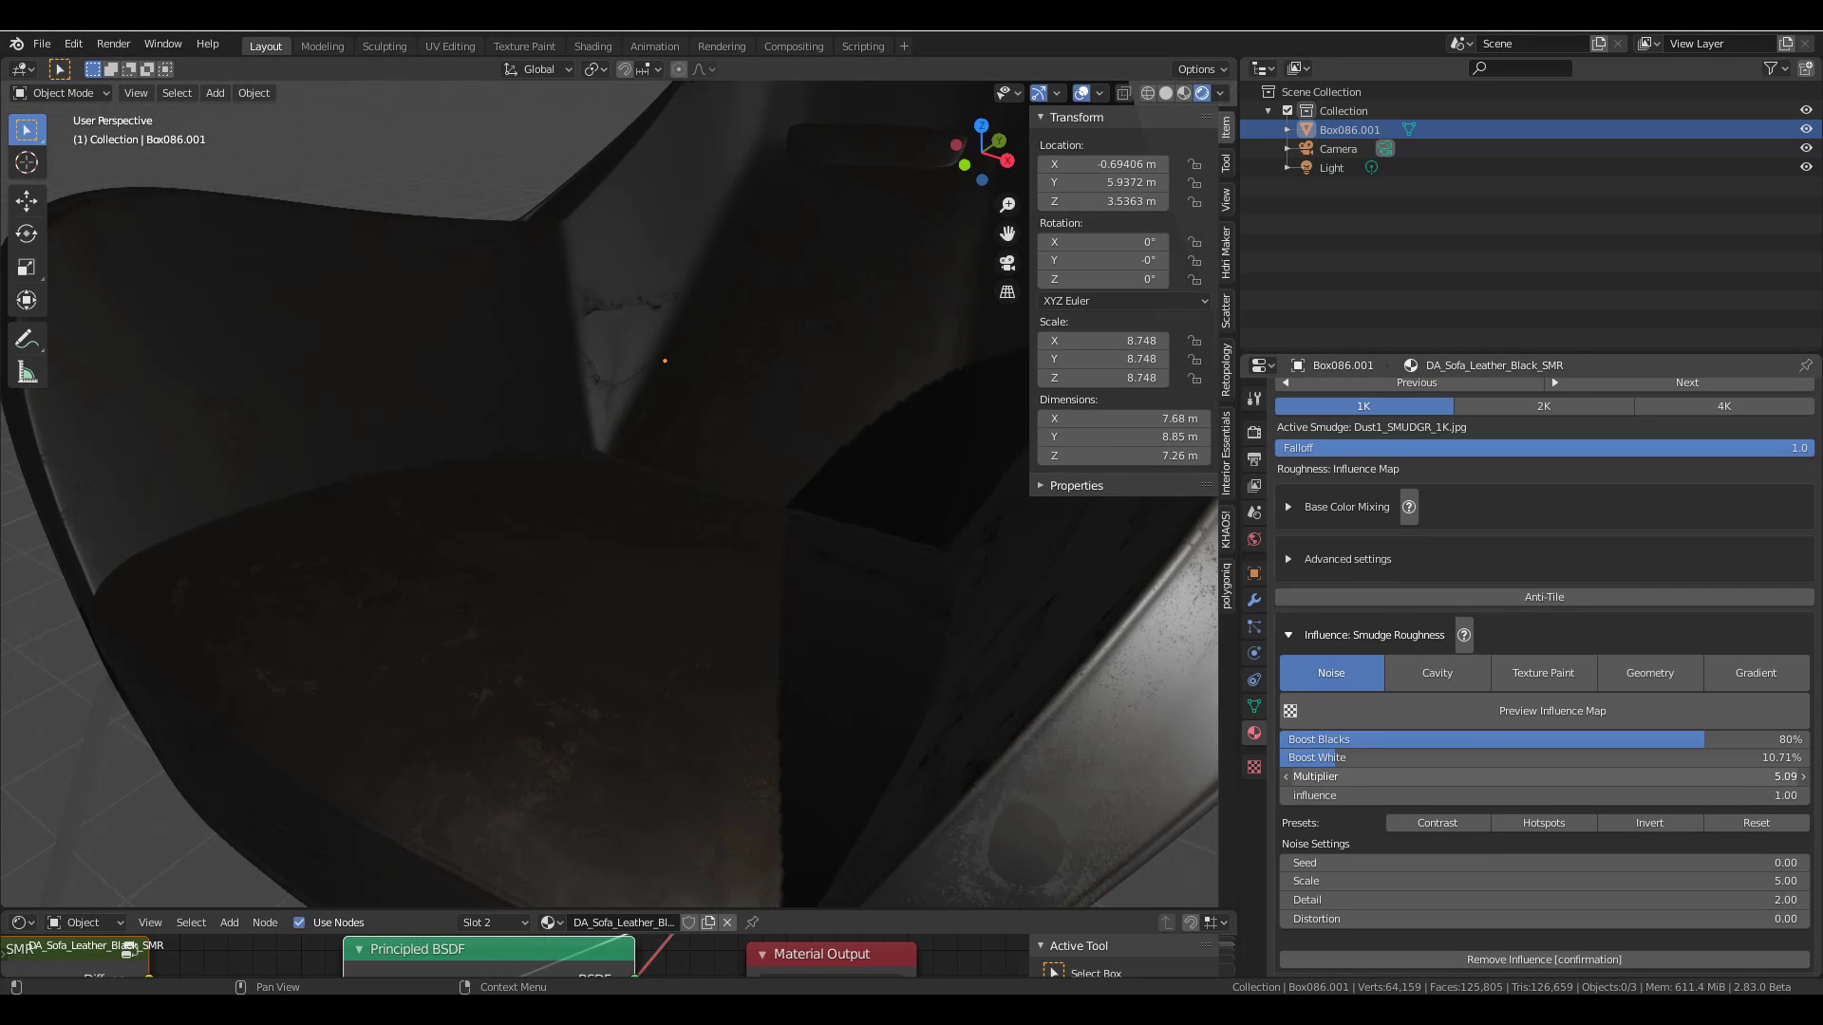
left_click_drag(1545, 777, 1519, 776)
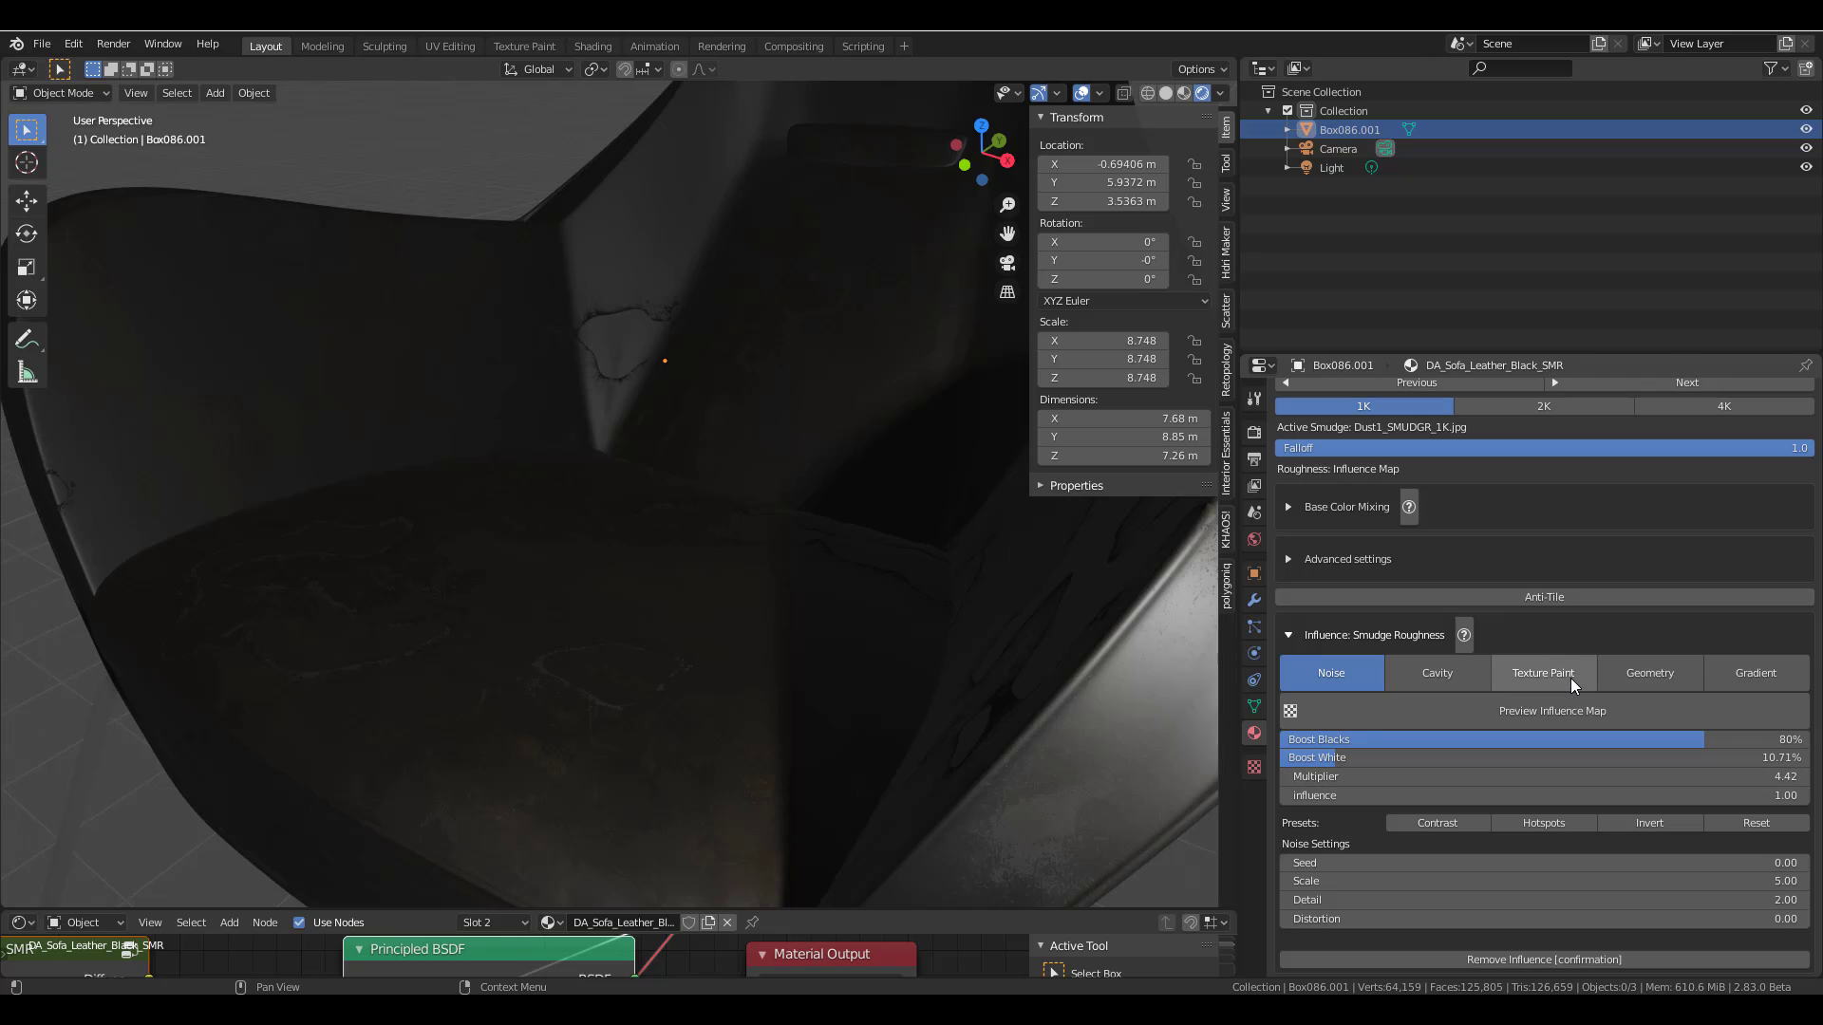
left_click(1037, 741)
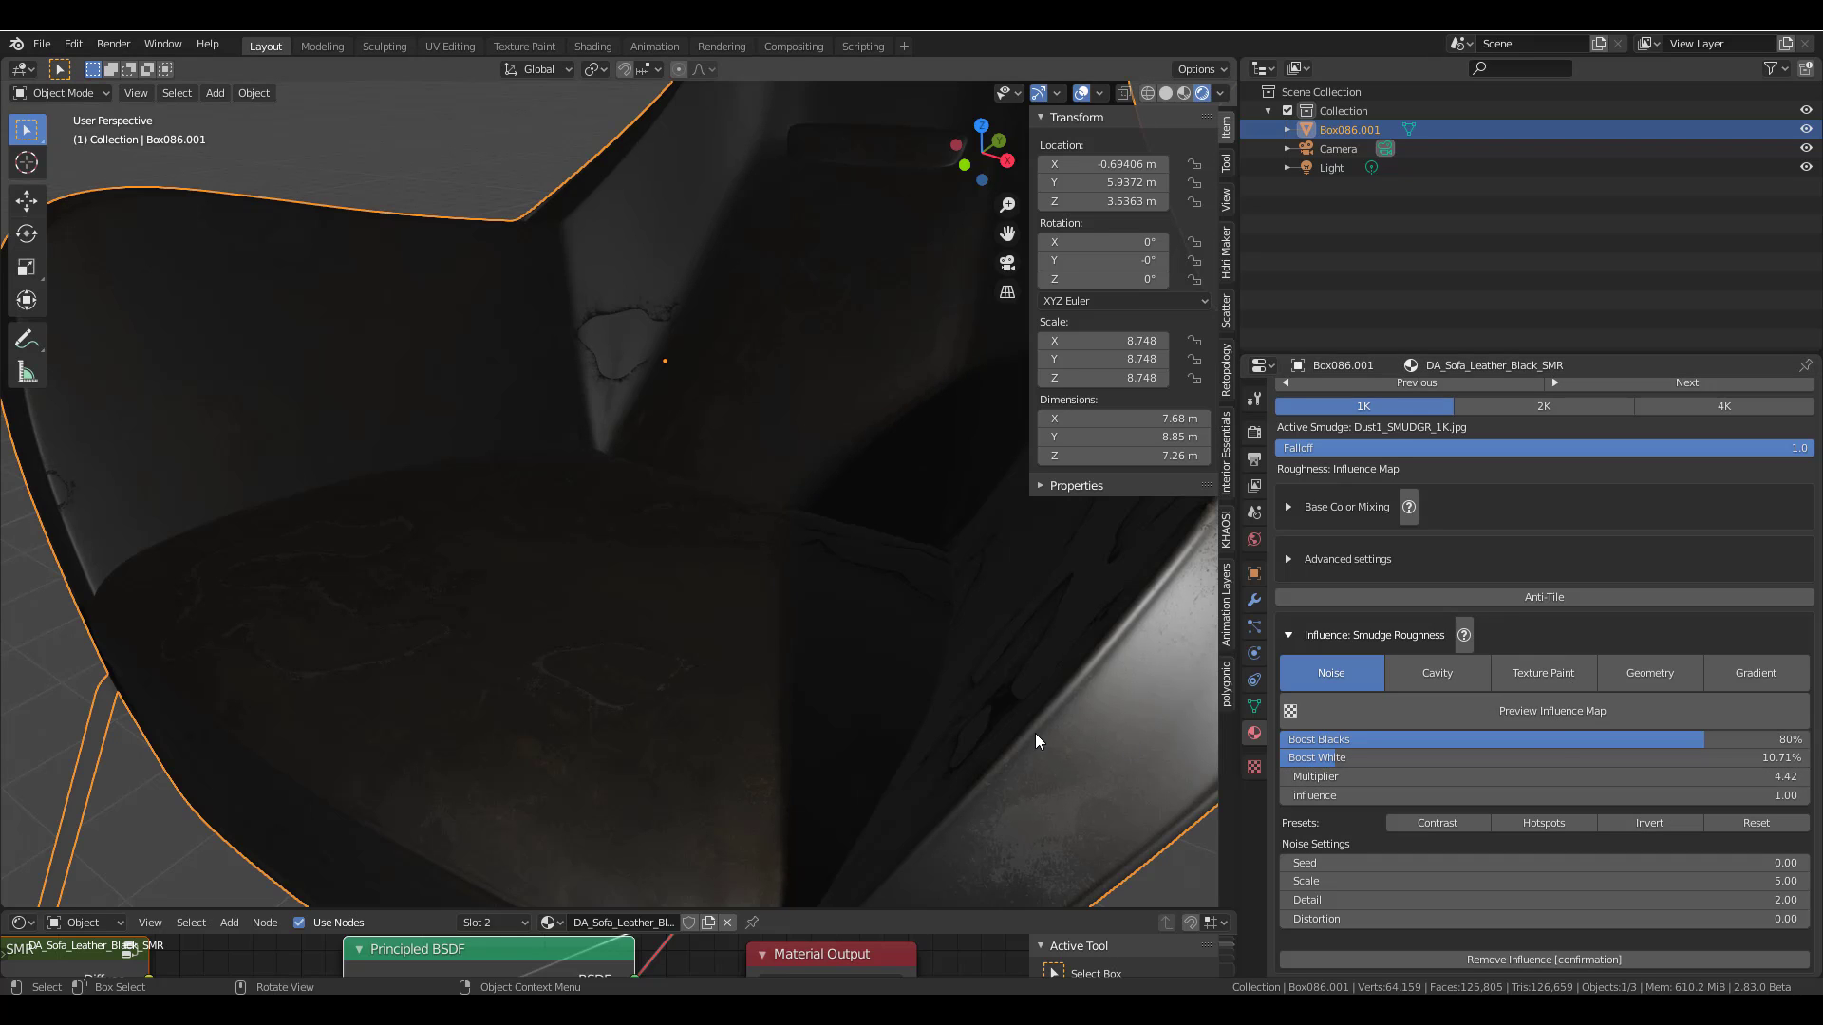
left_click(1546, 670)
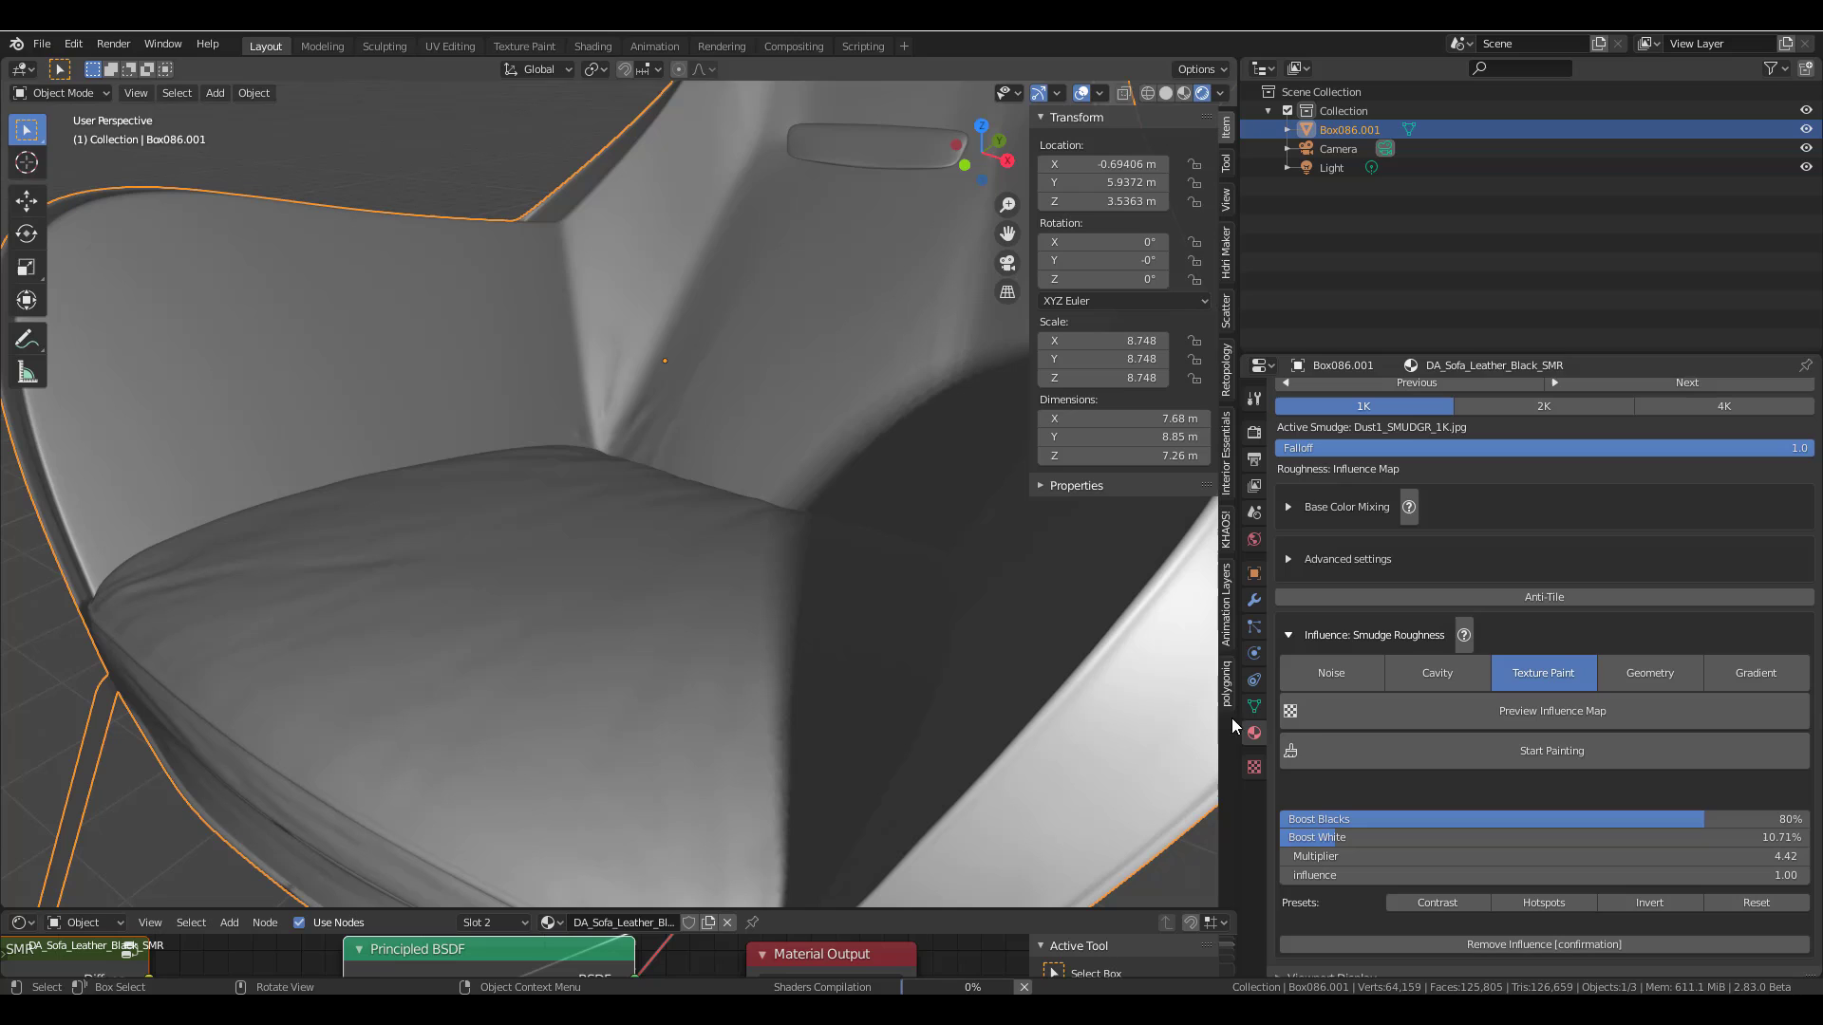
- Start painting and brush a merged white patch onto the smudge roughness influence map
left_click(1496, 757)
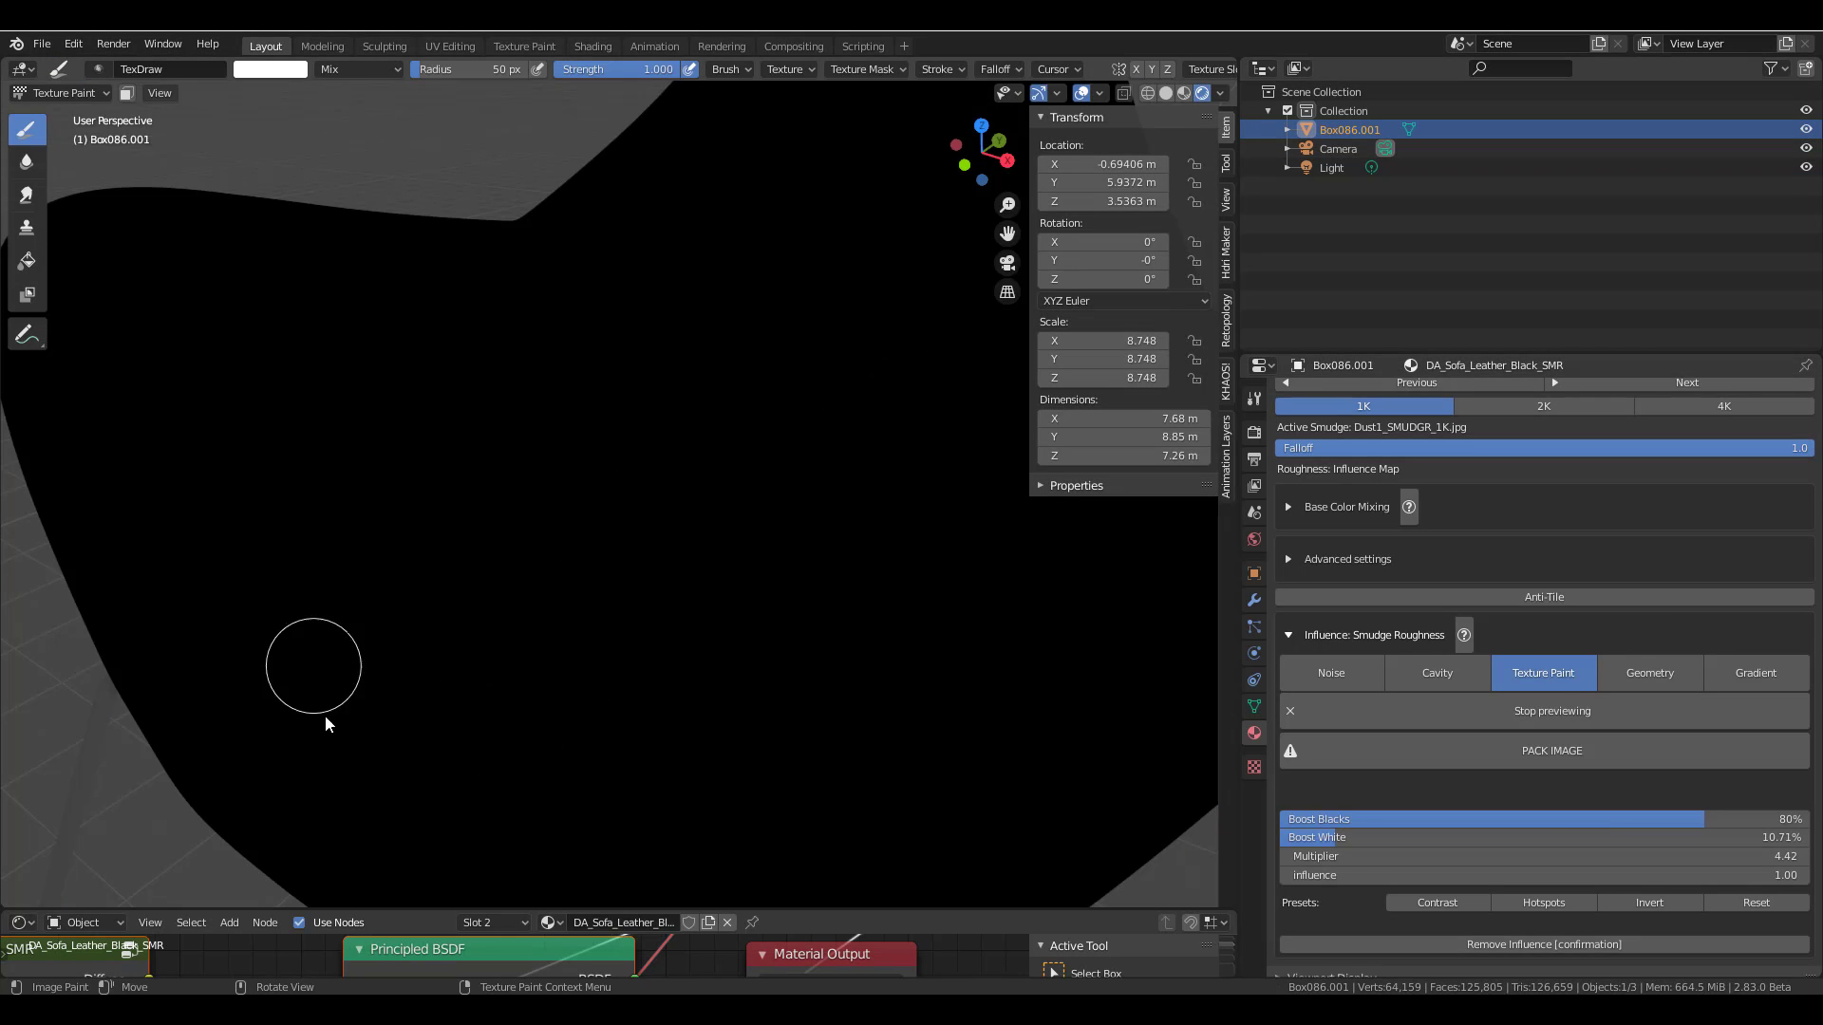
mouse_move(351, 646)
left_mouse_down()
mouse_move(615, 589)
mouse_move(331, 686)
mouse_move(747, 633)
mouse_move(466, 743)
mouse_move(611, 673)
mouse_move(621, 599)
mouse_move(678, 545)
mouse_move(655, 504)
left_mouse_up()
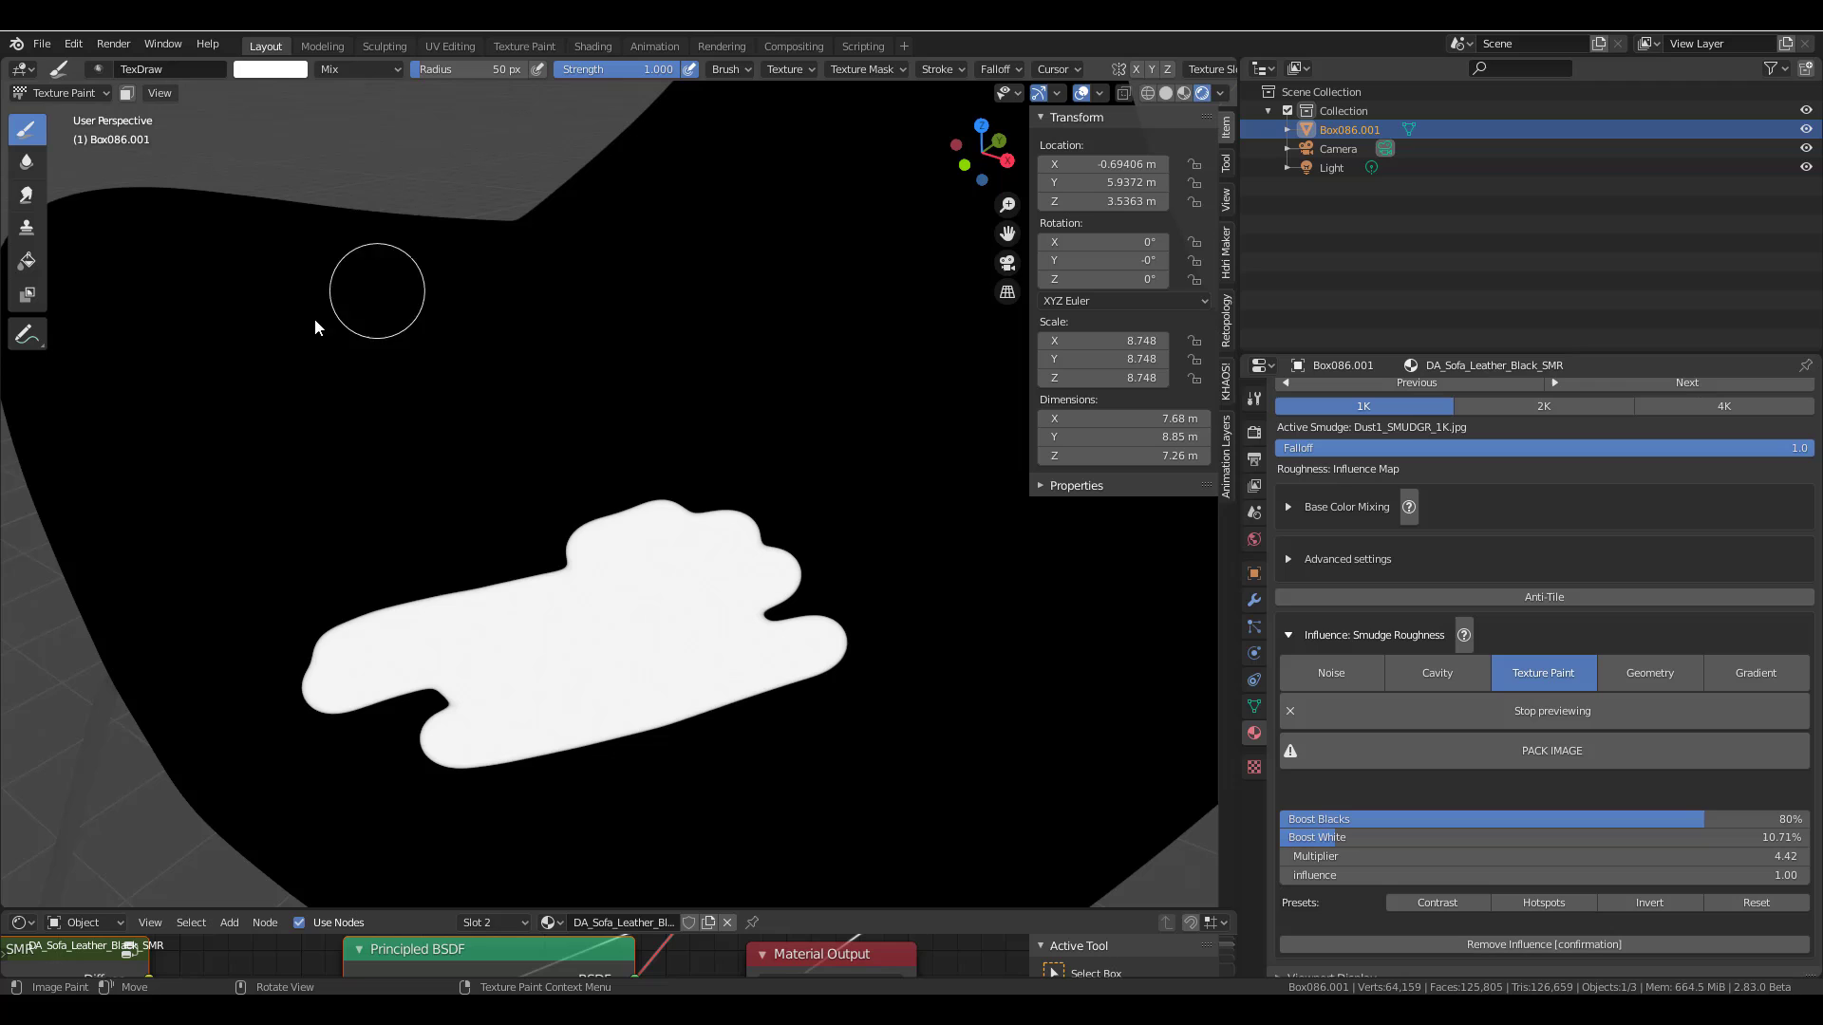
left_click_drag(570, 446, 254, 549)
mouse_move(570, 456)
left_mouse_down()
mouse_move(785, 509)
mouse_move(828, 676)
mouse_move(437, 777)
mouse_move(610, 732)
mouse_move(453, 674)
left_mouse_up()
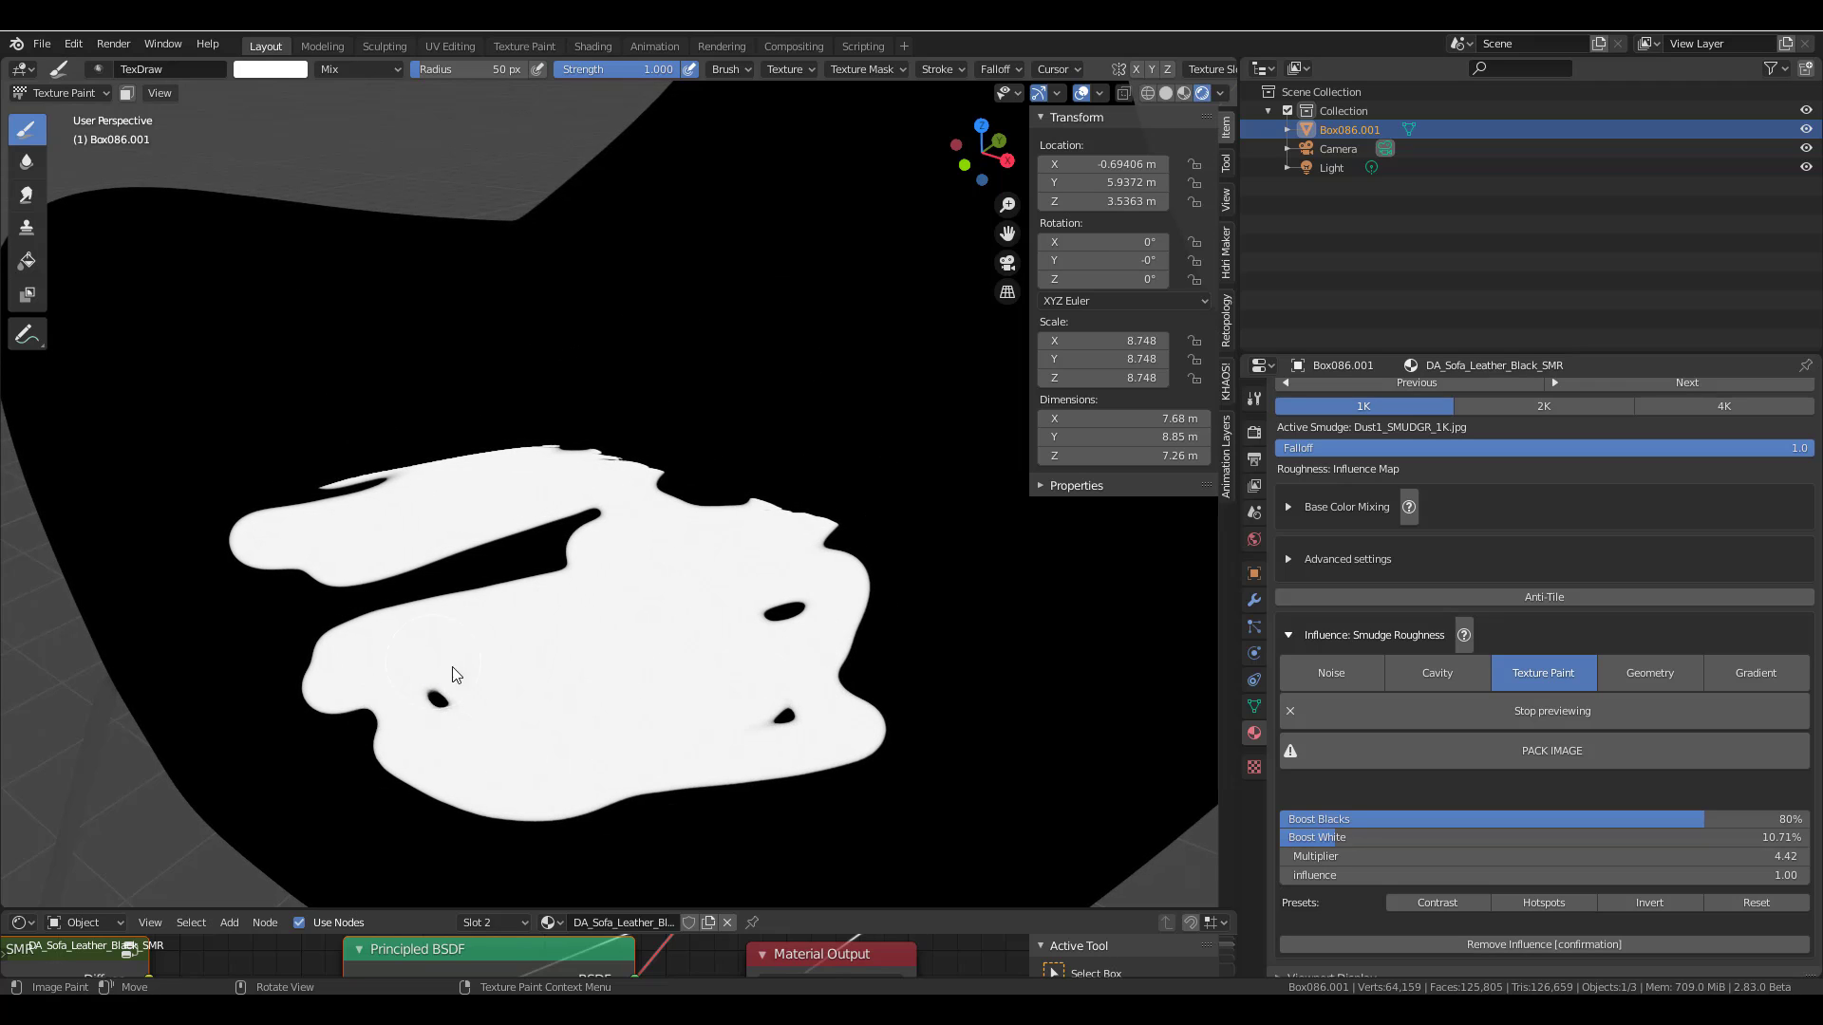
- Soften the painted patch, pack the image, and stop previewing the influence map
left_click(26, 164)
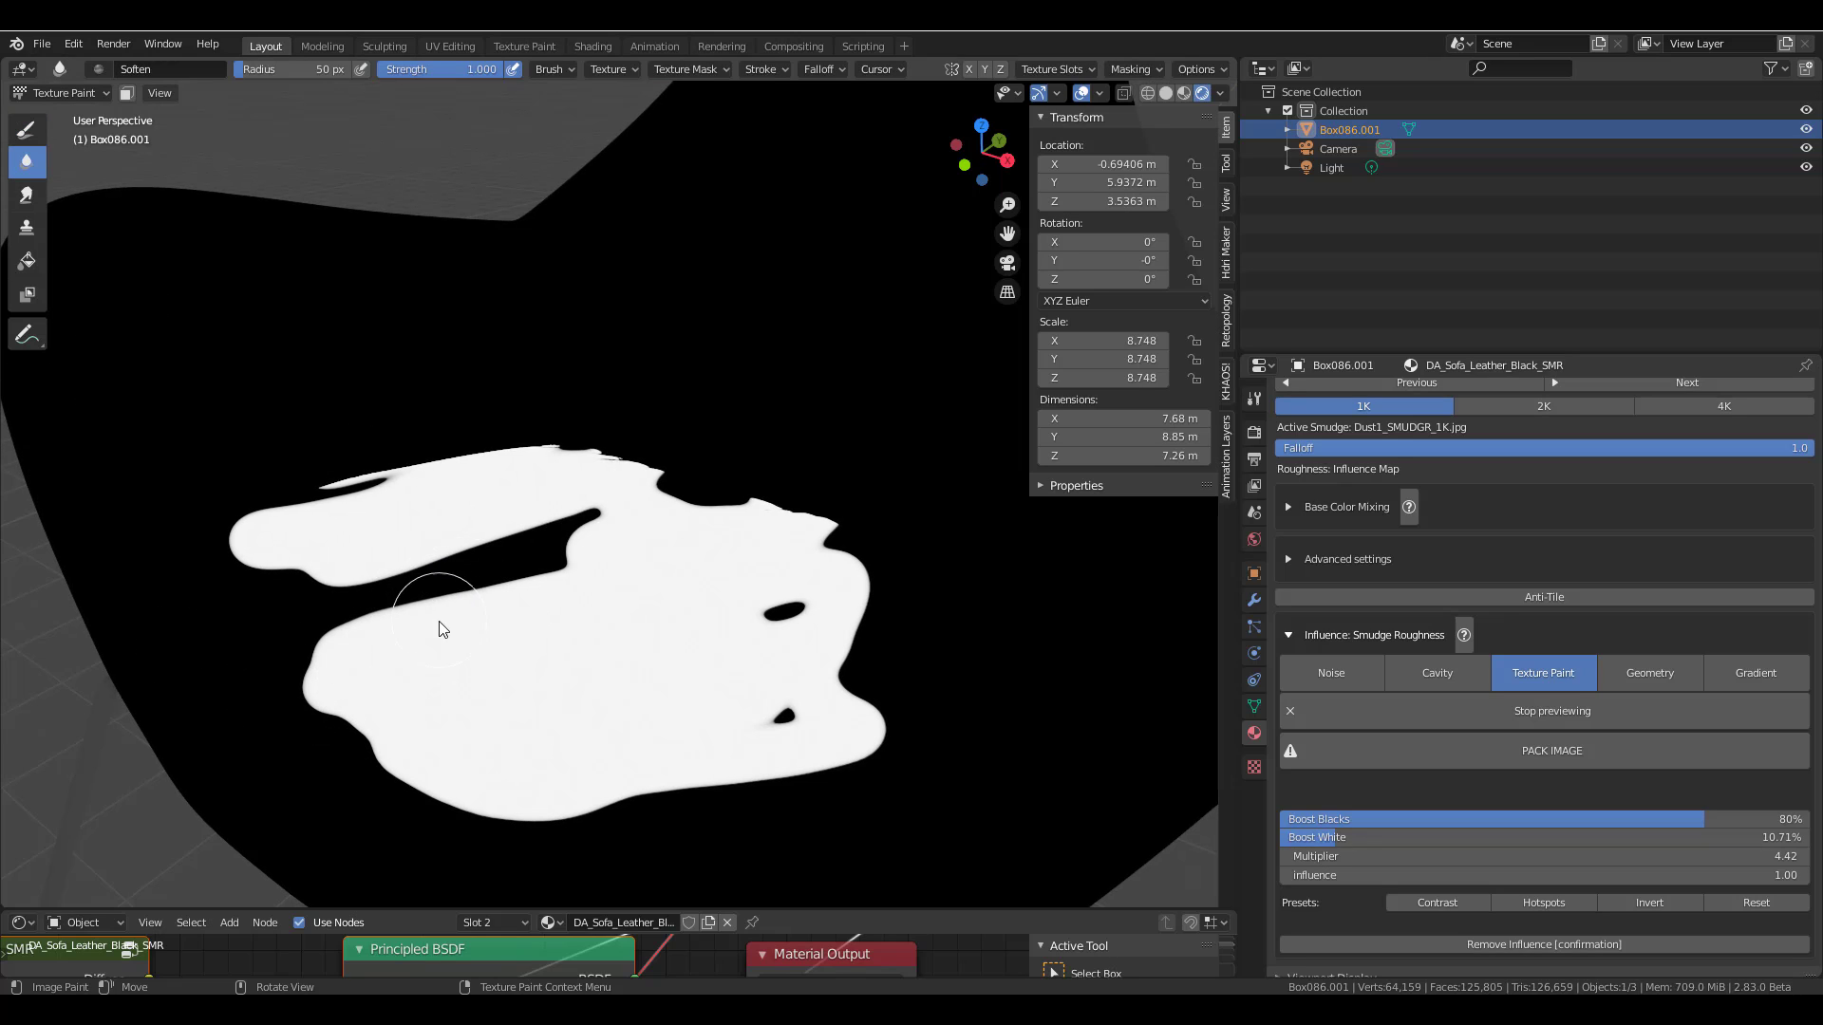
left_click(26, 139)
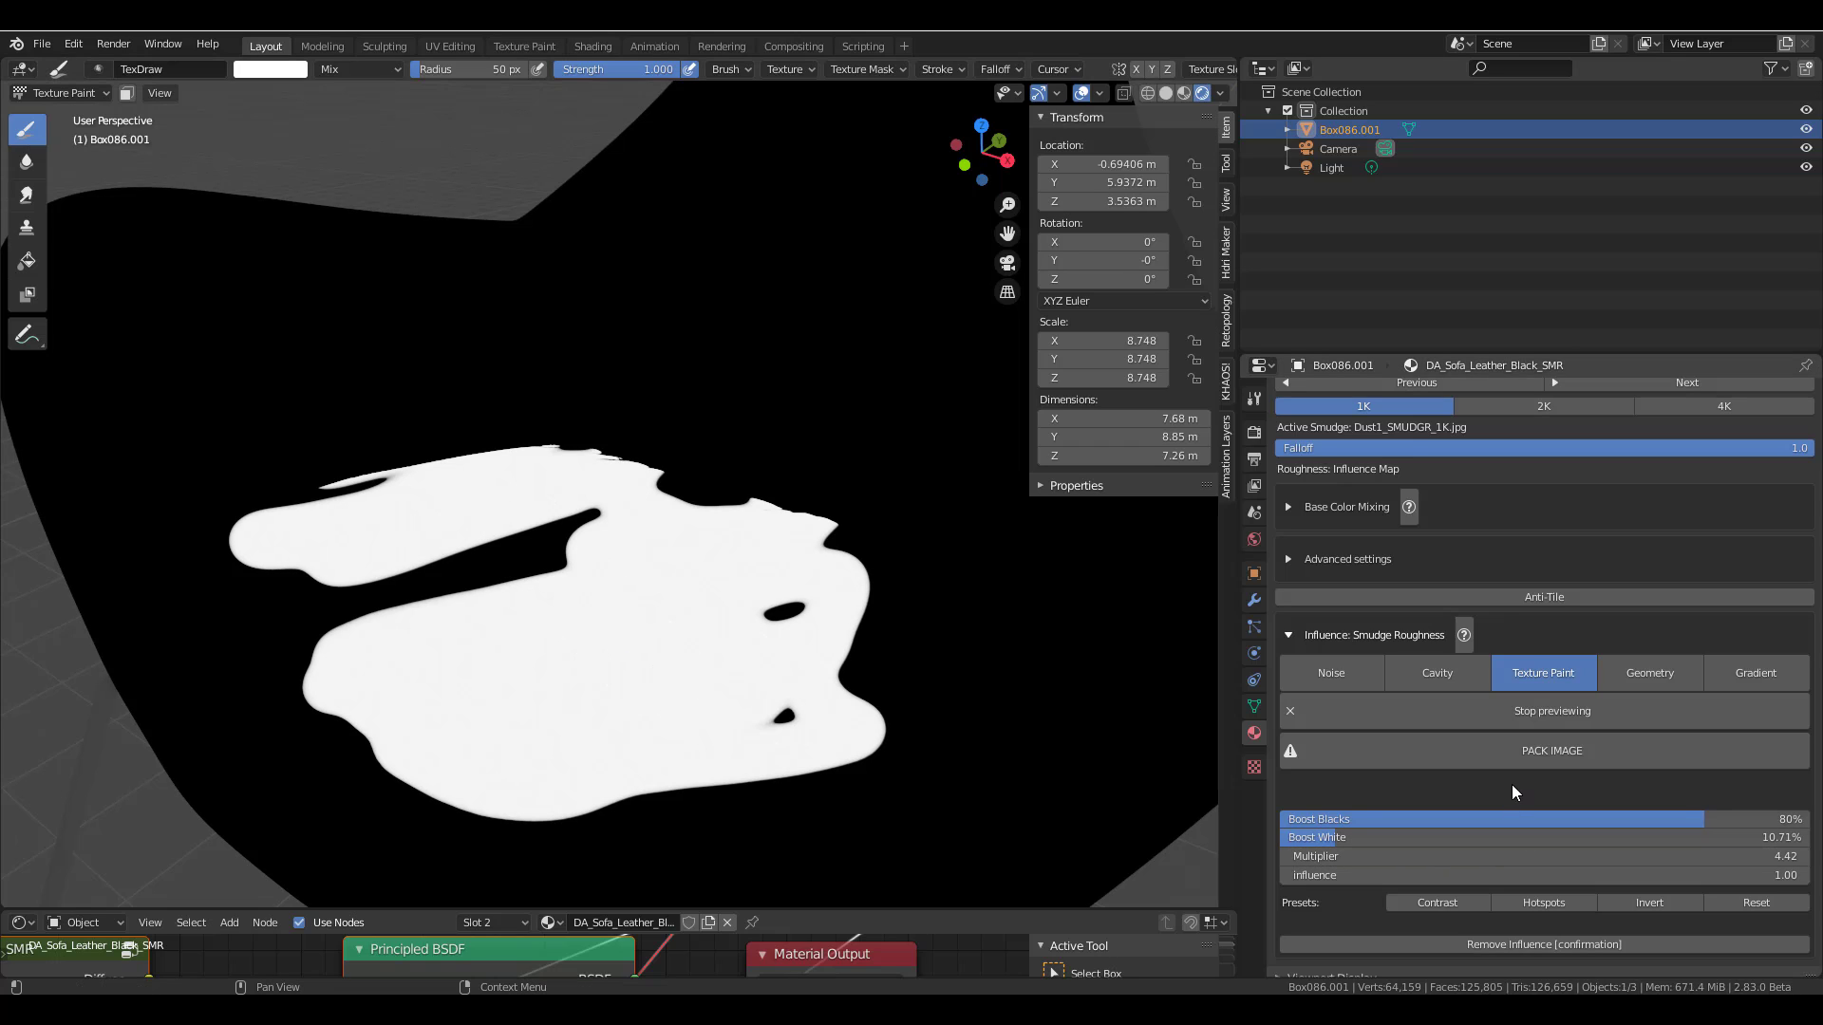
left_click(1521, 752)
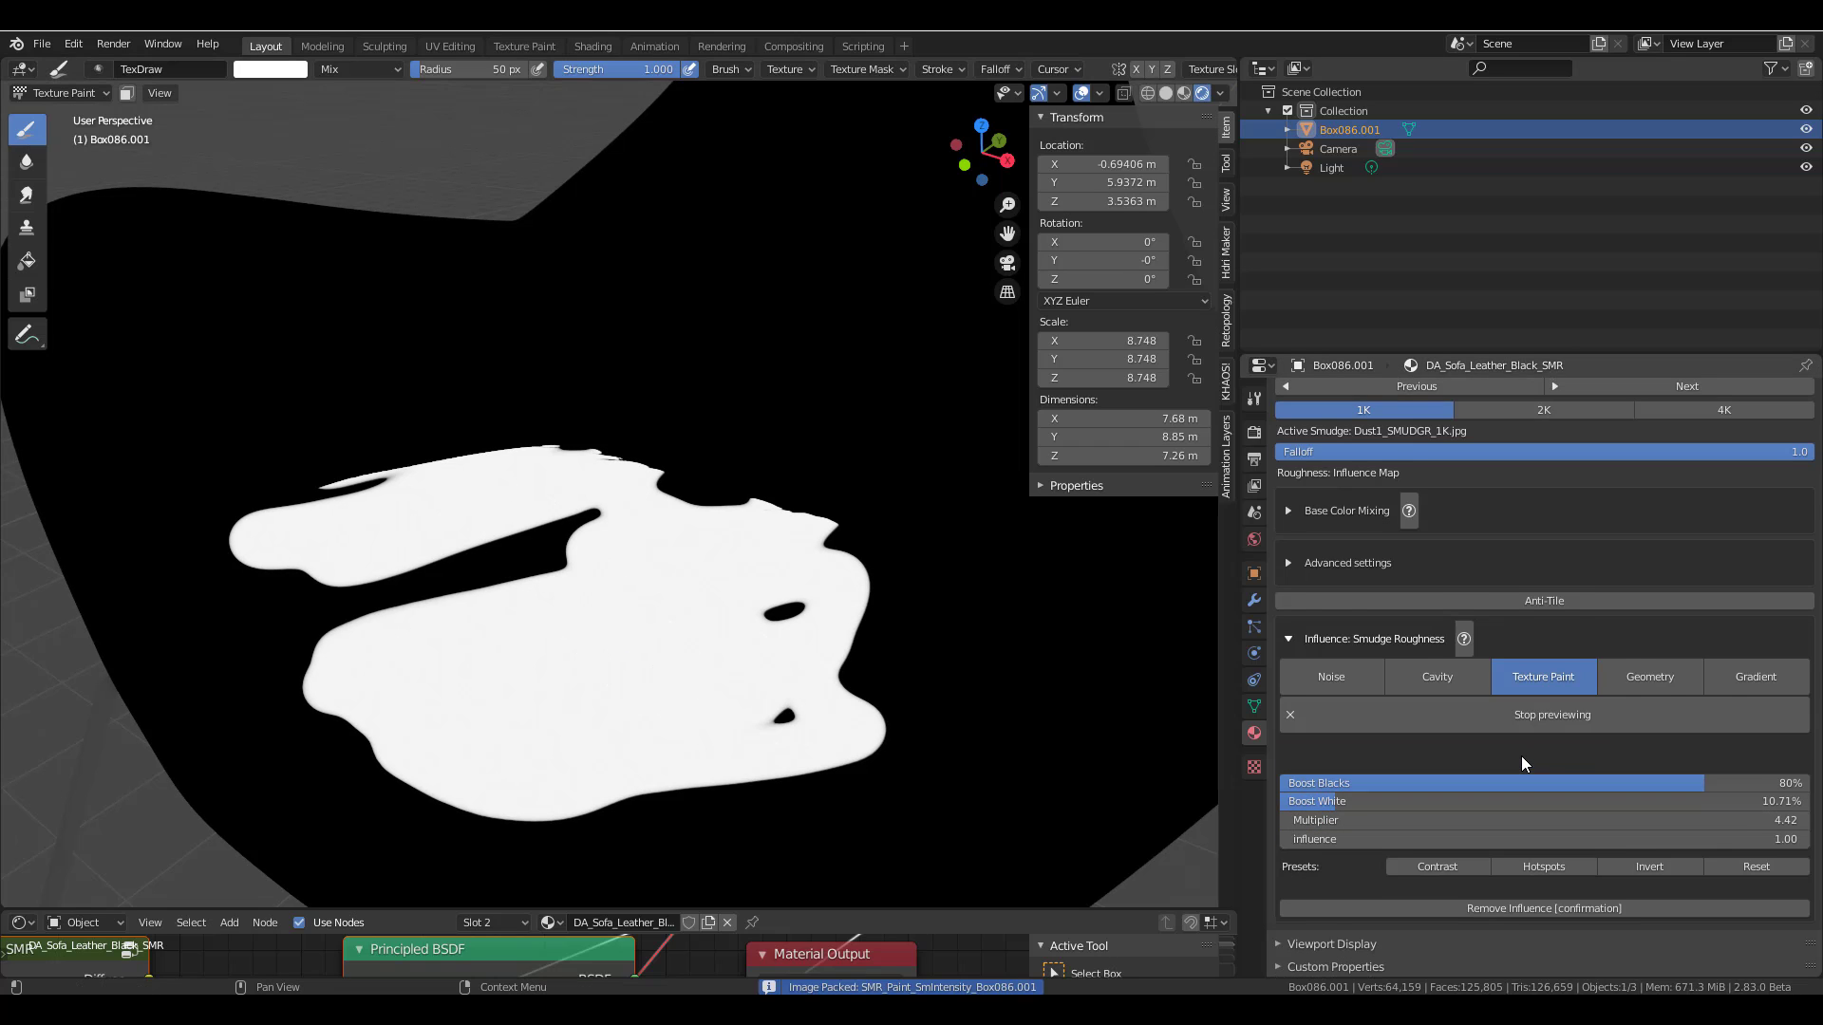
left_click(1530, 716)
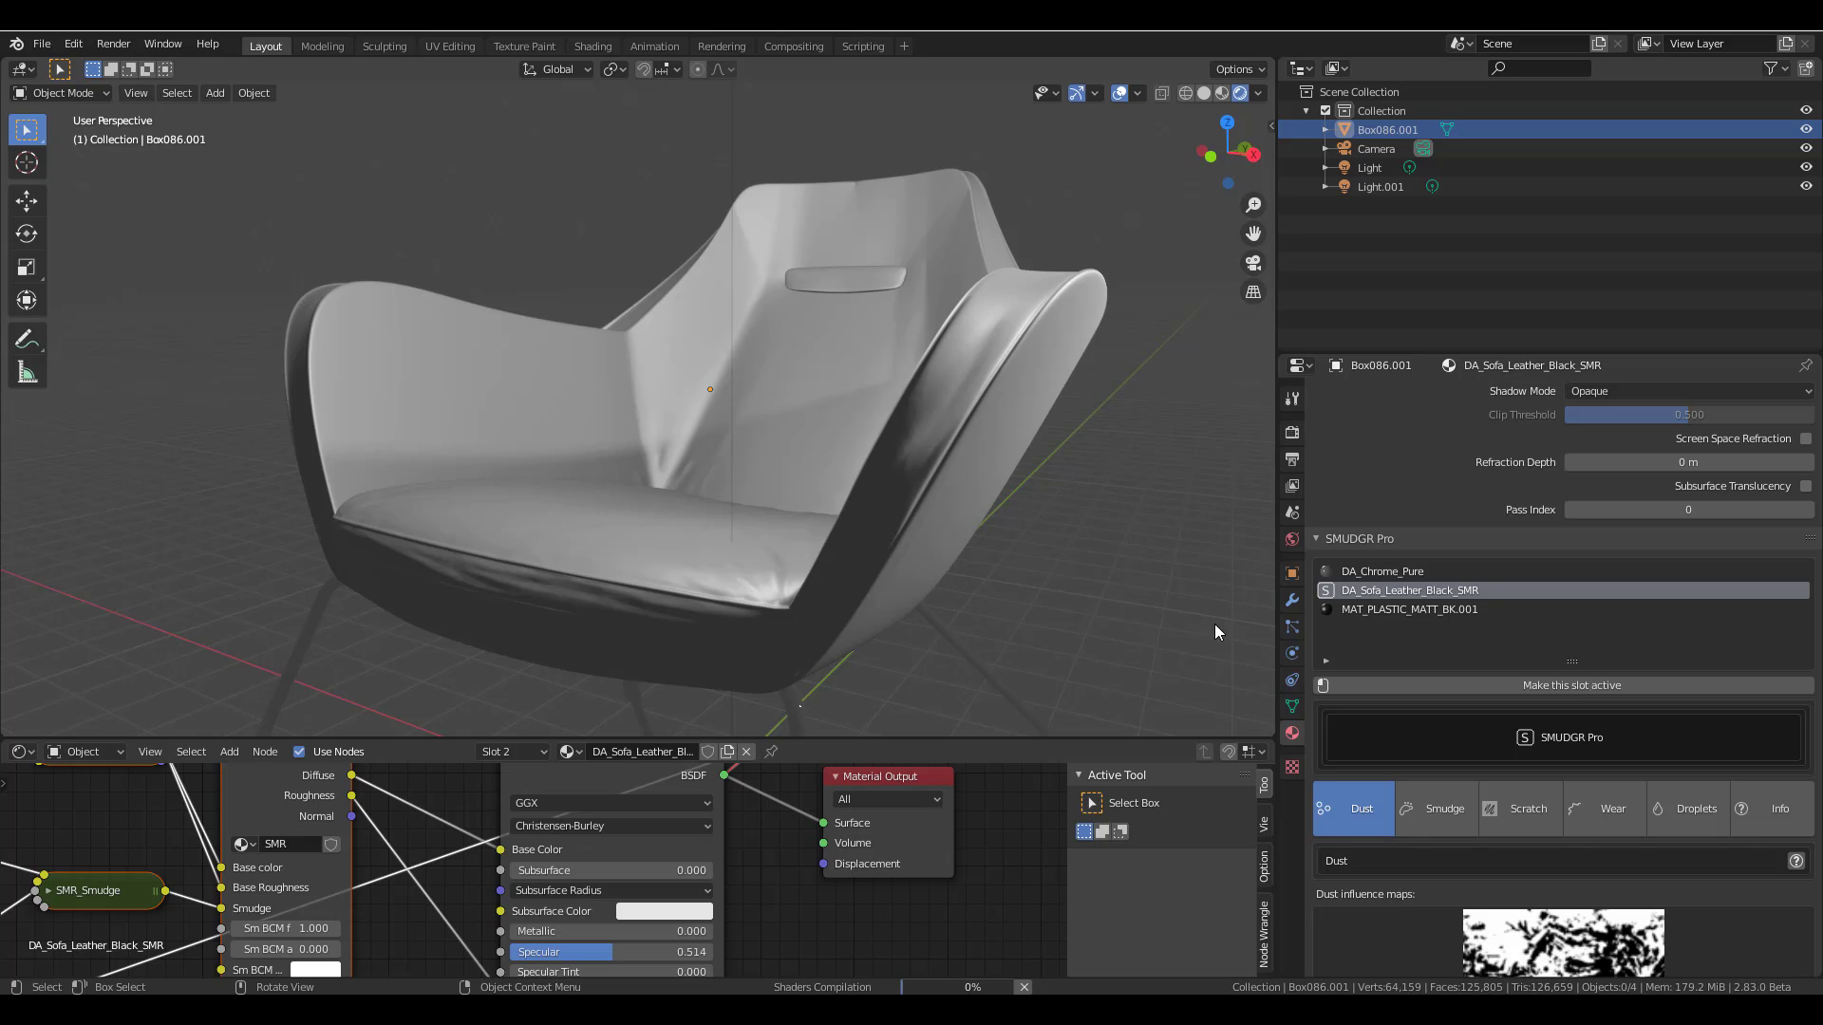
- Set the dust influence map to 0.9
scroll(1392, 750, "down", 5)
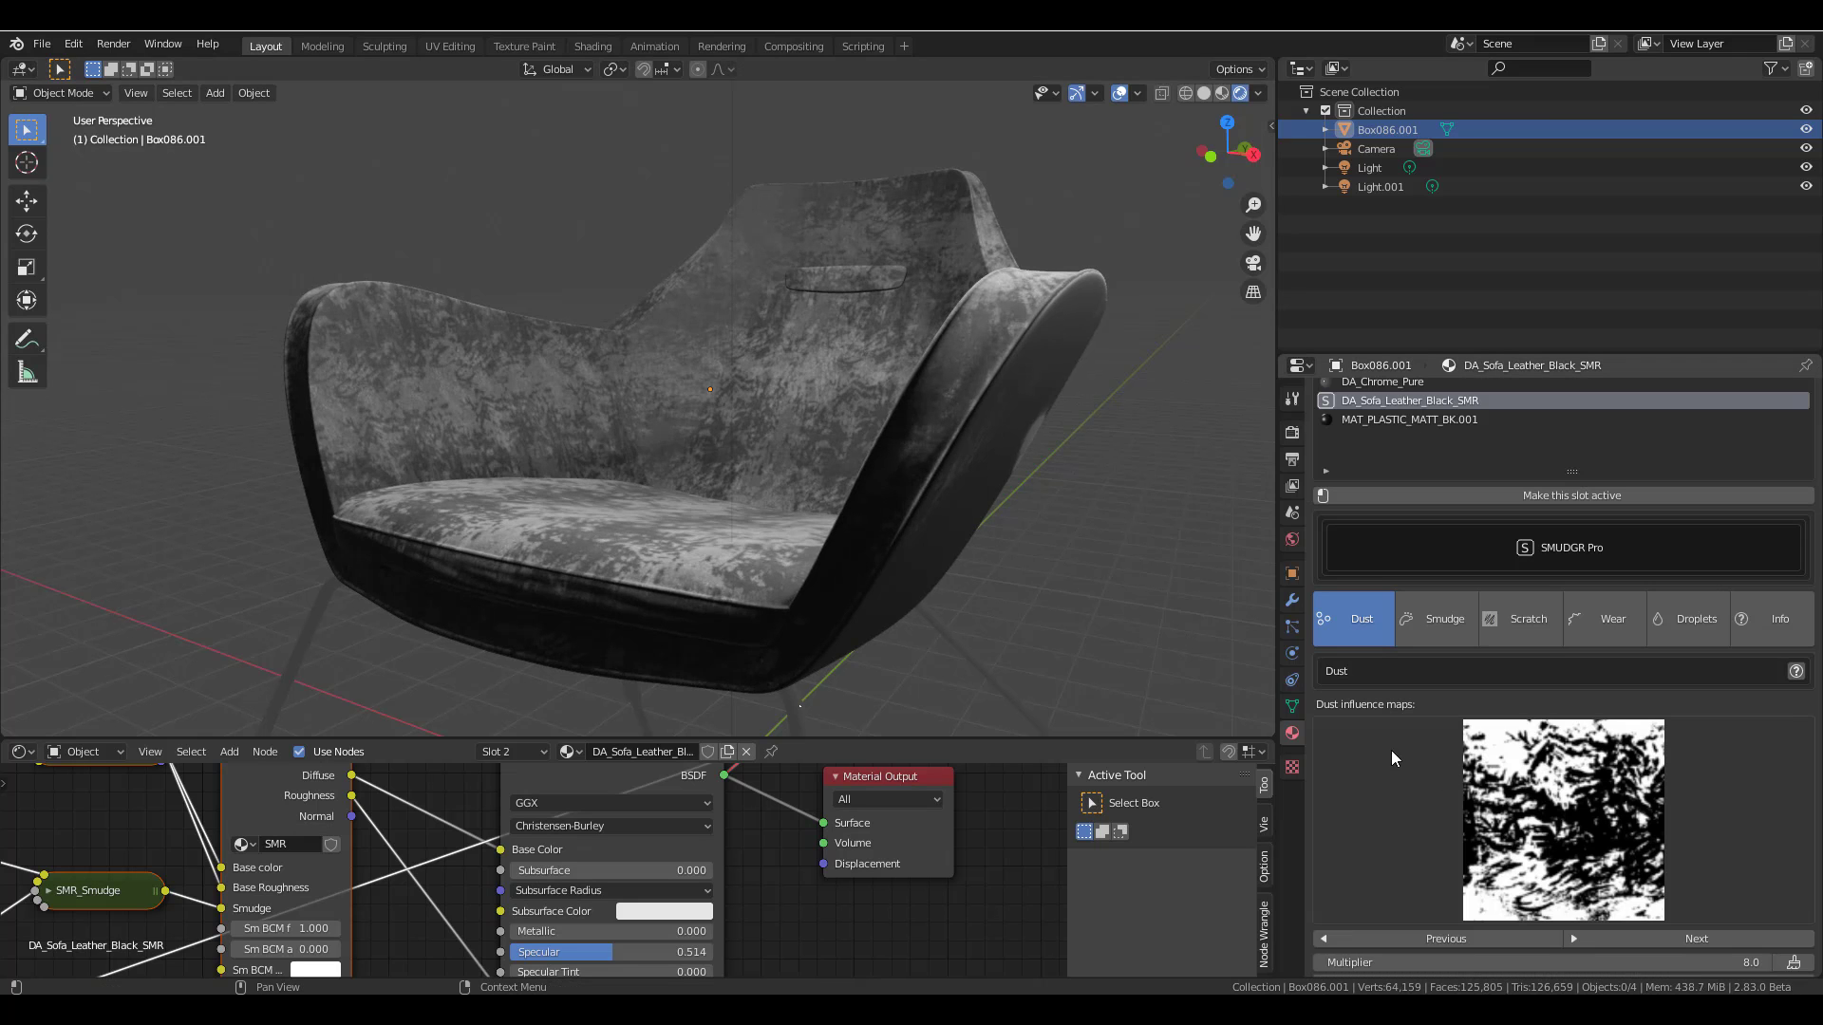
scroll(859, 540, "up", 5)
scroll(835, 539, "down", 4)
middle_click_drag(858, 539, 836, 539)
scroll(835, 548, "up", 3)
scroll(1567, 664, "down", 4)
left_click_drag(1481, 817, 1732, 818)
- Tint the chair's dust a light yellow-peach colour
left_click(1750, 840)
mouse_move(1712, 646)
left_mouse_down()
mouse_move(1695, 676)
mouse_move(1709, 653)
left_mouse_up()
scroll(657, 452, "down", 5)
scroll(787, 449, "up", 5)
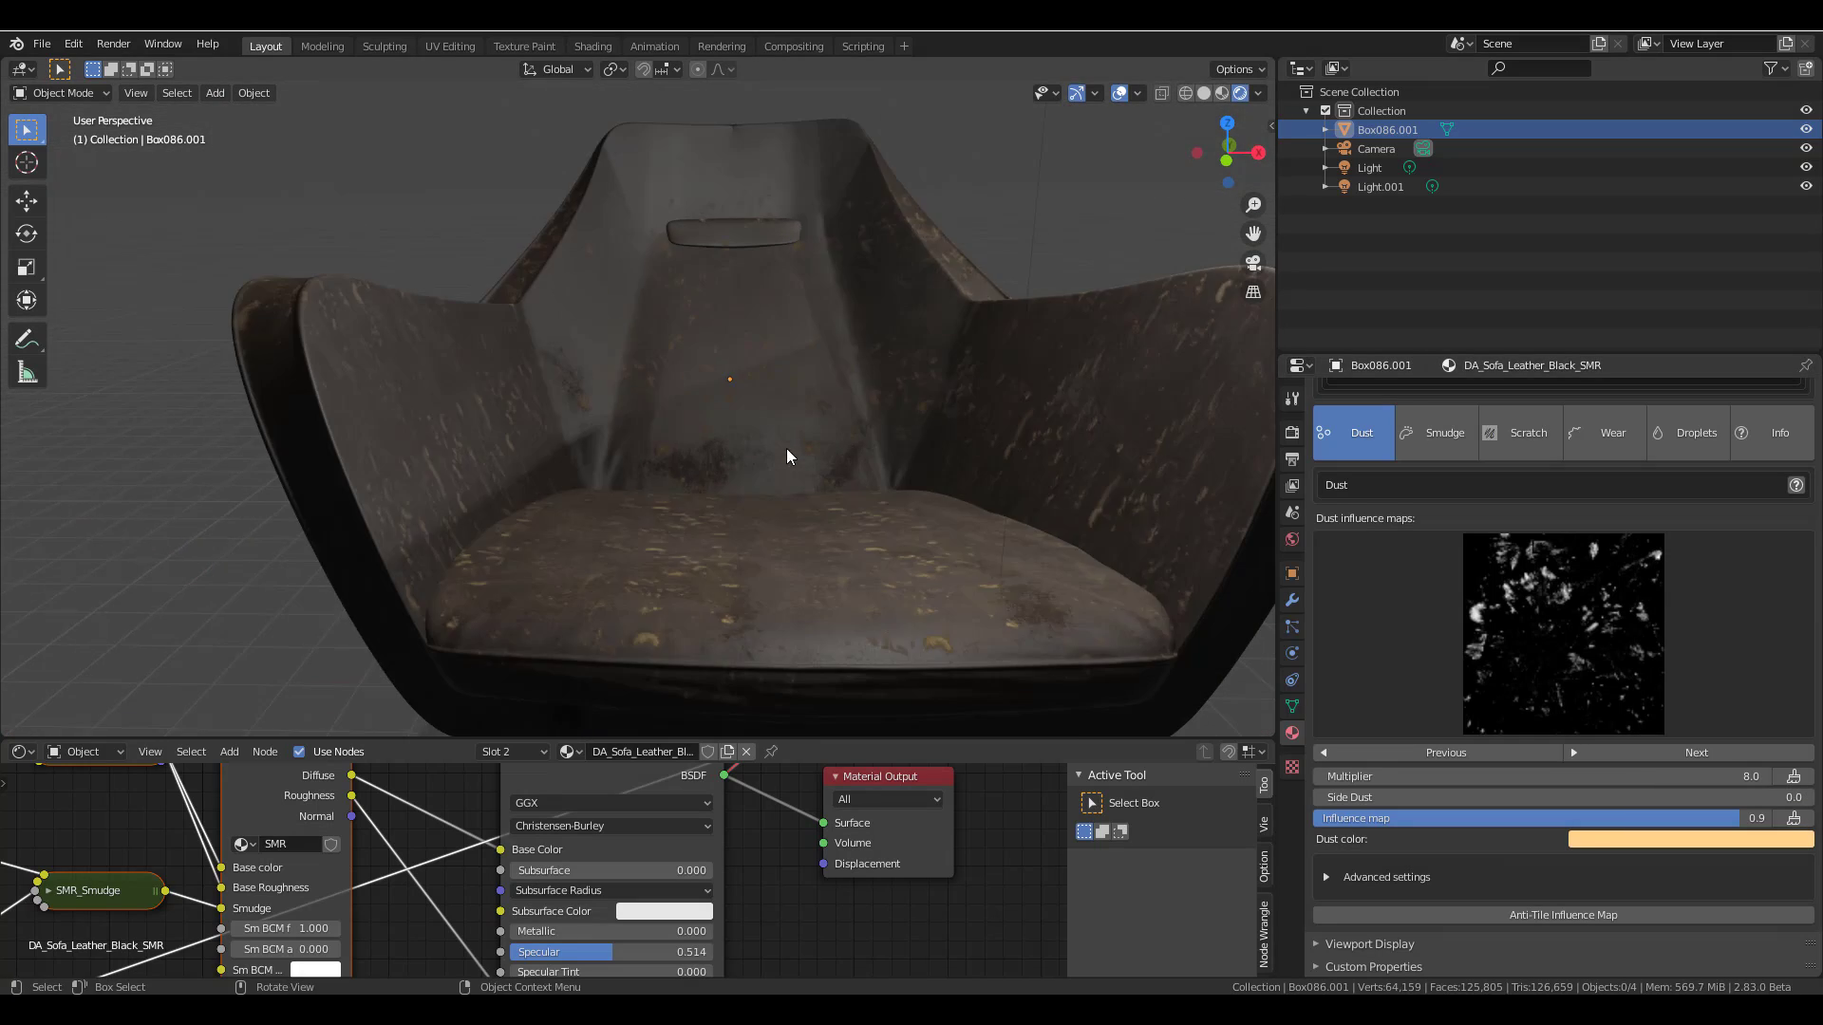
middle_click_drag(787, 449, 865, 475)
- Add 4K scratches to the chair's material with depth 0.73
scroll(1557, 570, "up", 8)
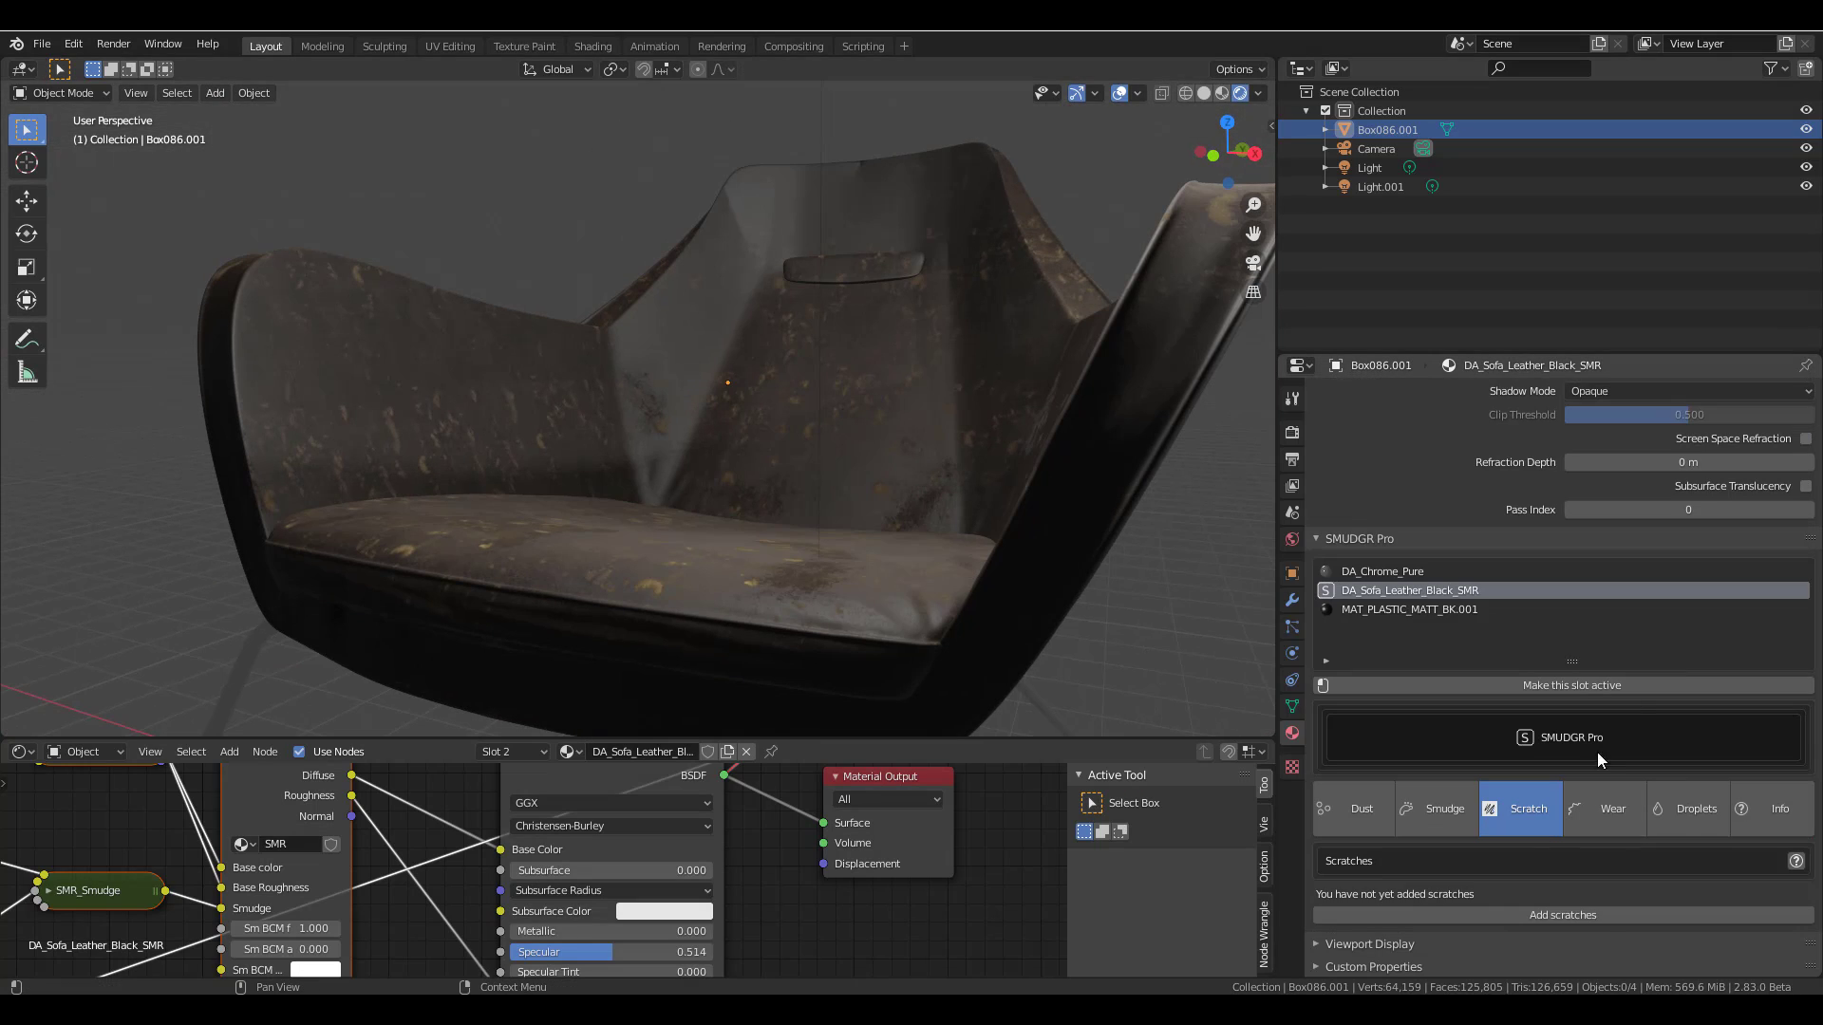
left_click(1524, 805)
scroll(1557, 760, "down", 4)
left_click(1056, 491)
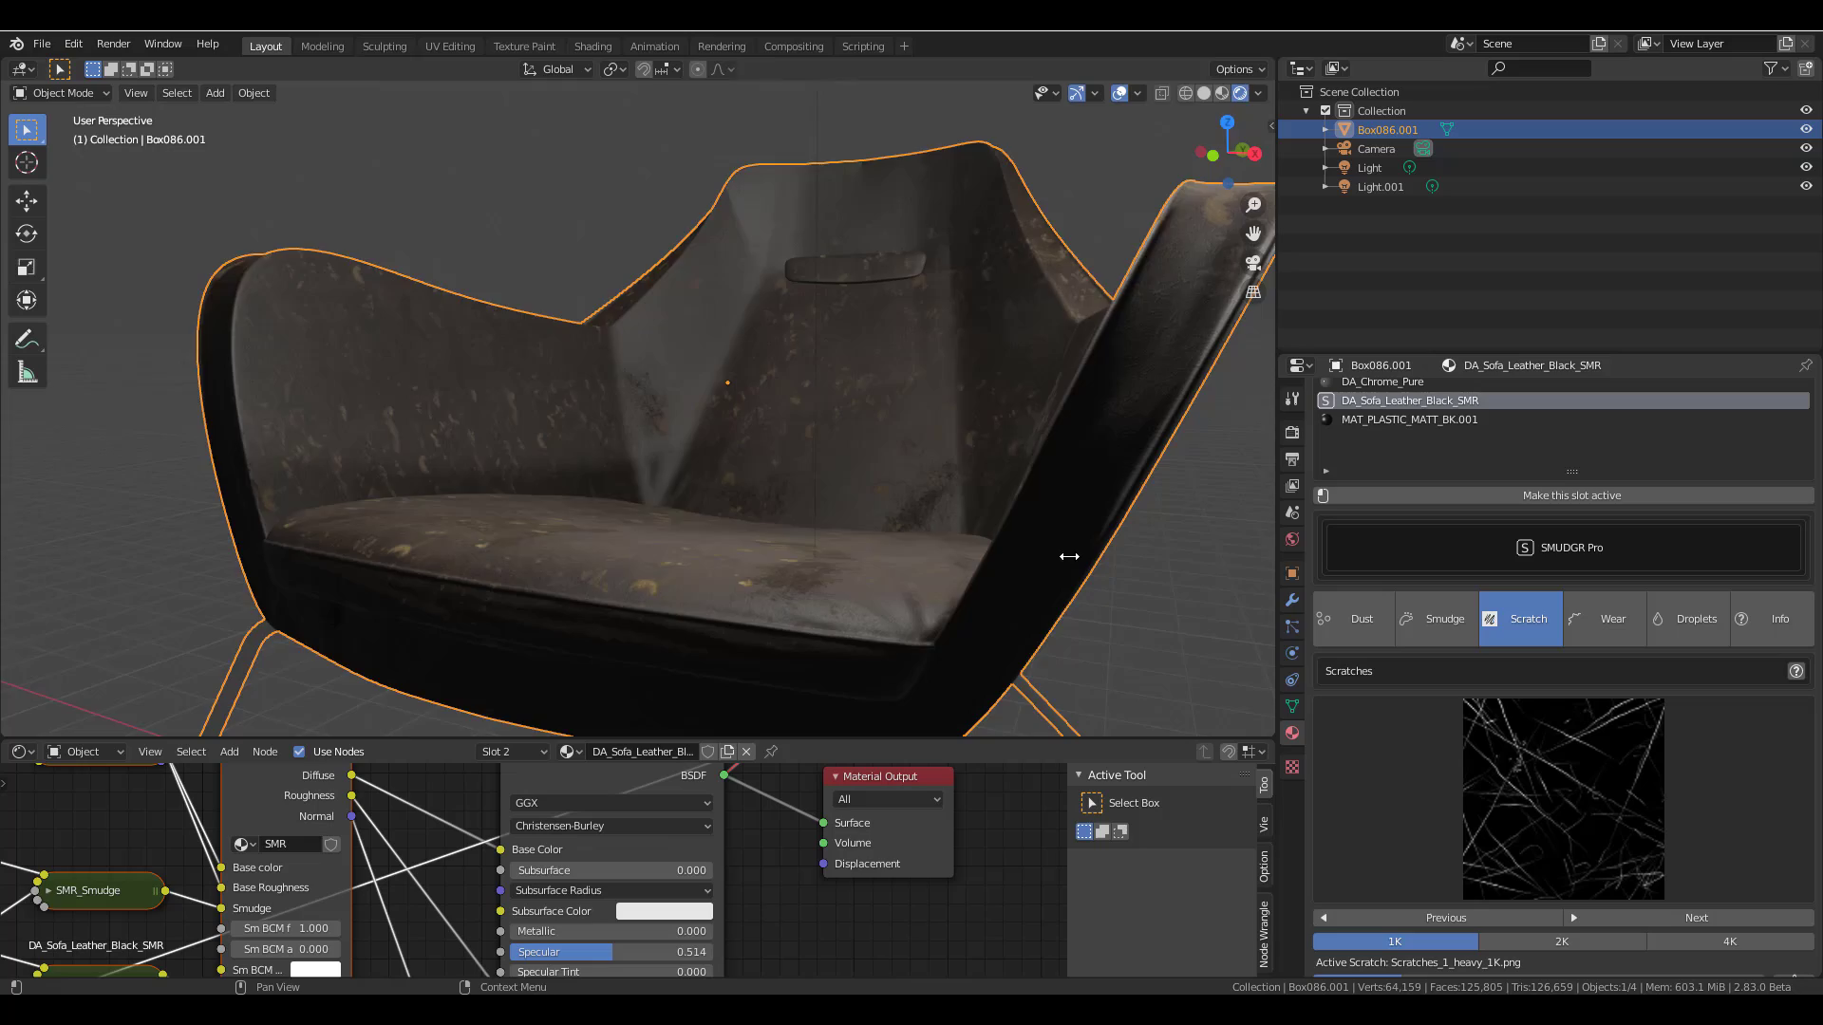
scroll(1051, 437, "up", 5)
middle_click_drag(1051, 437, 890, 479)
scroll(1618, 806, "down", 4)
left_click(1730, 751)
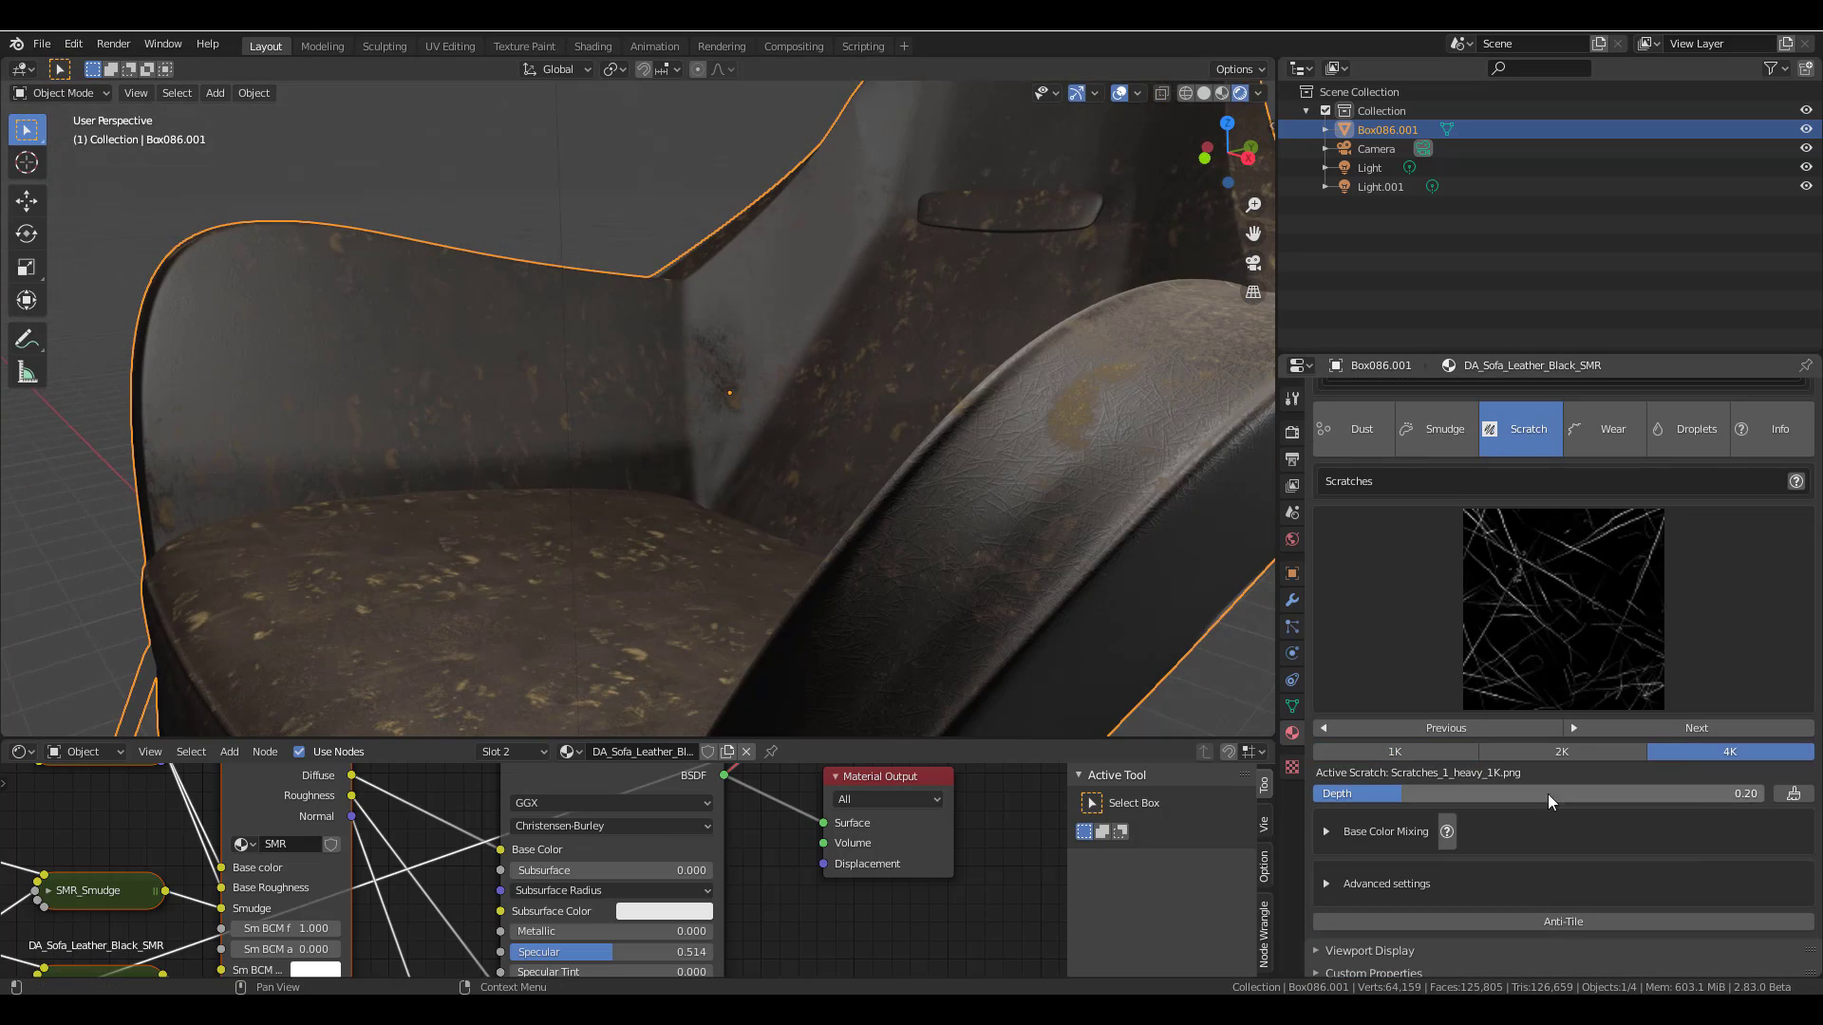
left_click_drag(1548, 794, 1608, 788)
- Expand the scratches' Base Color Mixing and set BCM Intensity to 1.0
scroll(915, 438, "down", 5)
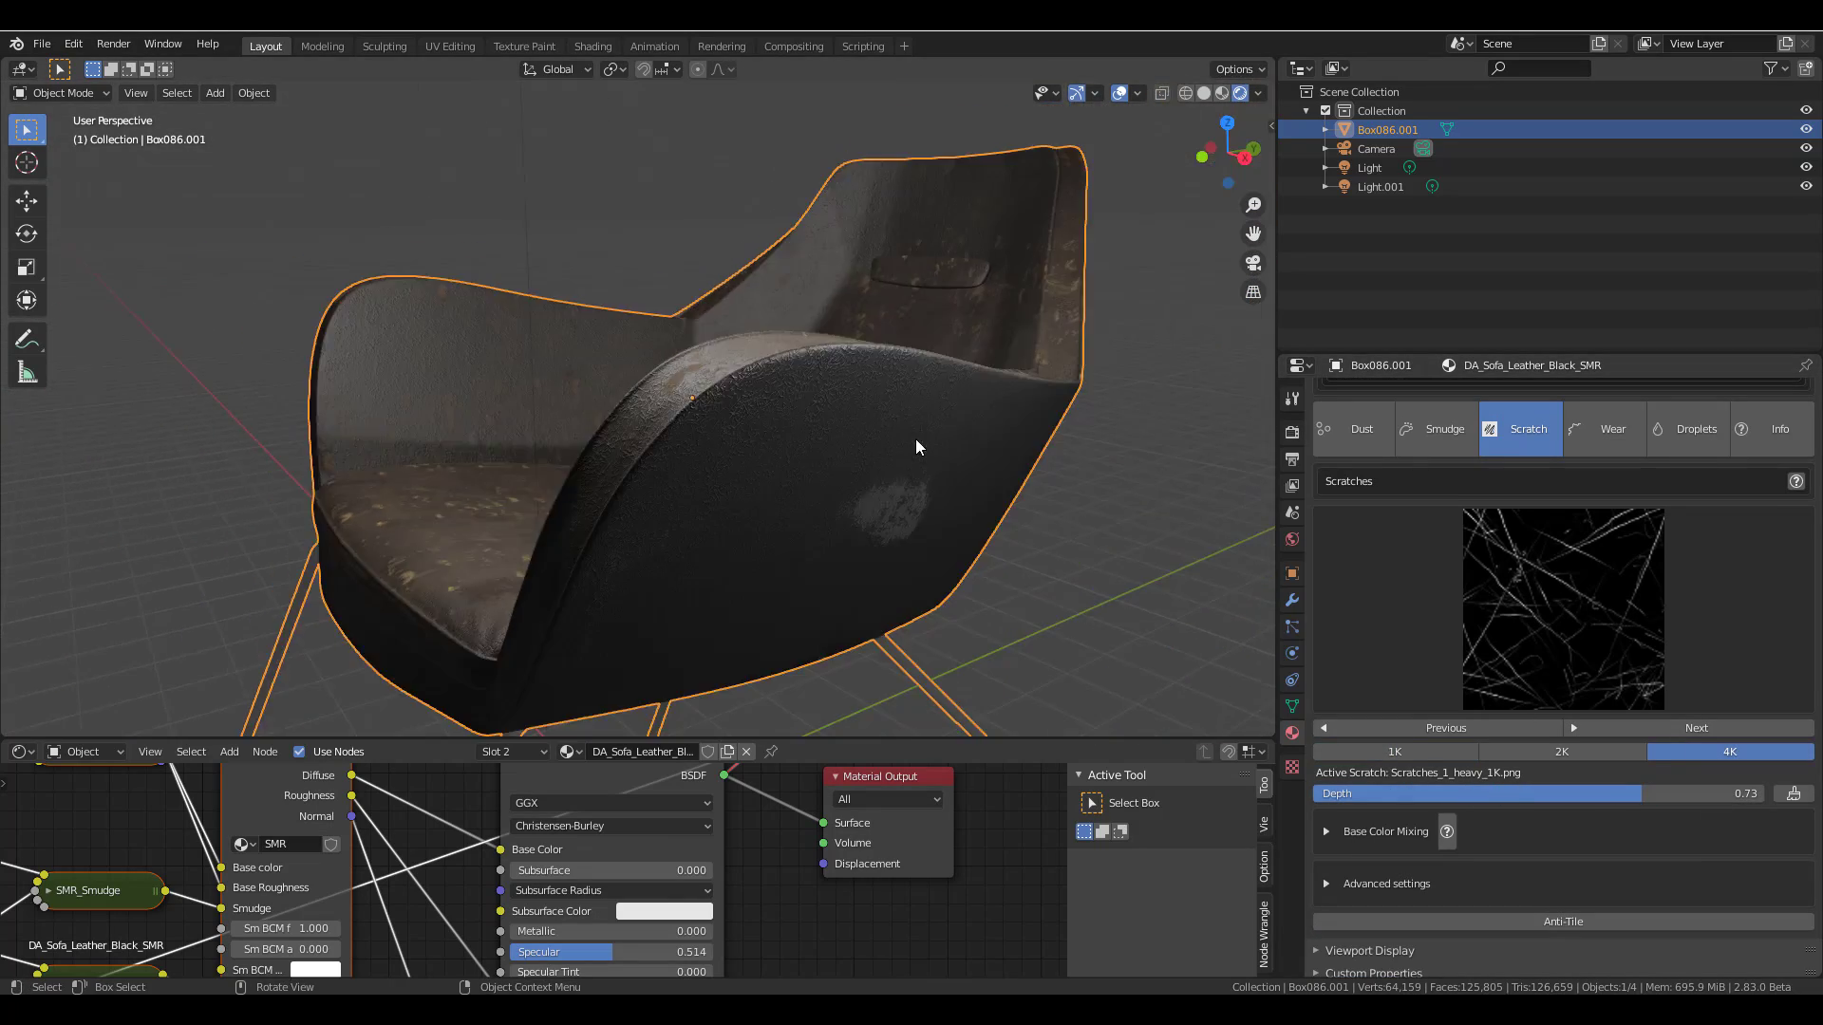
middle_click_drag(915, 439, 718, 737)
left_click_drag(718, 736, 871, 834)
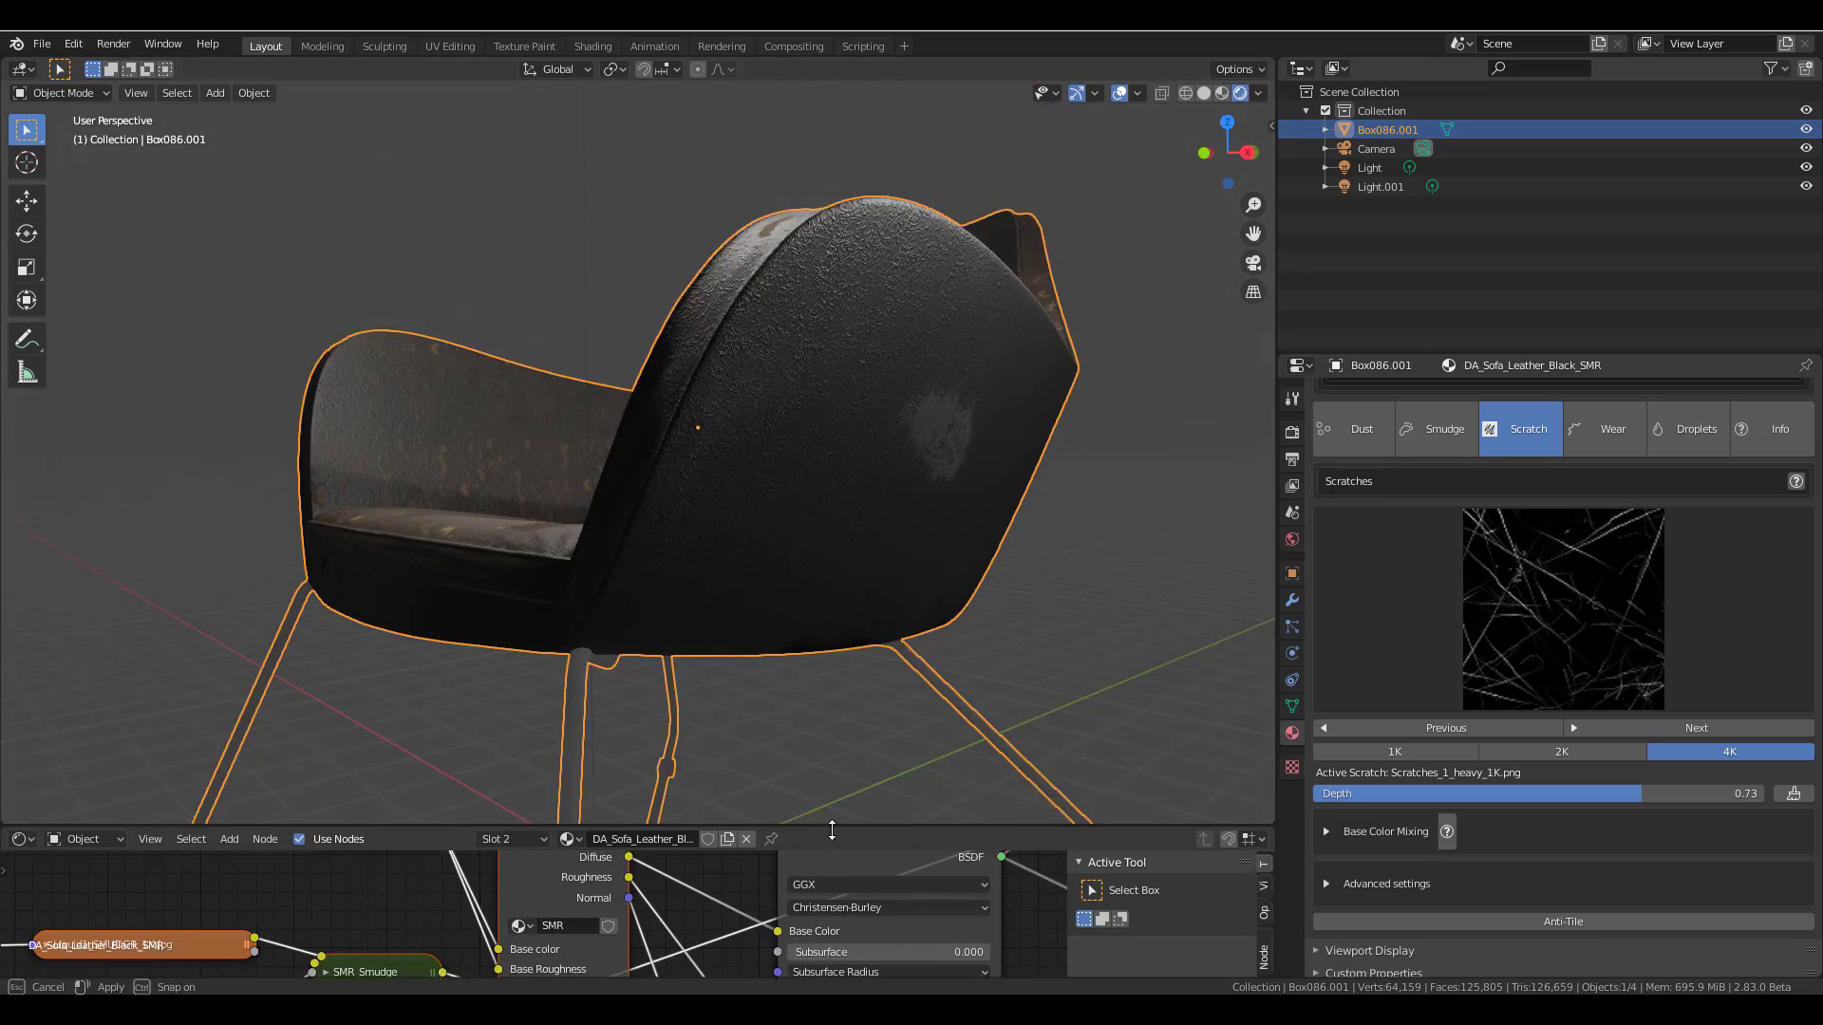
scroll(975, 549, "up", 5)
middle_click_drag(893, 608, 975, 548)
left_click(1614, 832)
scroll(1479, 899, "down", 1)
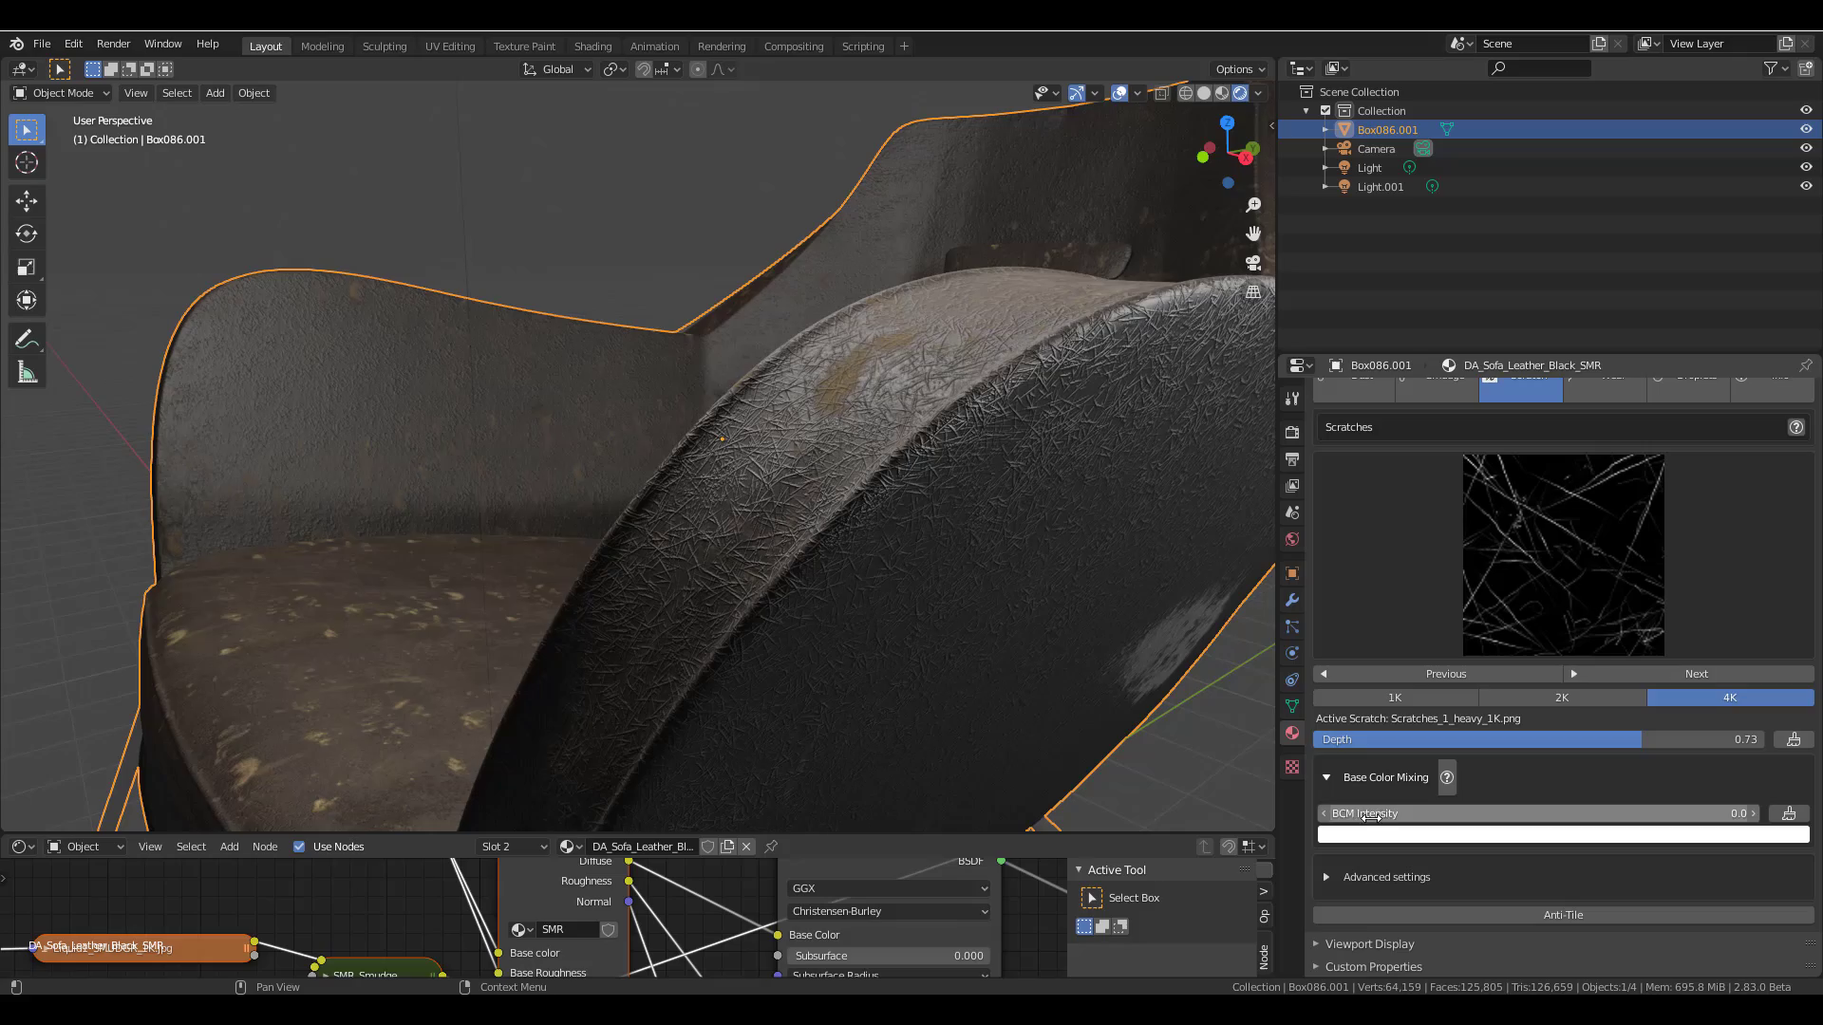
left_click_drag(1422, 814, 1463, 814)
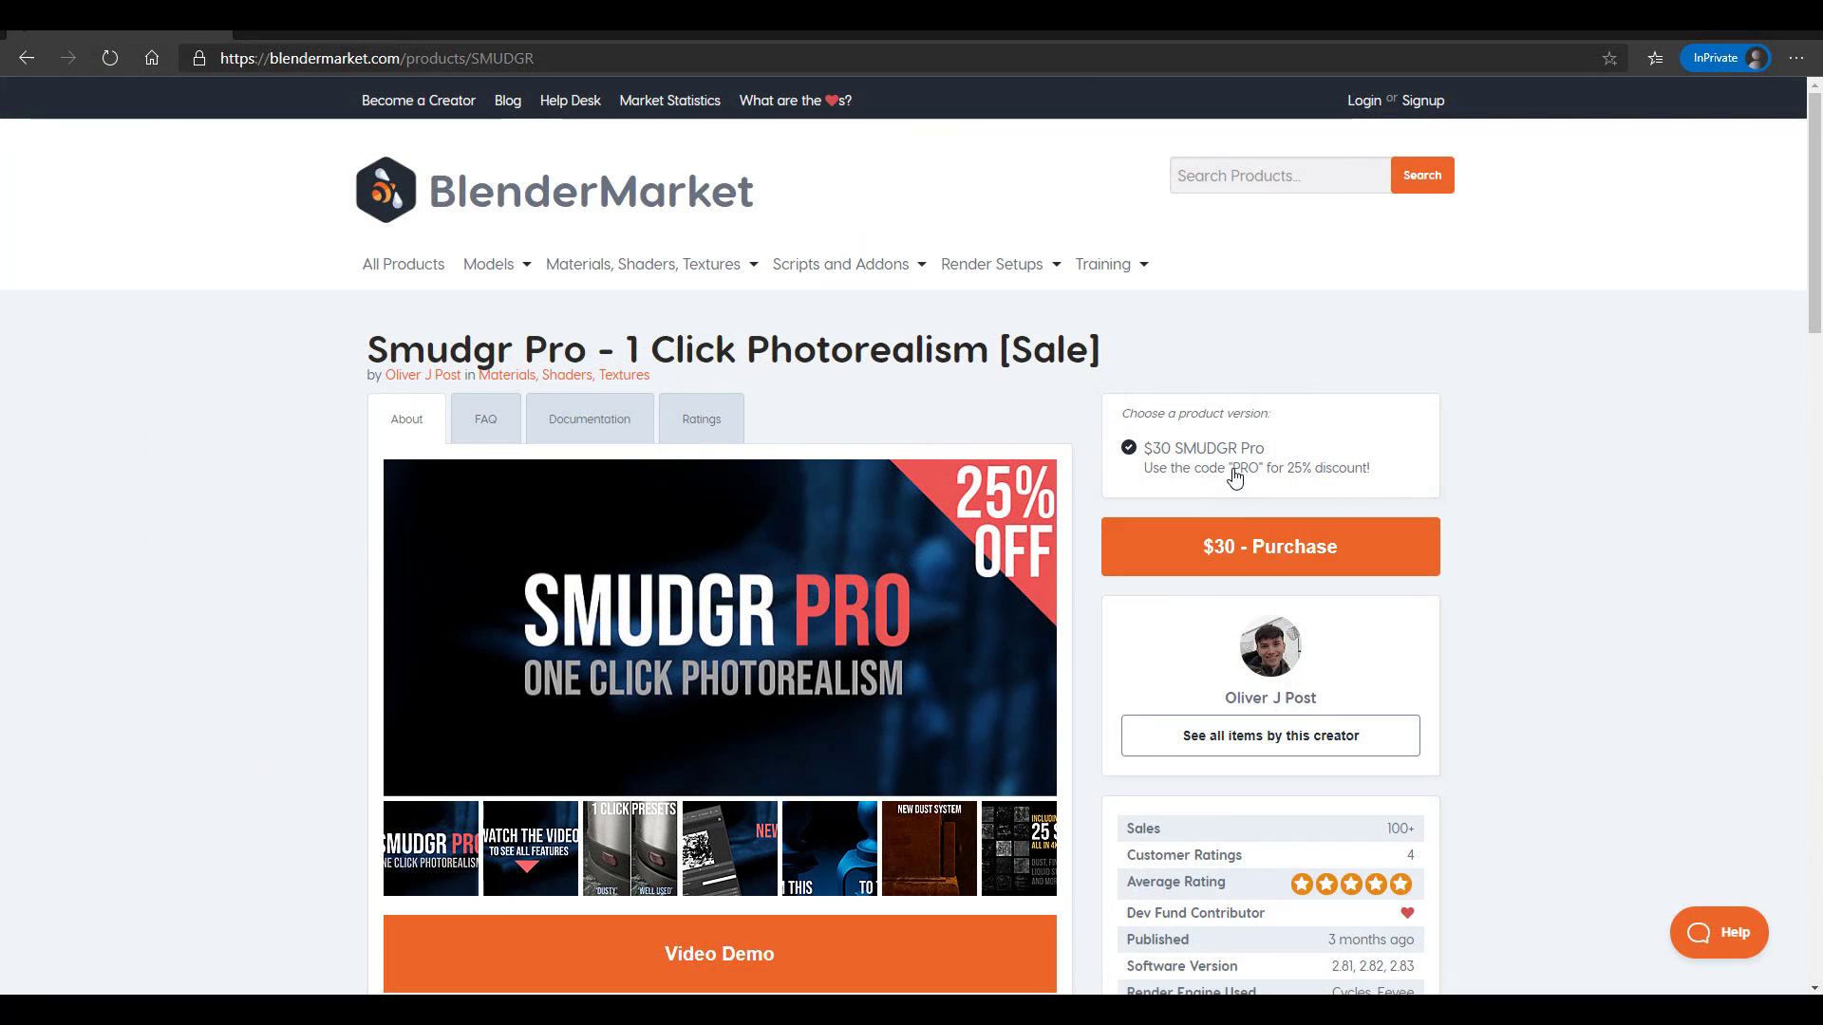
- Scroll the Smudgr Pro page down to the presets image and Main features list
scroll(1211, 541, "down", 10)
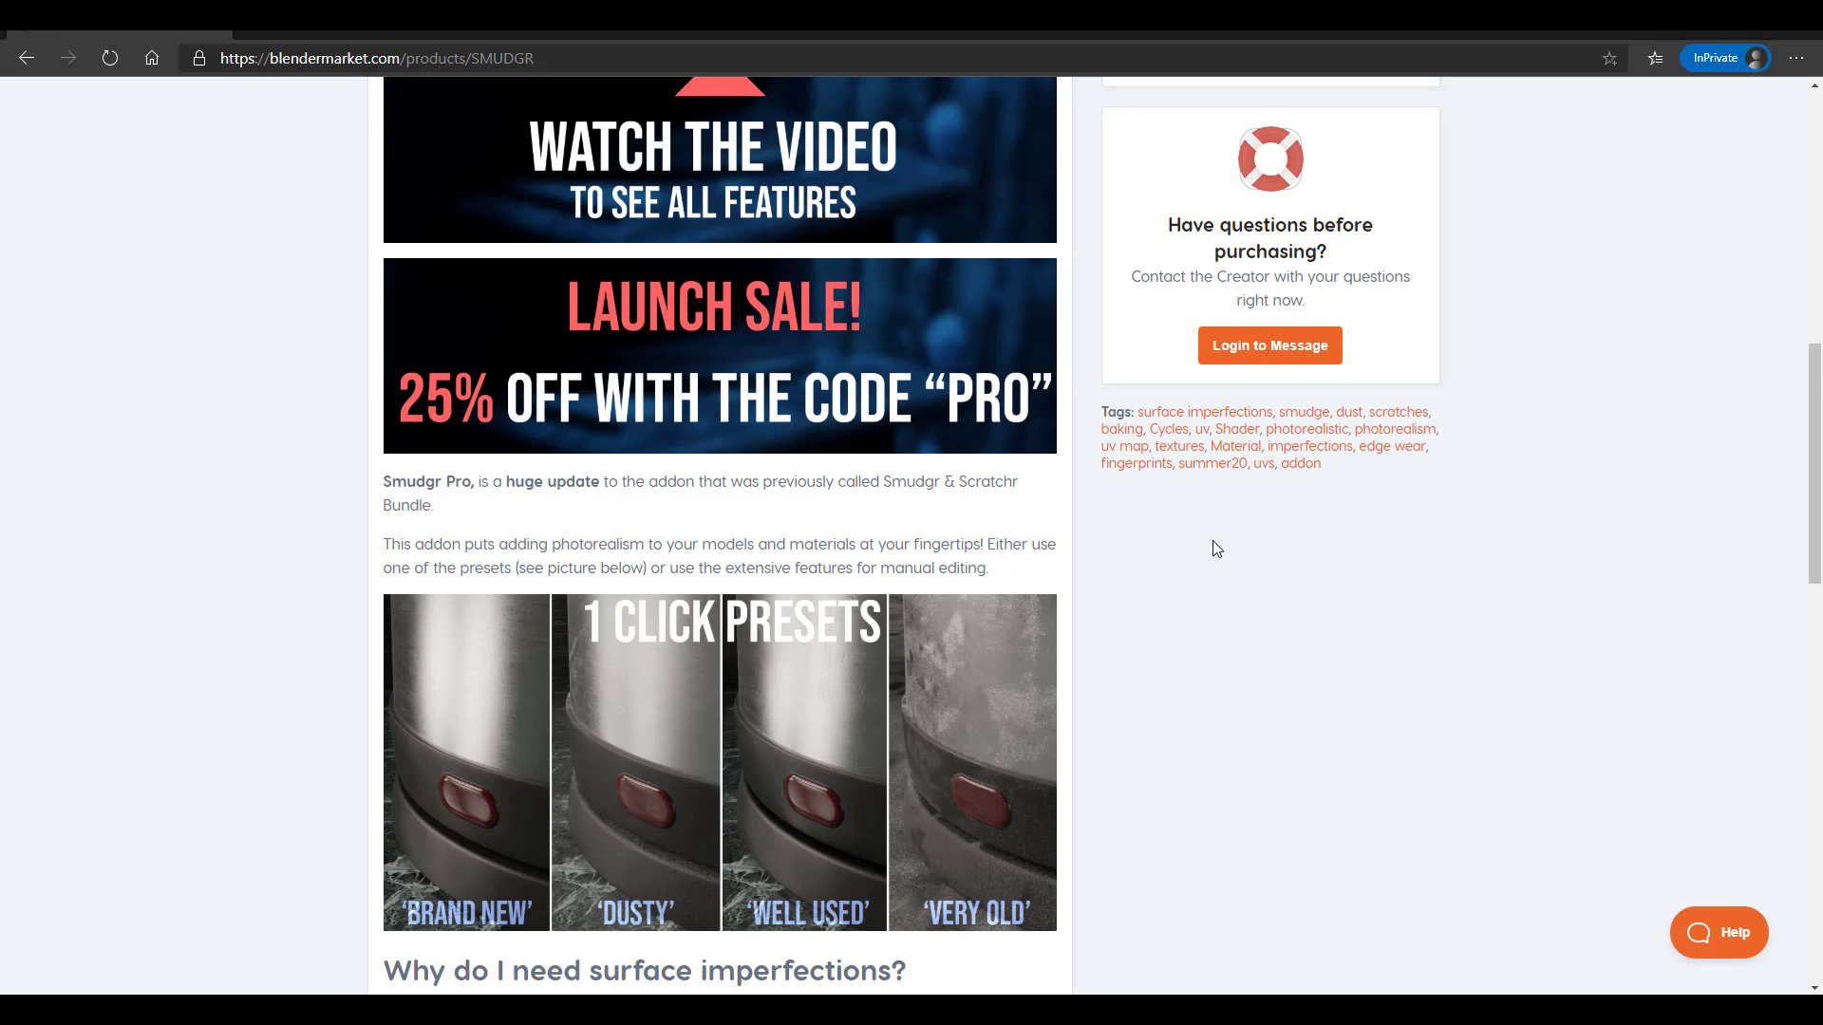
scroll(1211, 546, "down", 4)
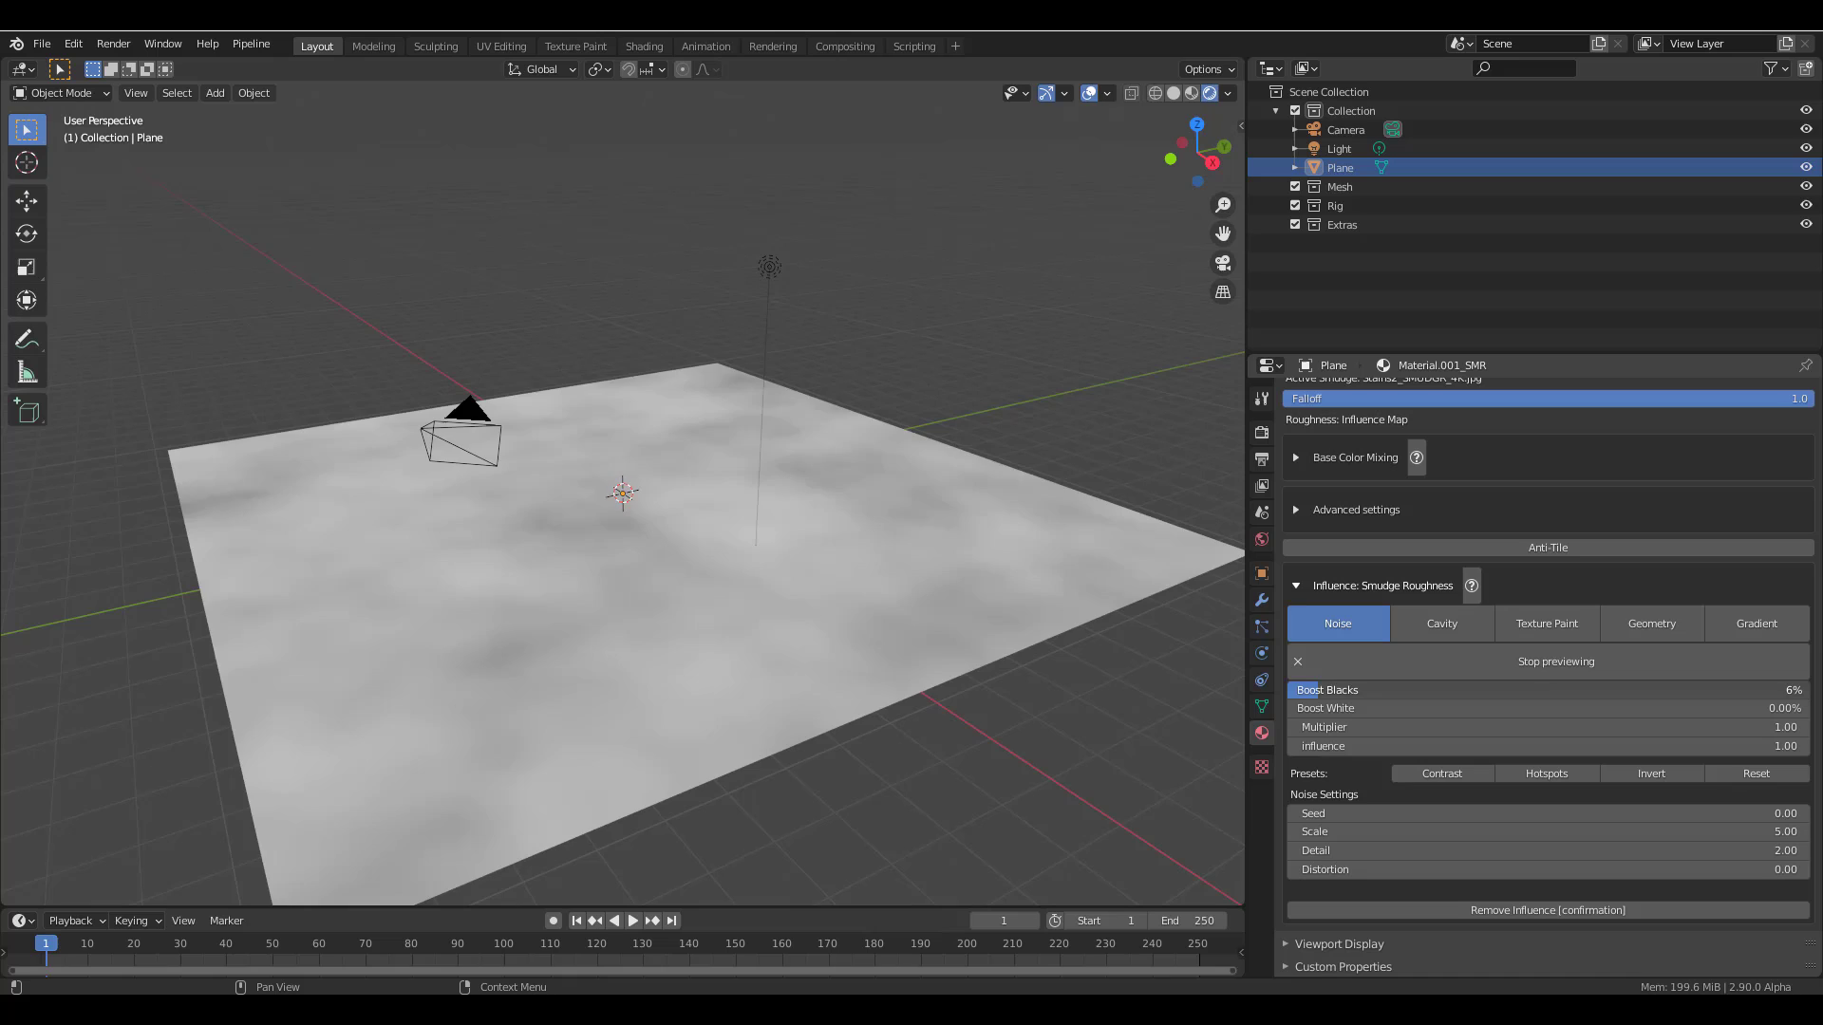
- Raise the noise influence's Boost Blacks, then settle it at about 74%
left_click_drag(1400, 691, 1540, 690)
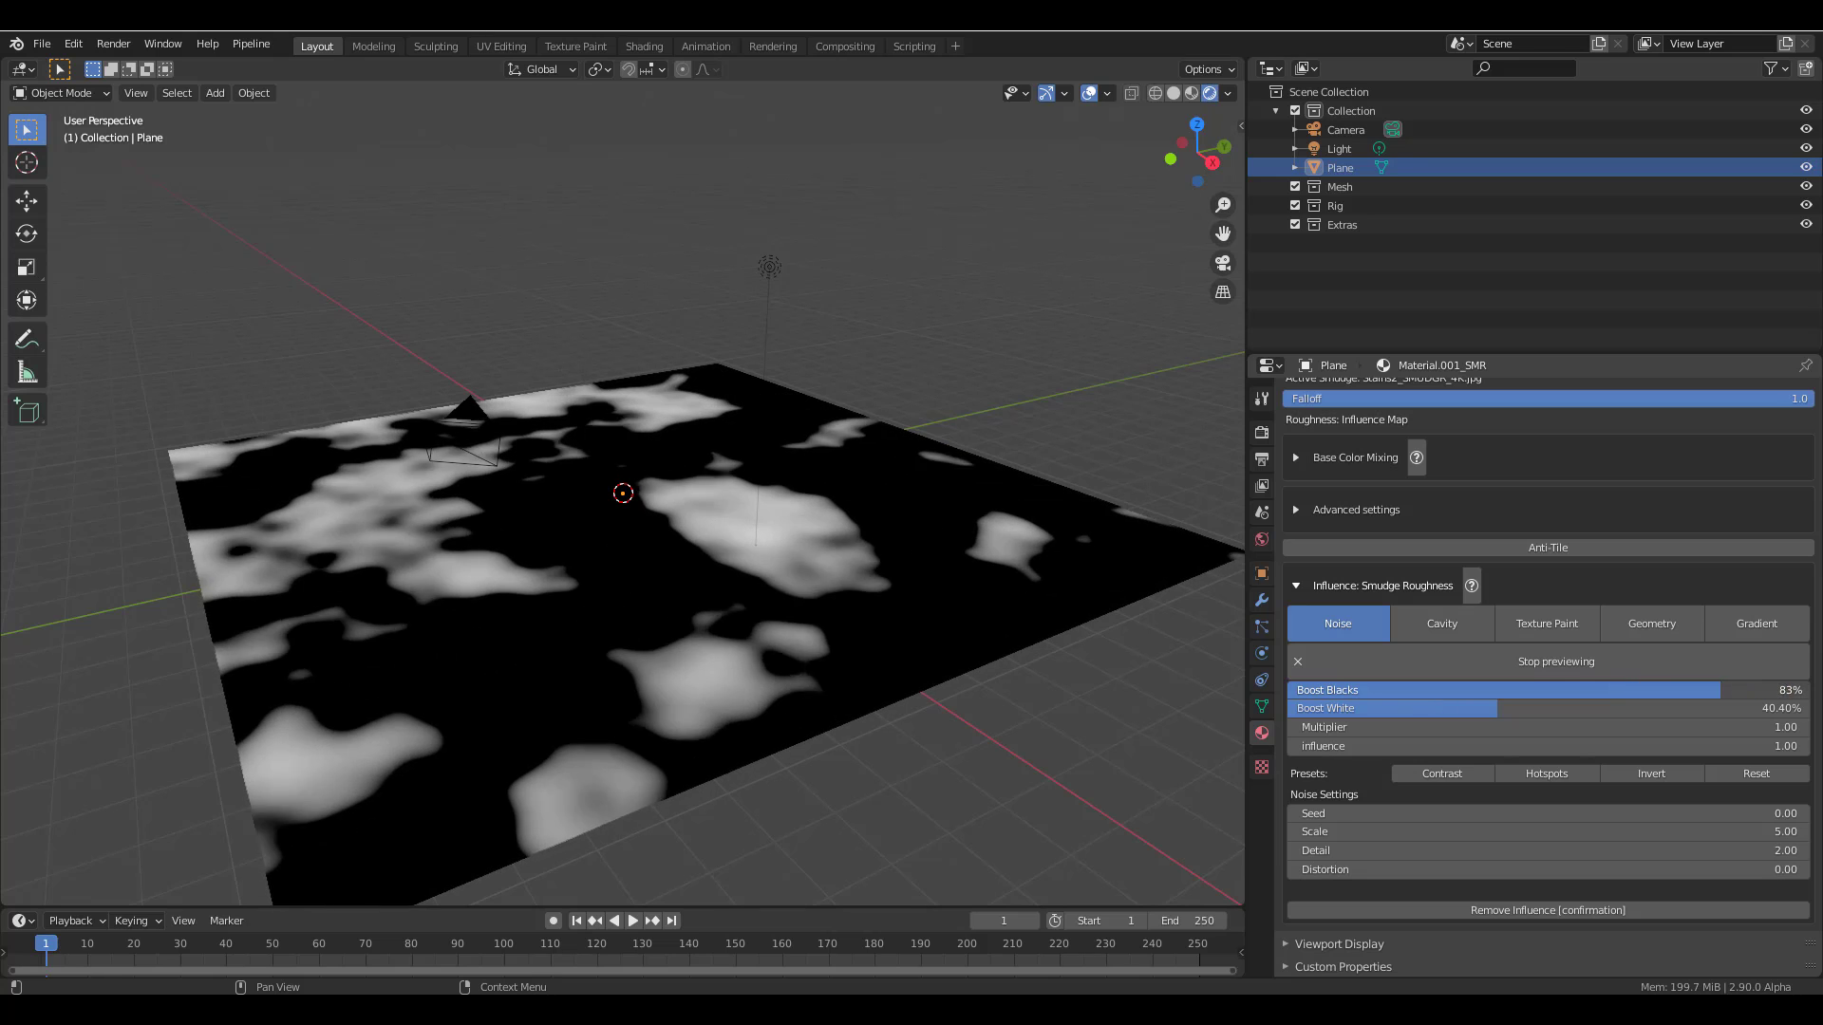
left_click_drag(1720, 690, 1671, 691)
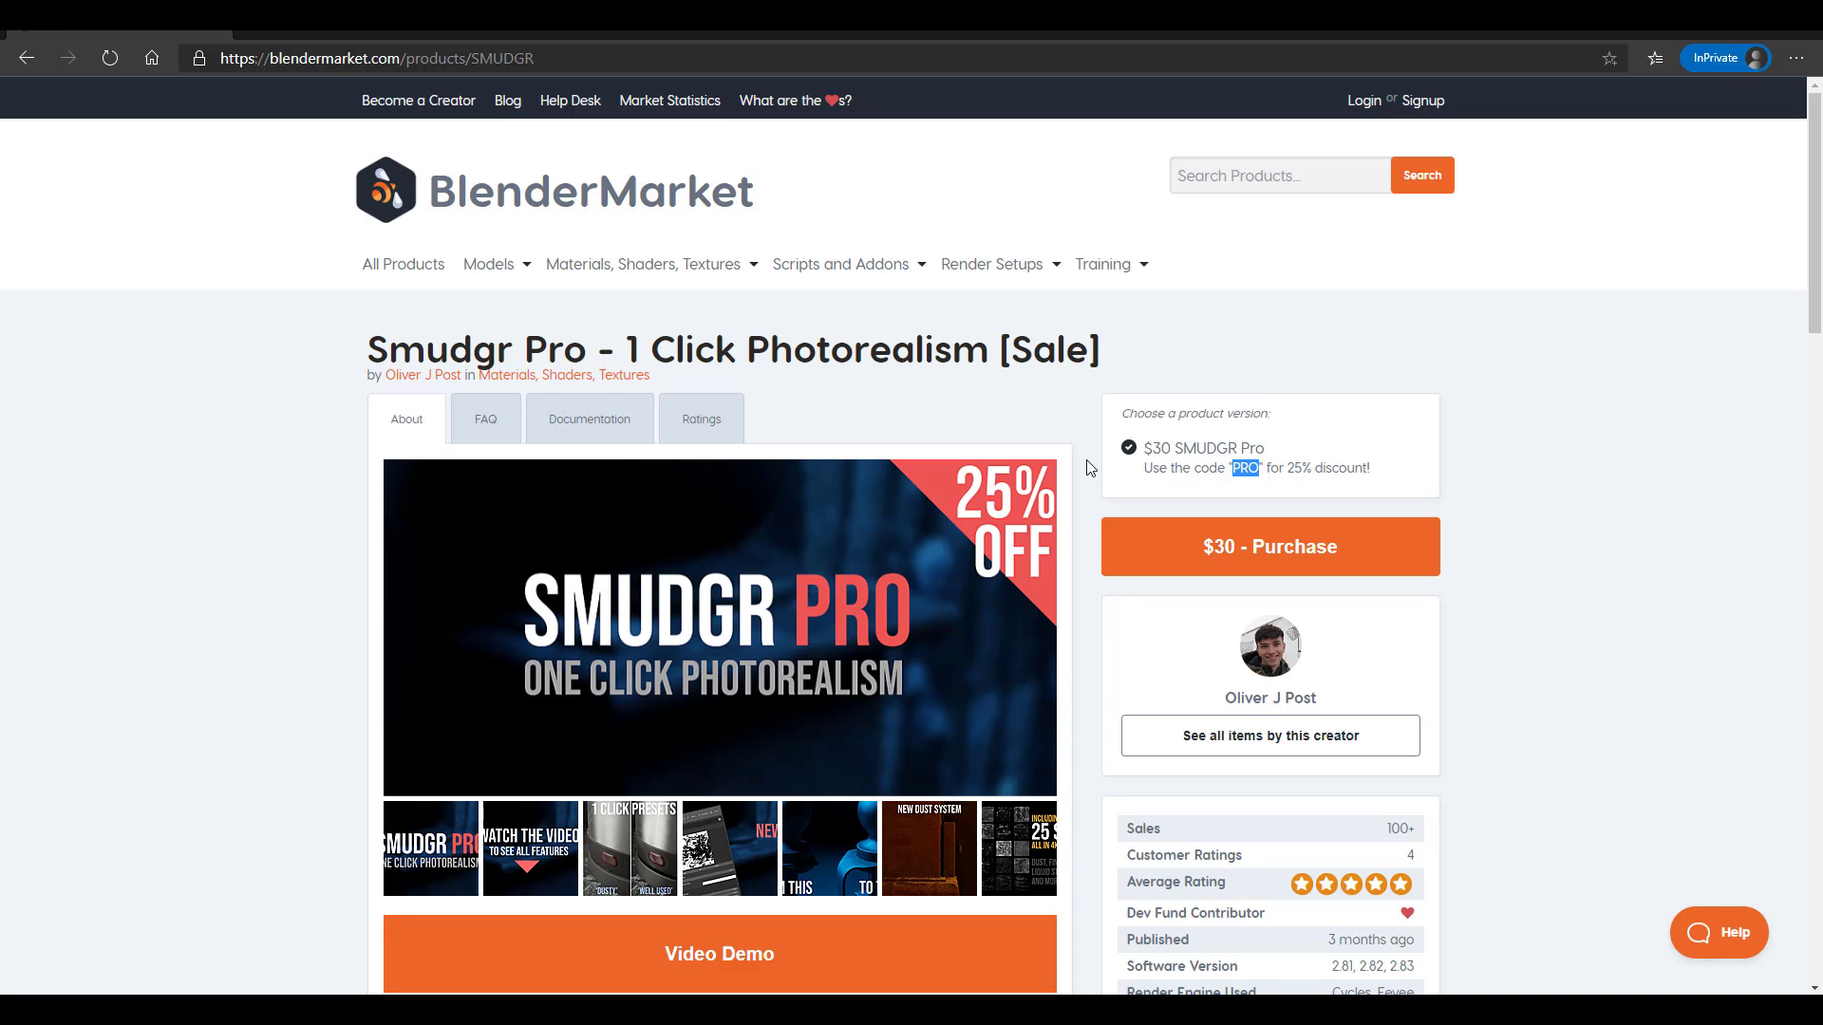
- Scroll the Smudgr Pro page down and back up, then browse the gallery images including NEW UI
scroll(1089, 474, "down", 20)
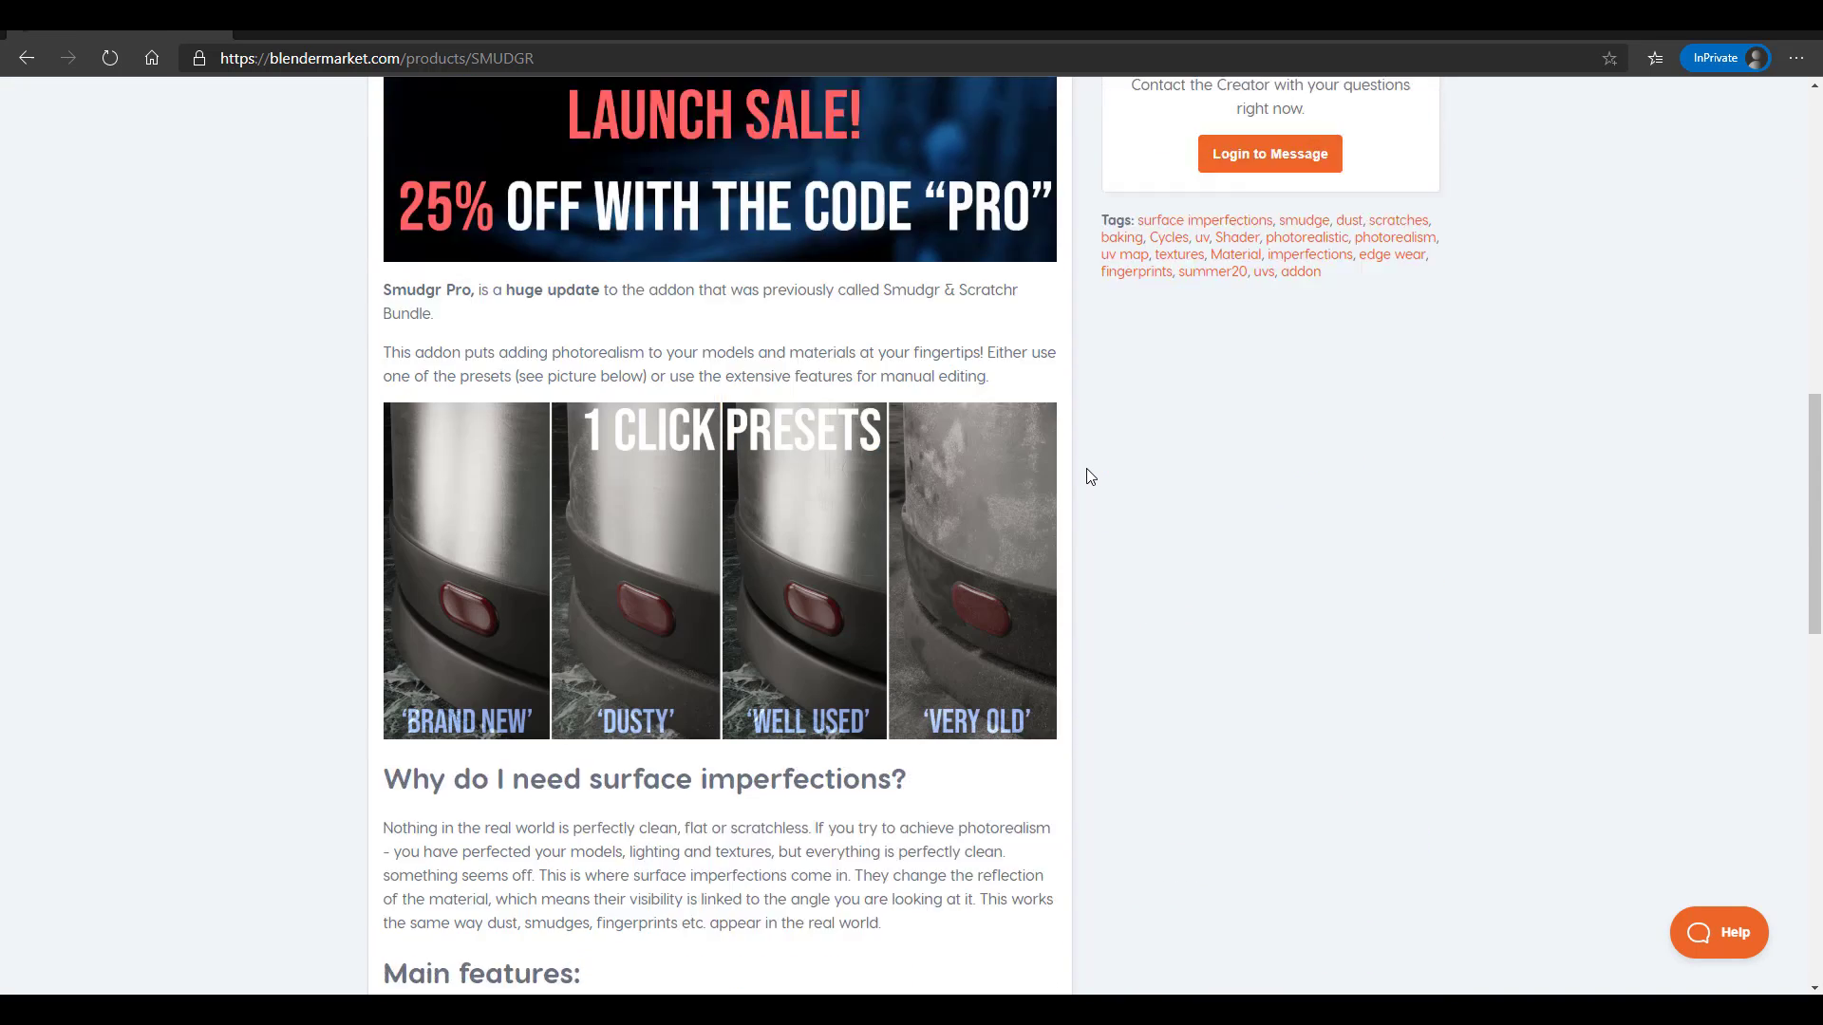
scroll(1089, 475, "down", 3)
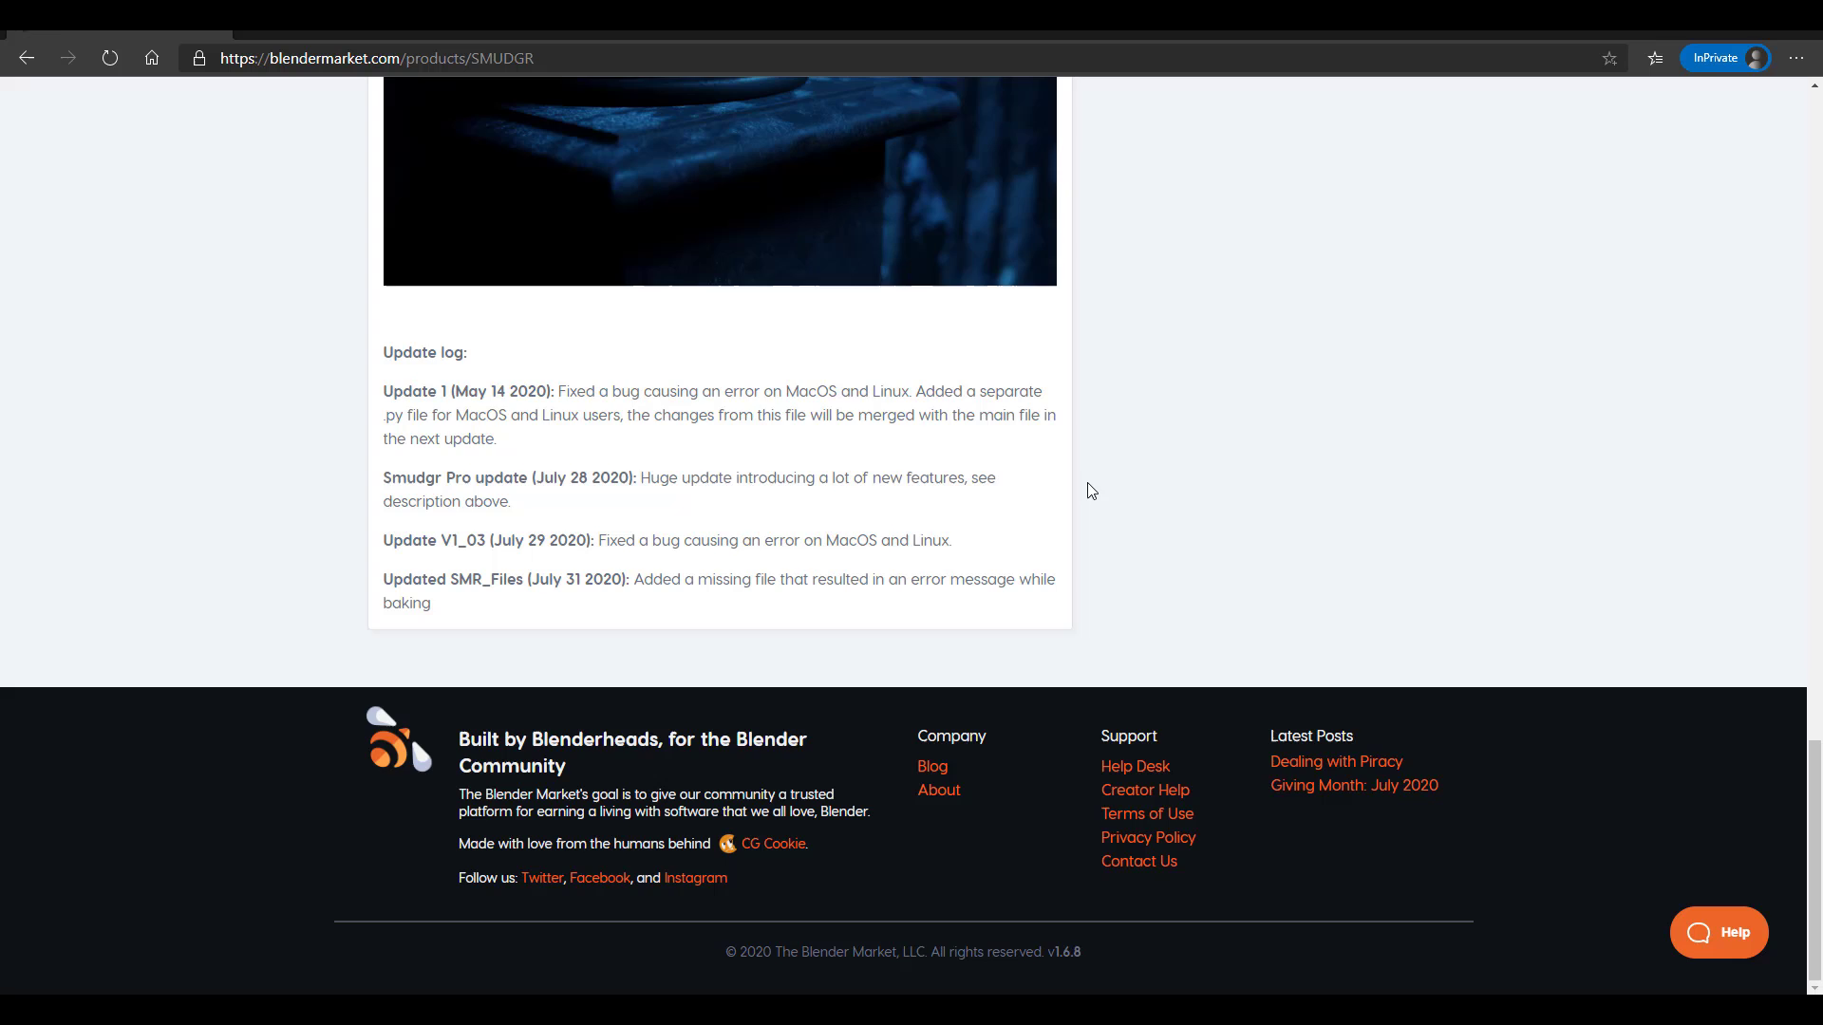
scroll(1092, 490, "up", 20)
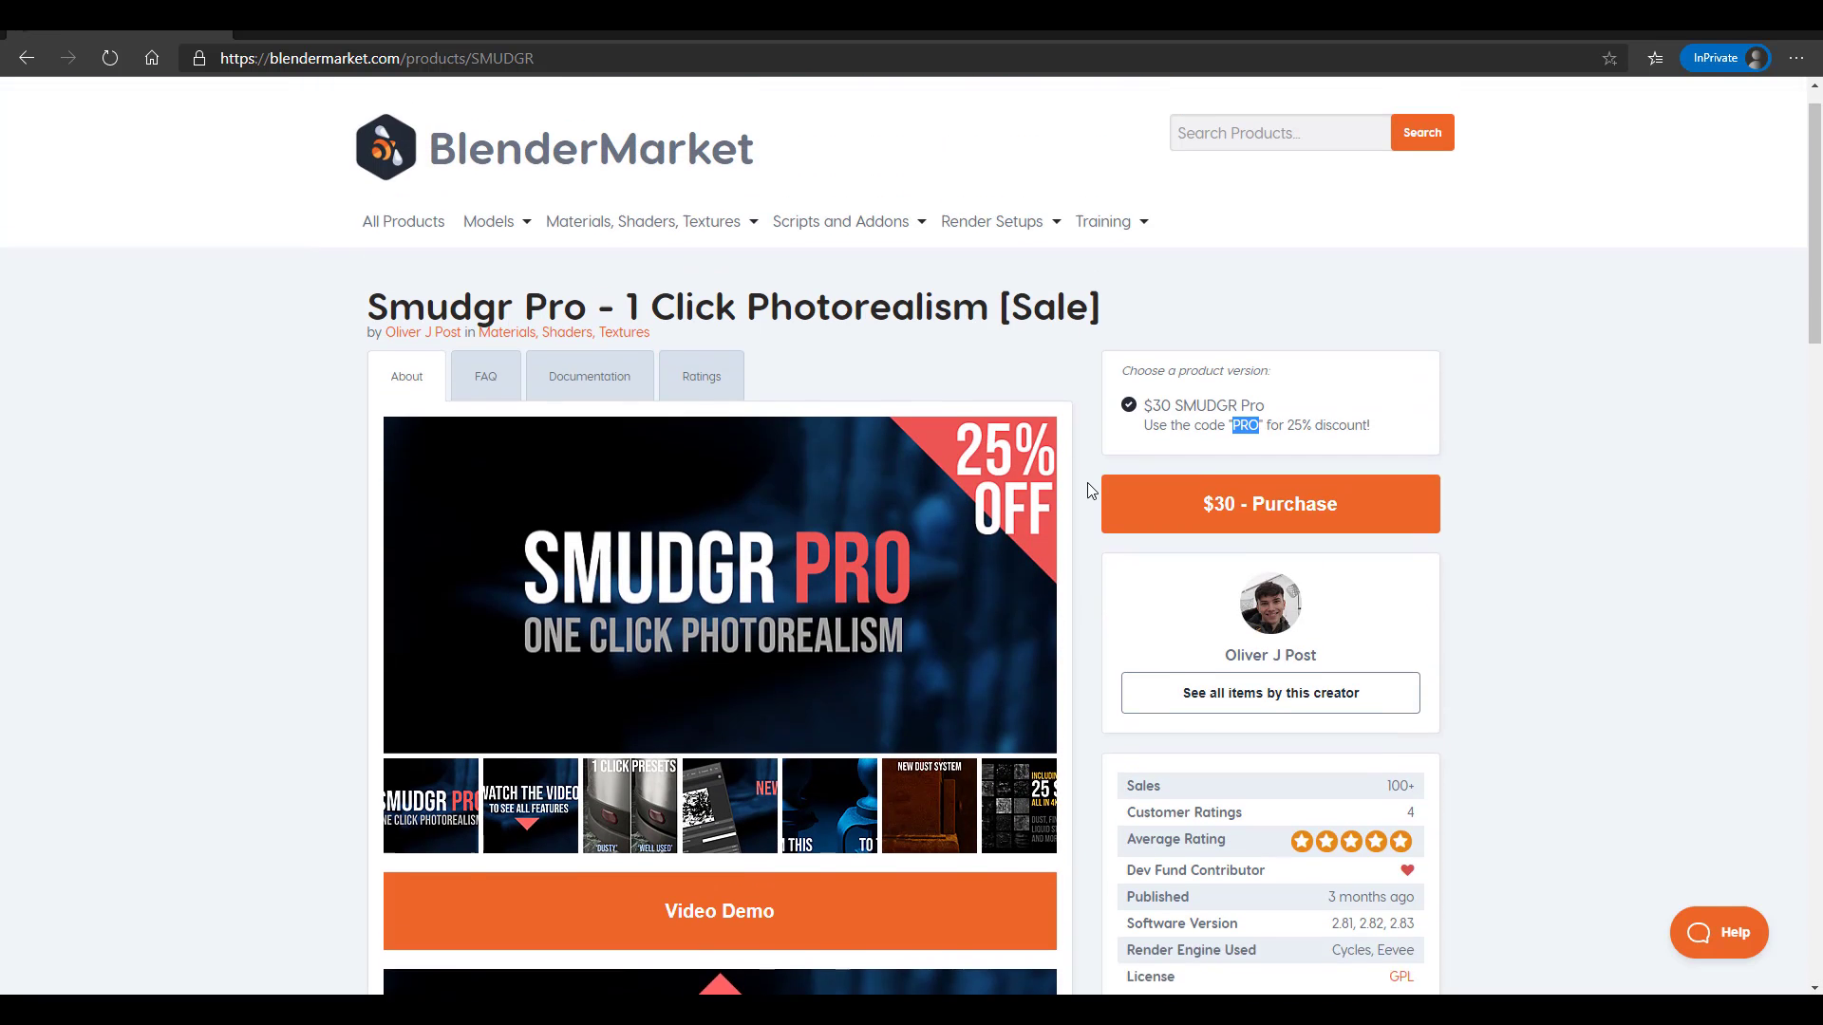
scroll(1092, 490, "up", 1)
left_click(629, 845)
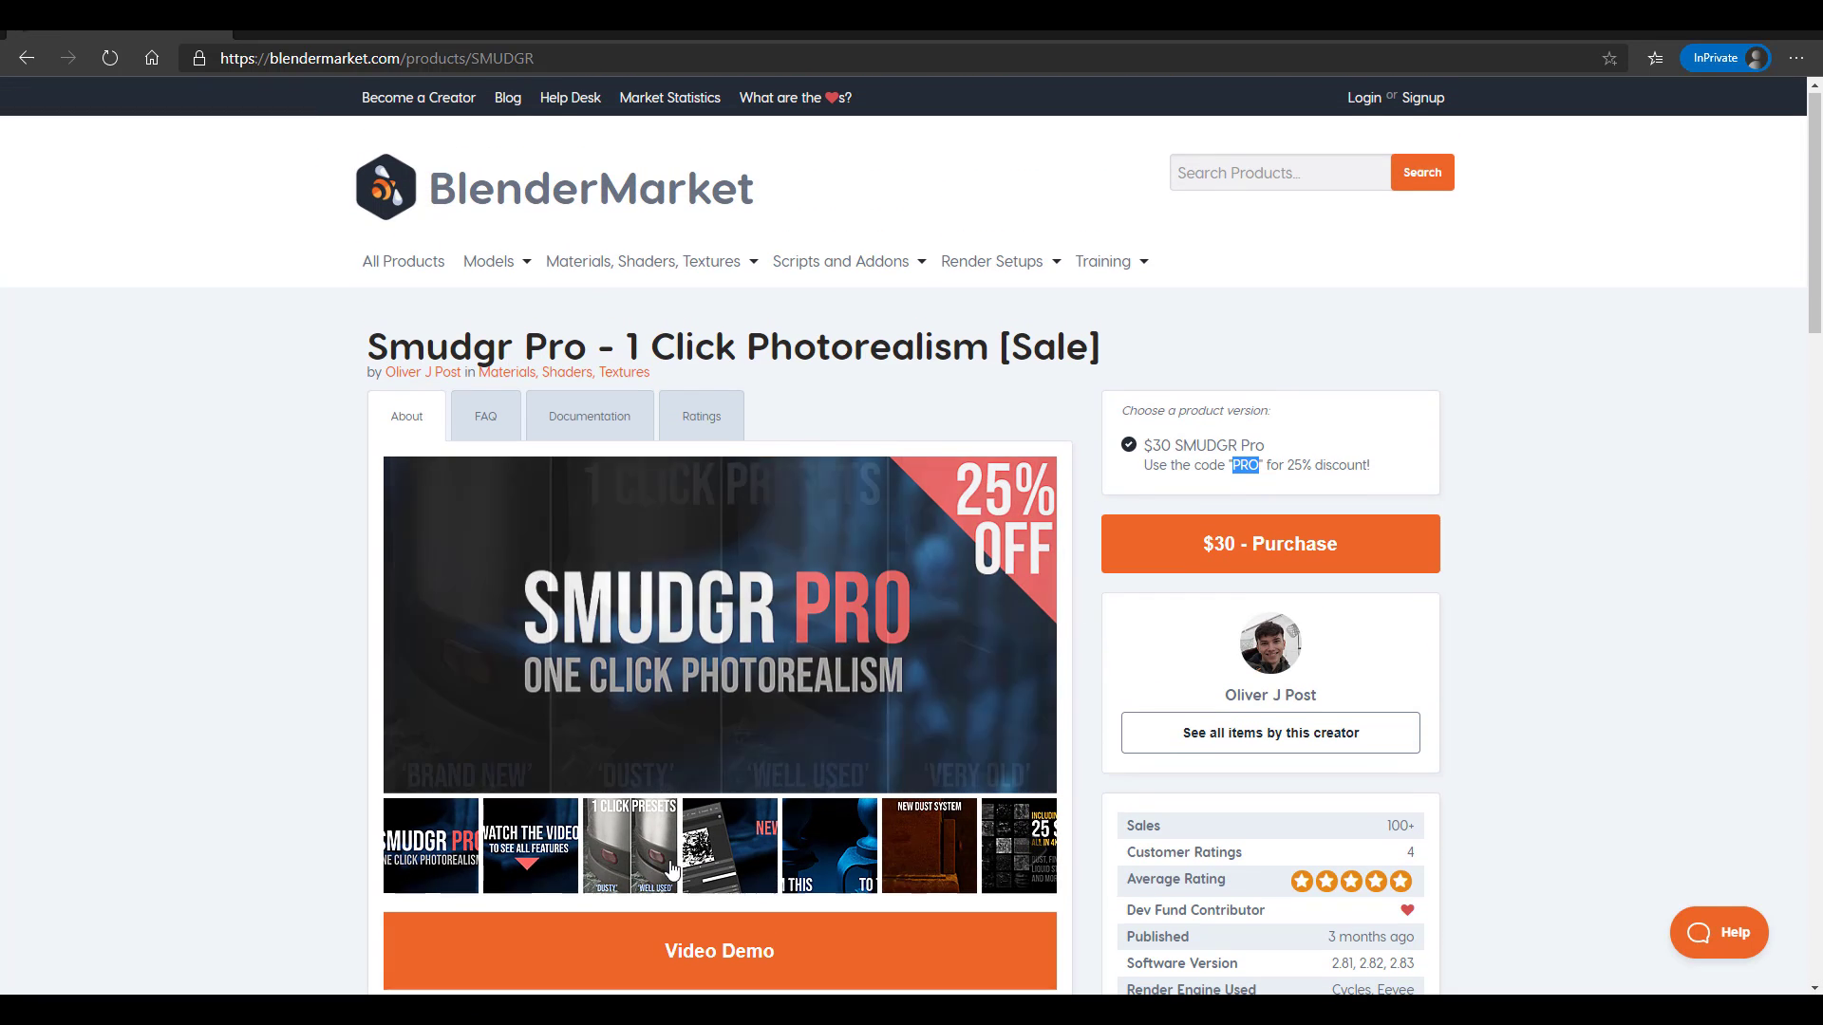
left_click(753, 854)
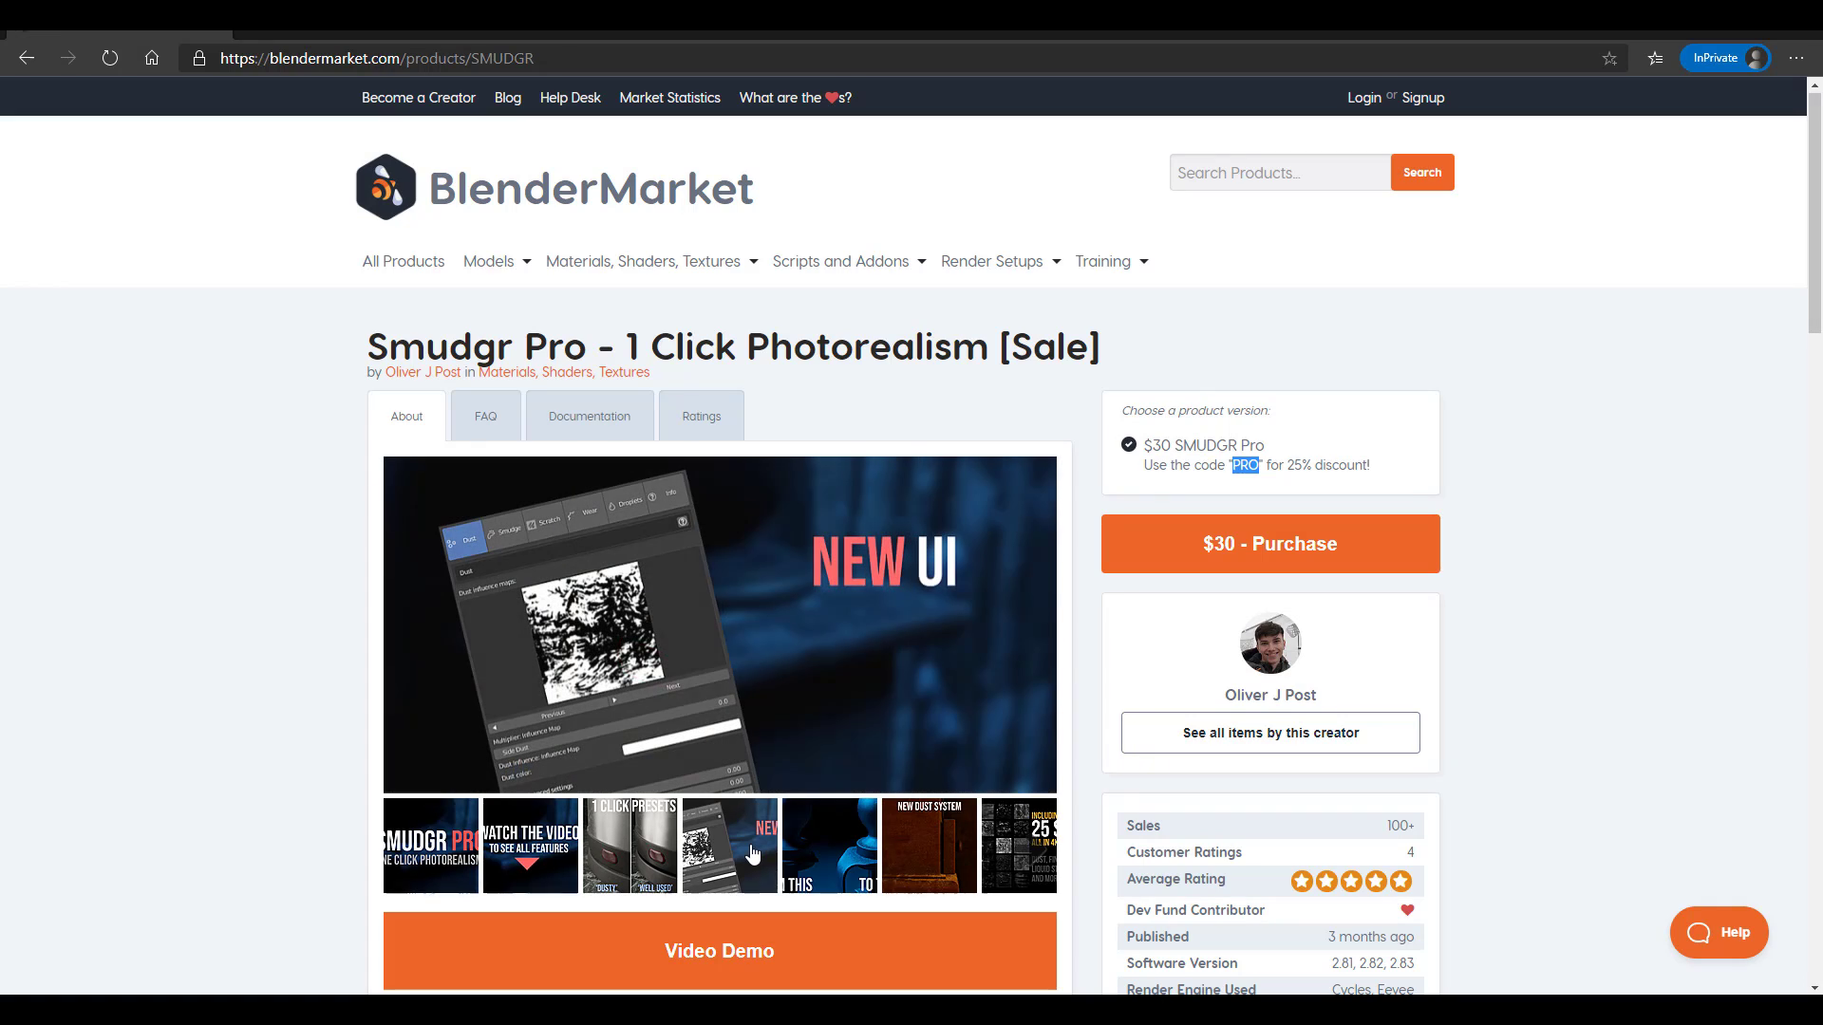
left_click(840, 850)
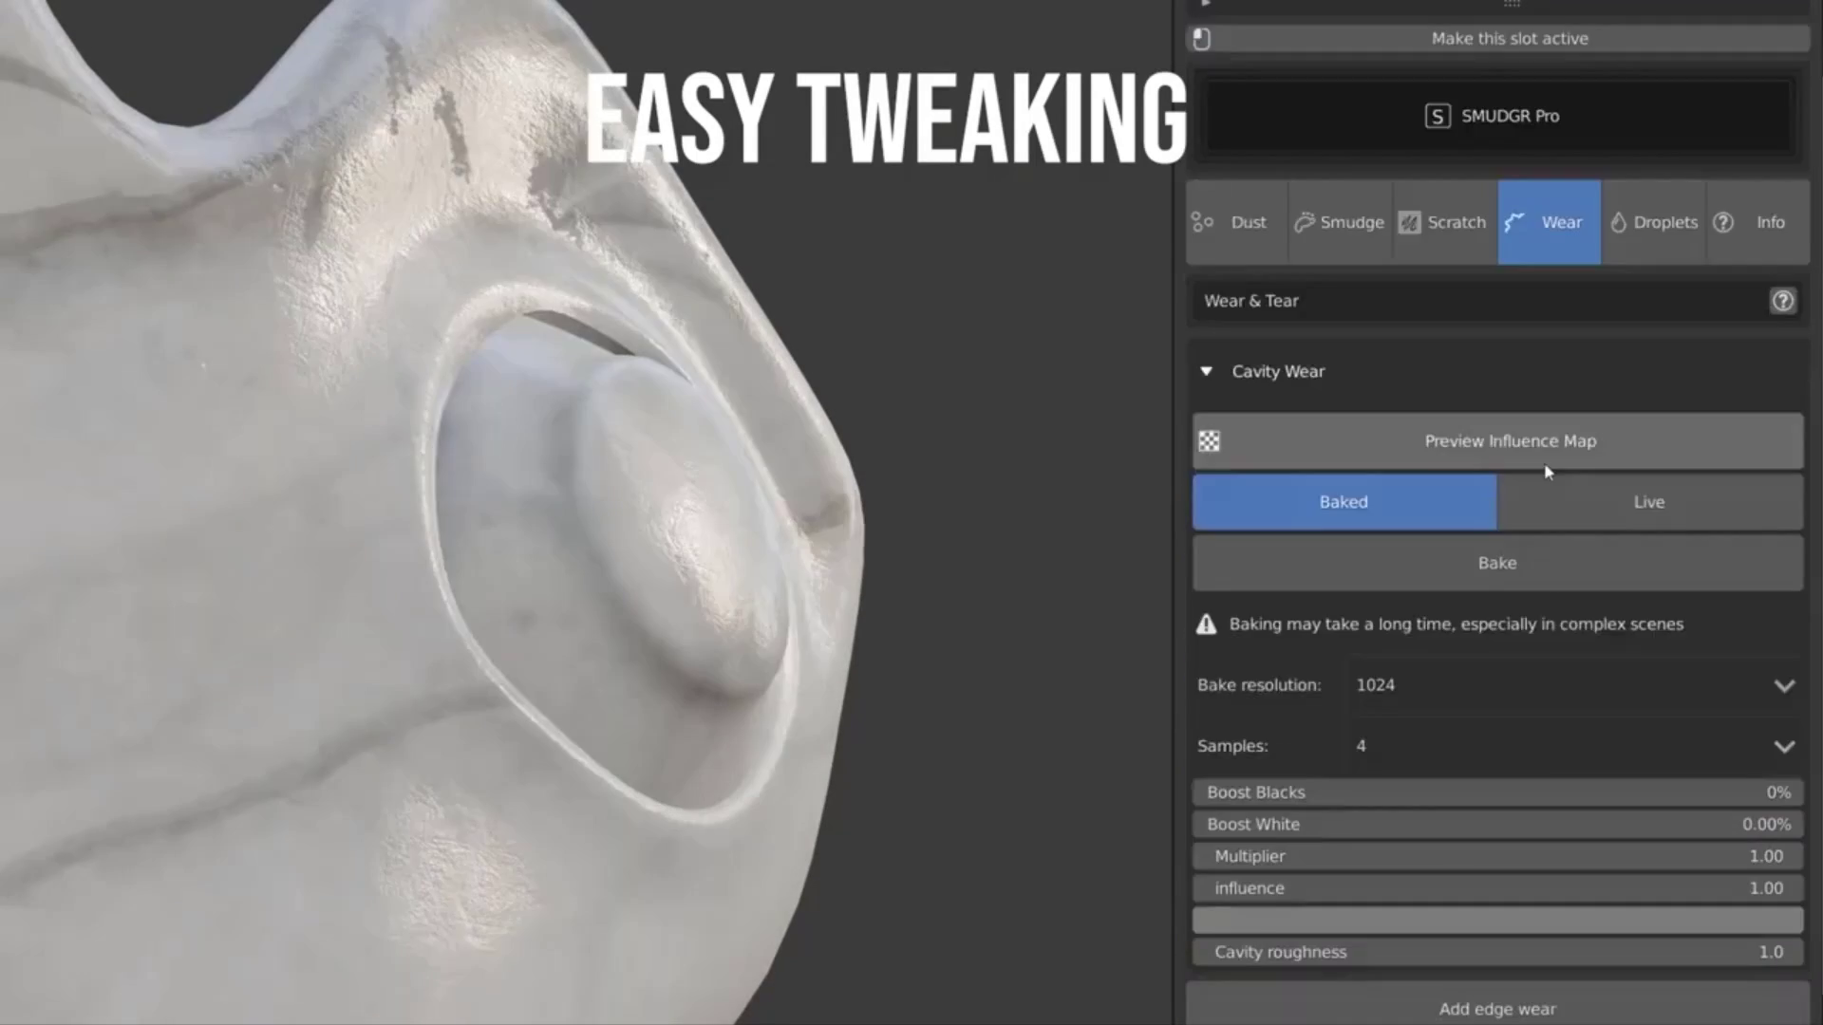
- View the Wear tab's Cavity Wear settings, set to Baked, on the marble model
scroll(1544, 463, "up", 4)
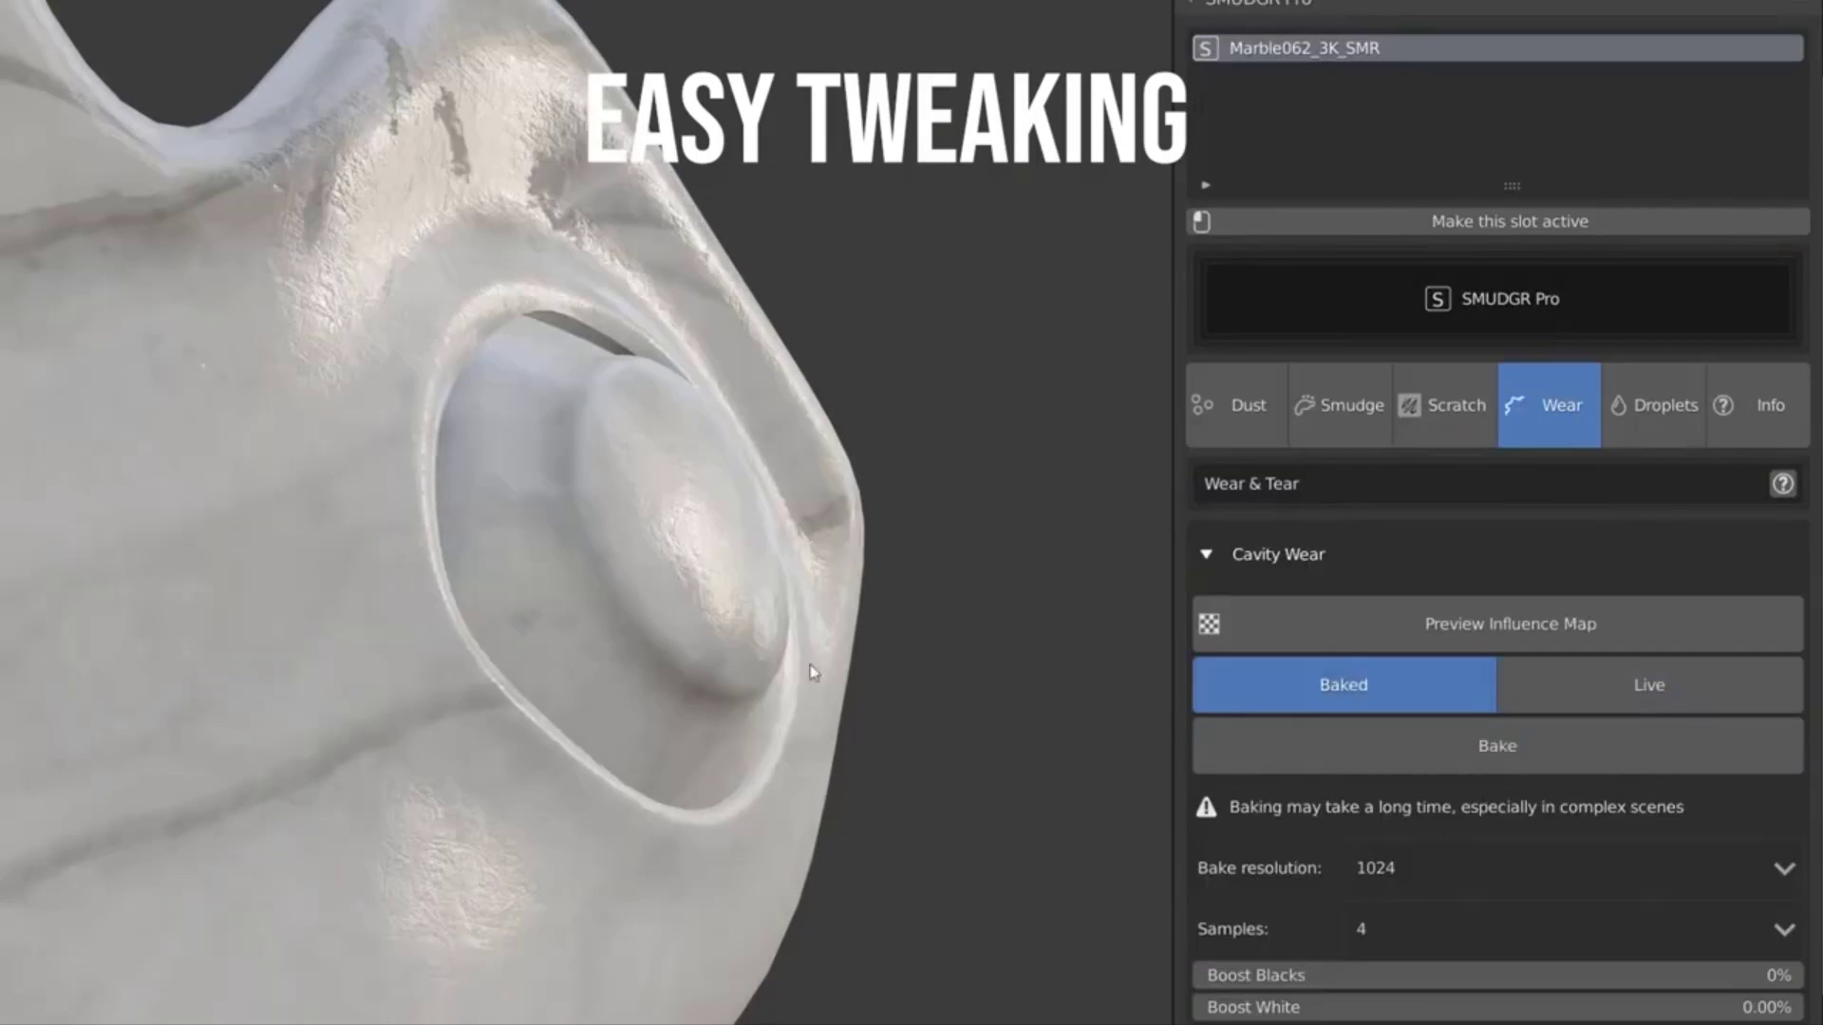